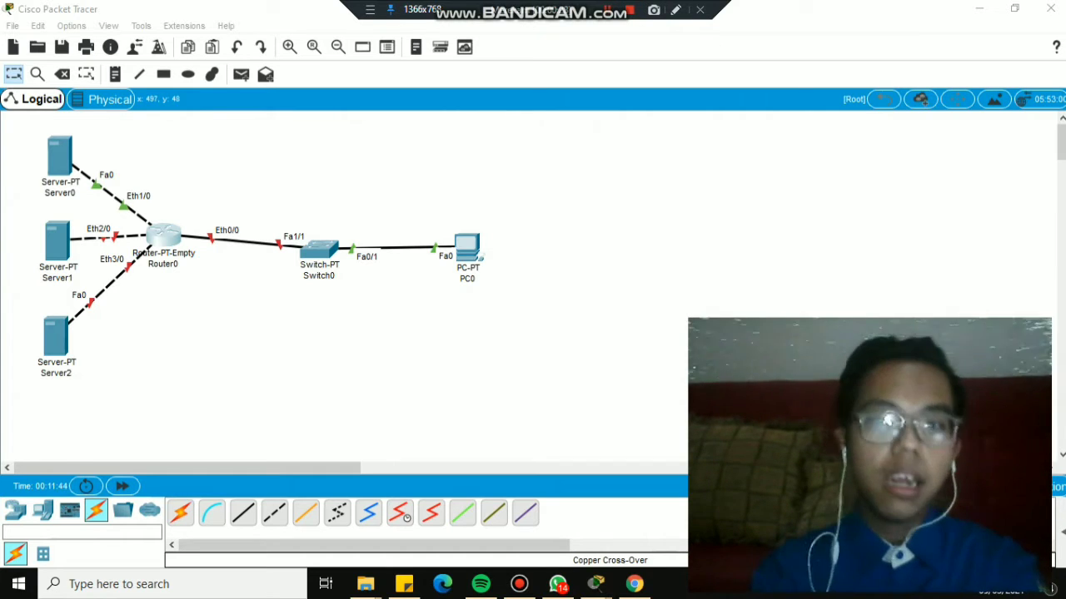
Reopen Router0 to check its physical modules, then close its window.
click(595, 584)
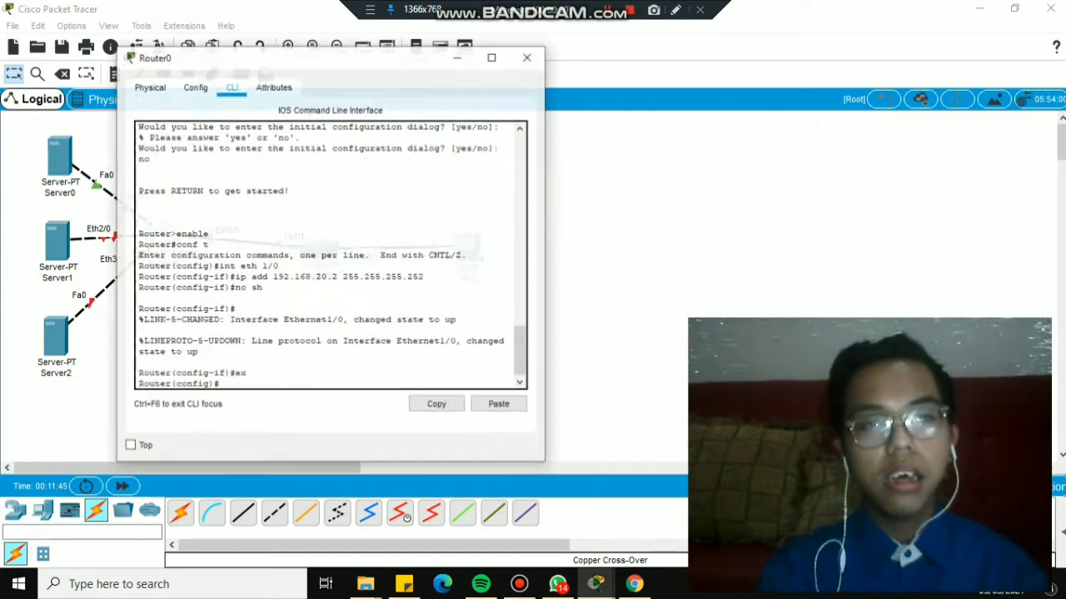
click(138, 75)
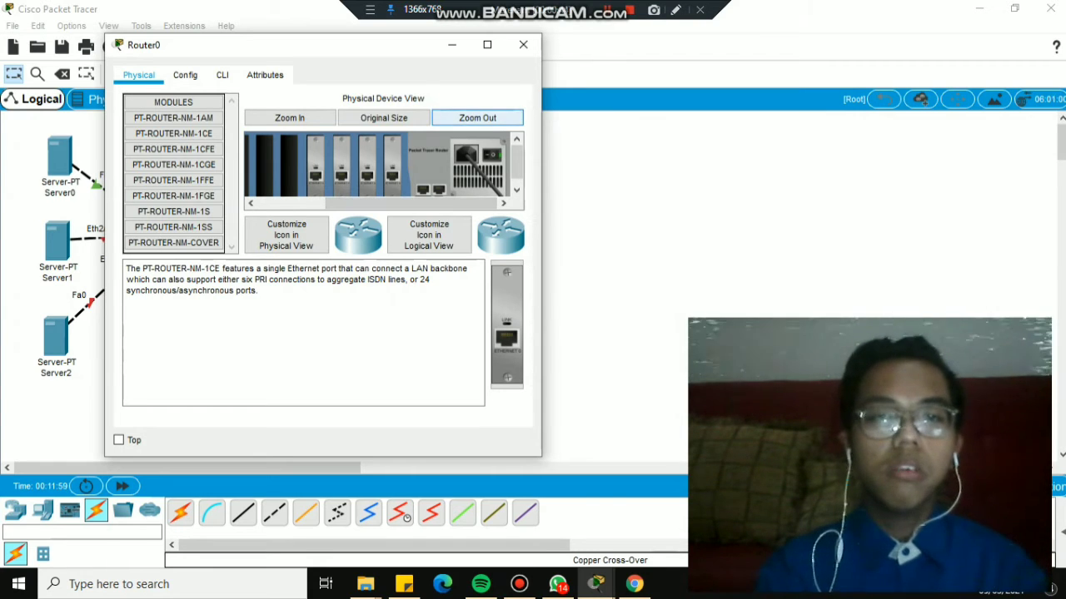
click(452, 45)
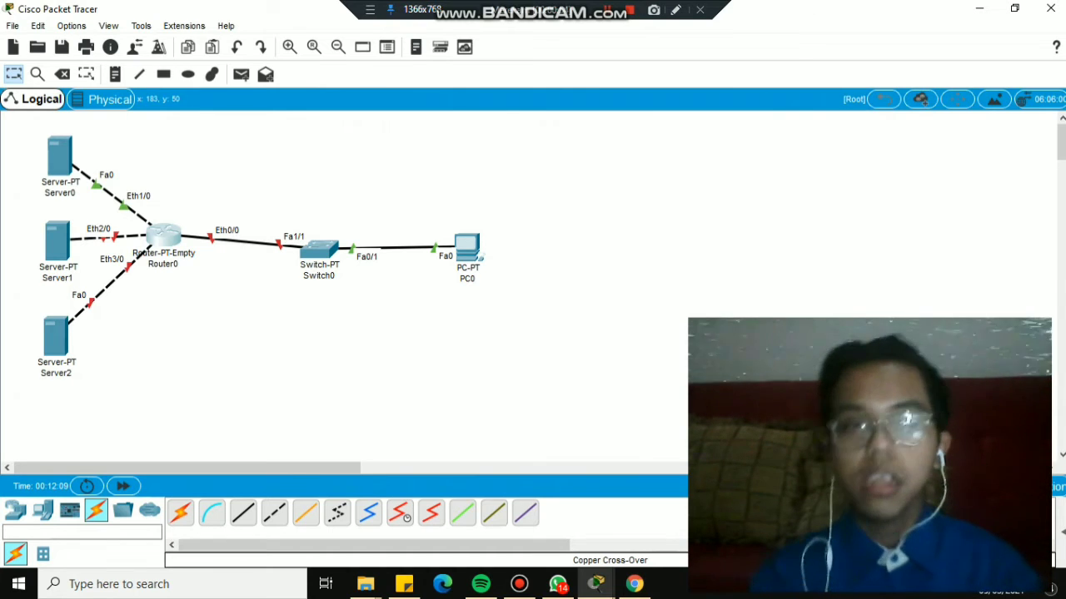
Review Server0's IP settings, then bring up Router0's command-line session.
click(59, 155)
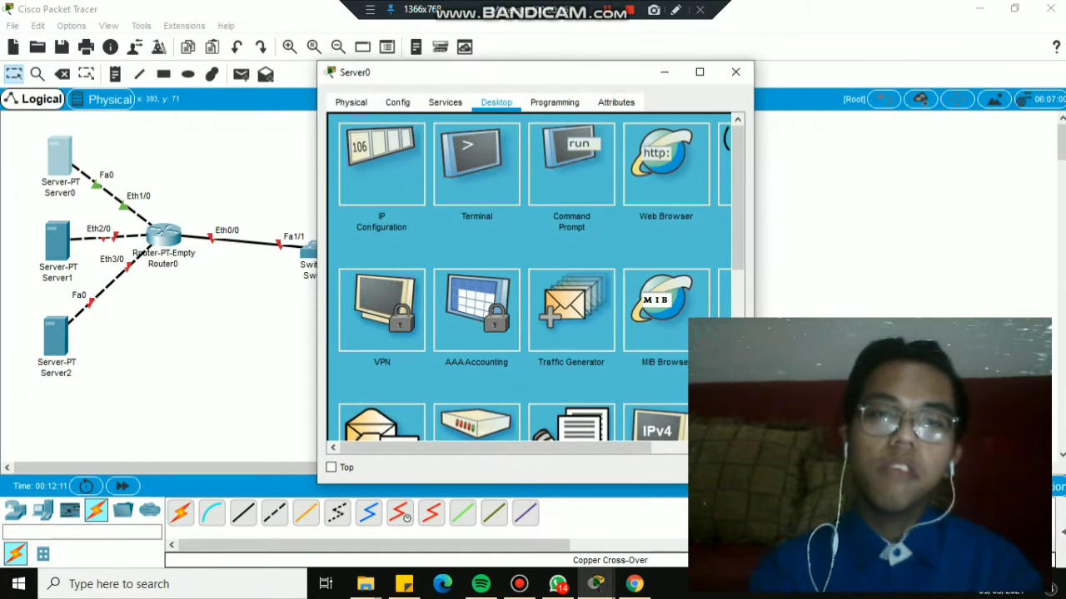
click(381, 171)
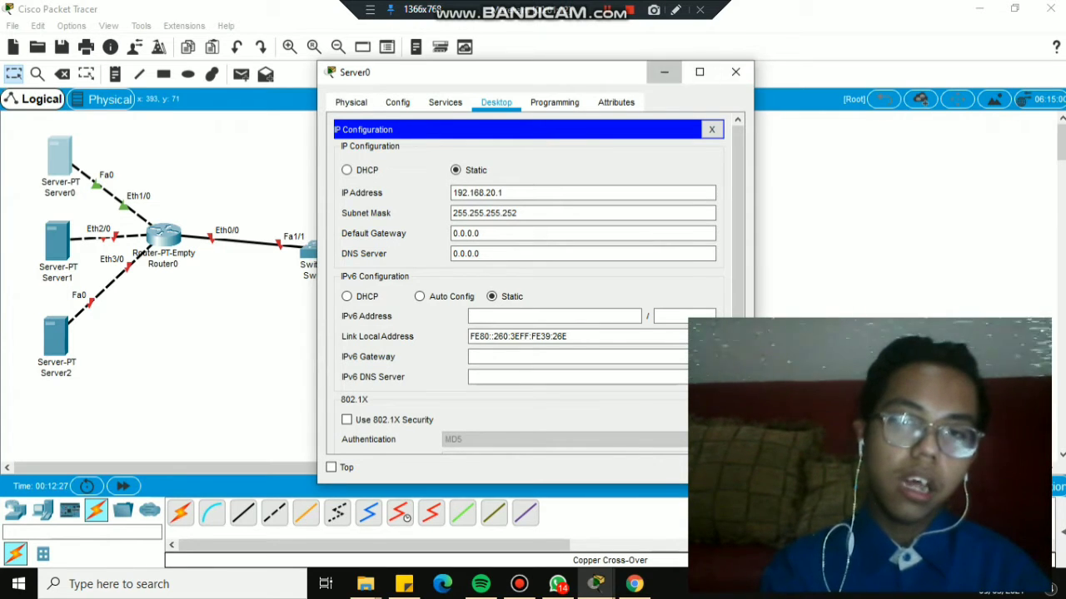
click(664, 72)
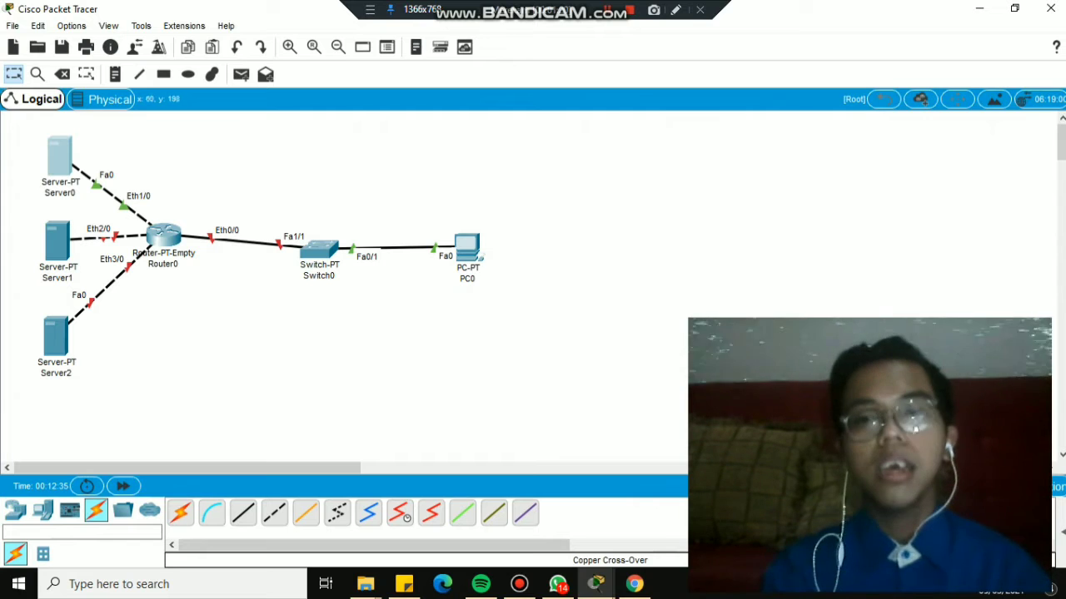
click(164, 236)
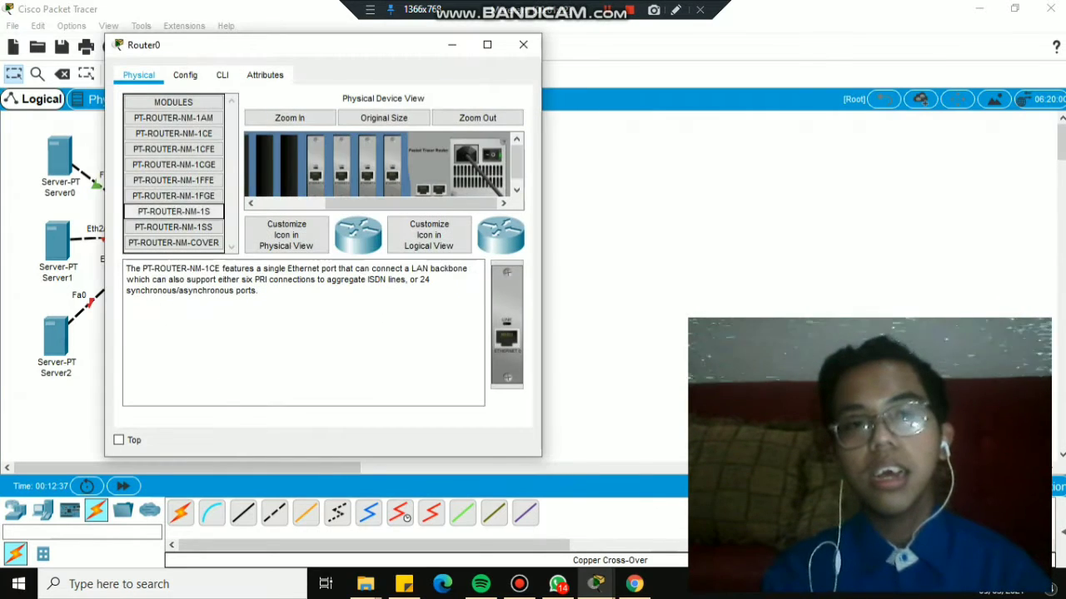
click(222, 75)
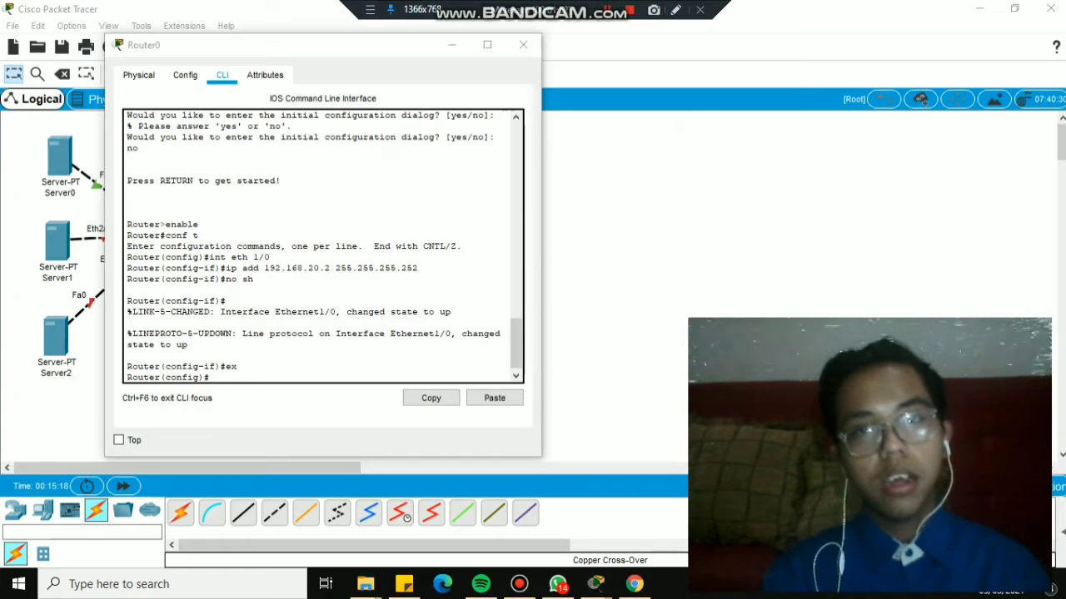
Assign Router0's Ethernet0/0 192.168.17.17 255.255.255.252, enable it with no shutdown, and exit the interface.
click(211, 377)
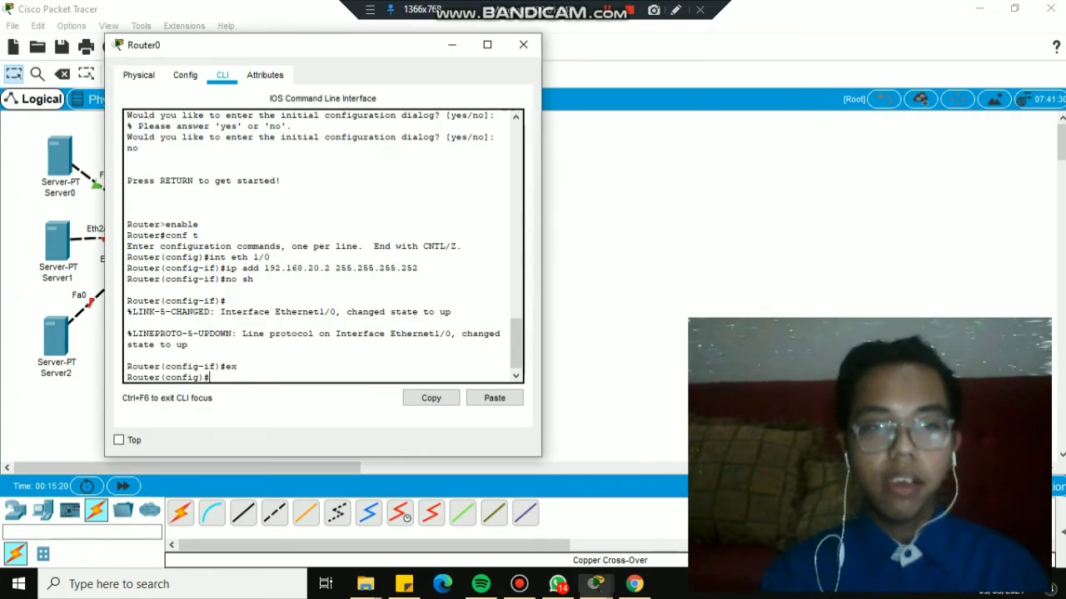
text(int eth)
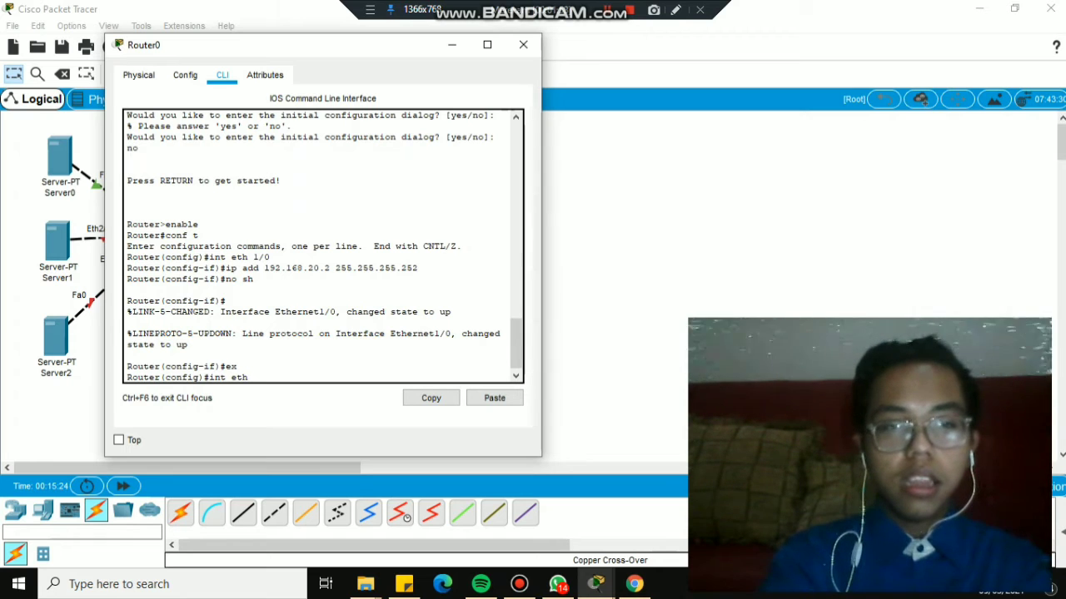
key(BackSpace)
text(h 0)
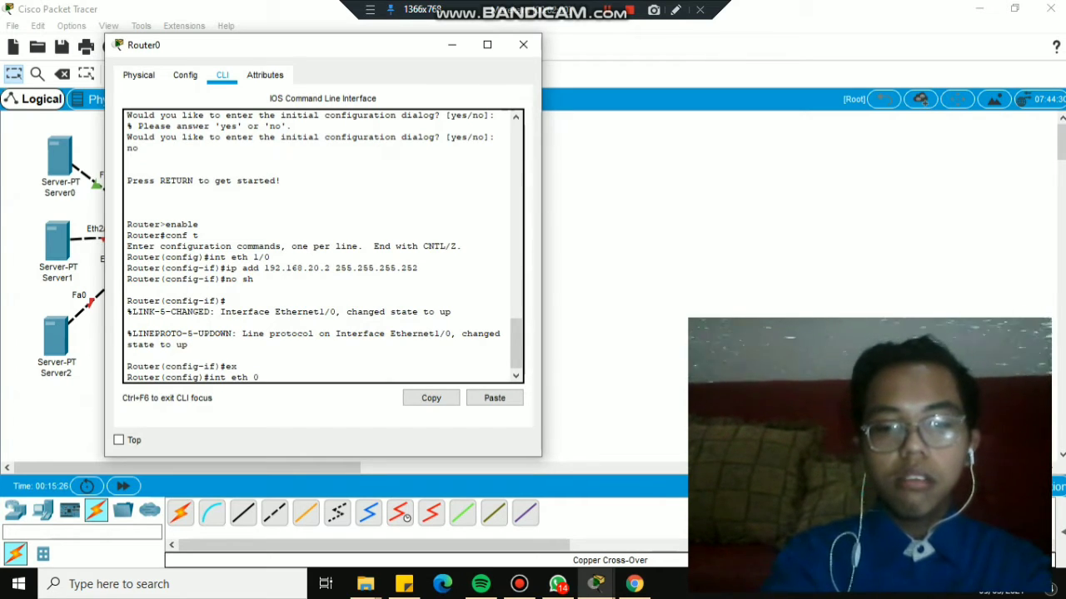
text(/0)
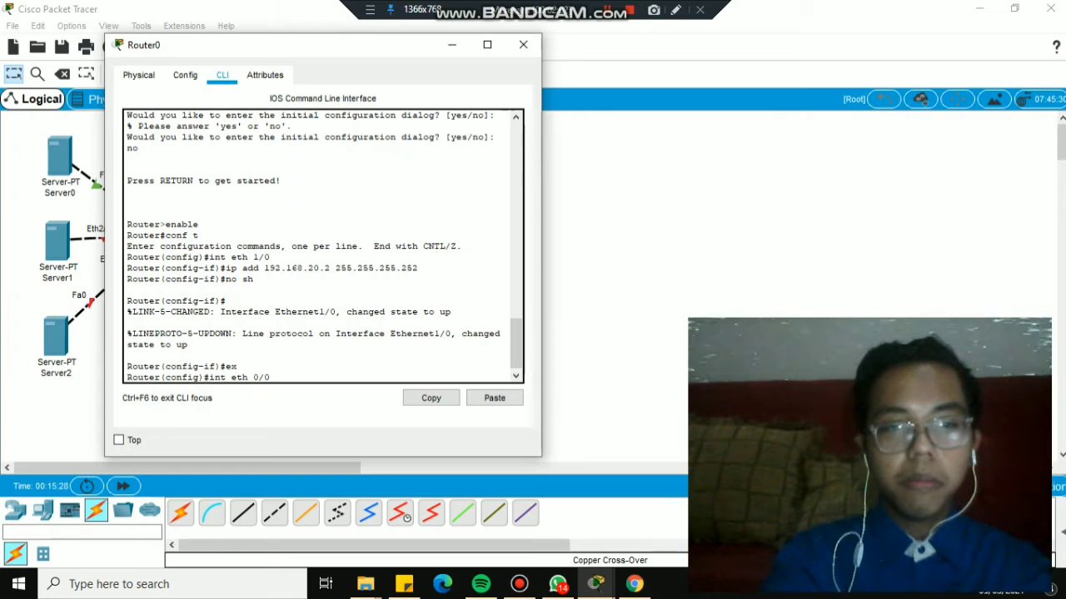
key(Return)
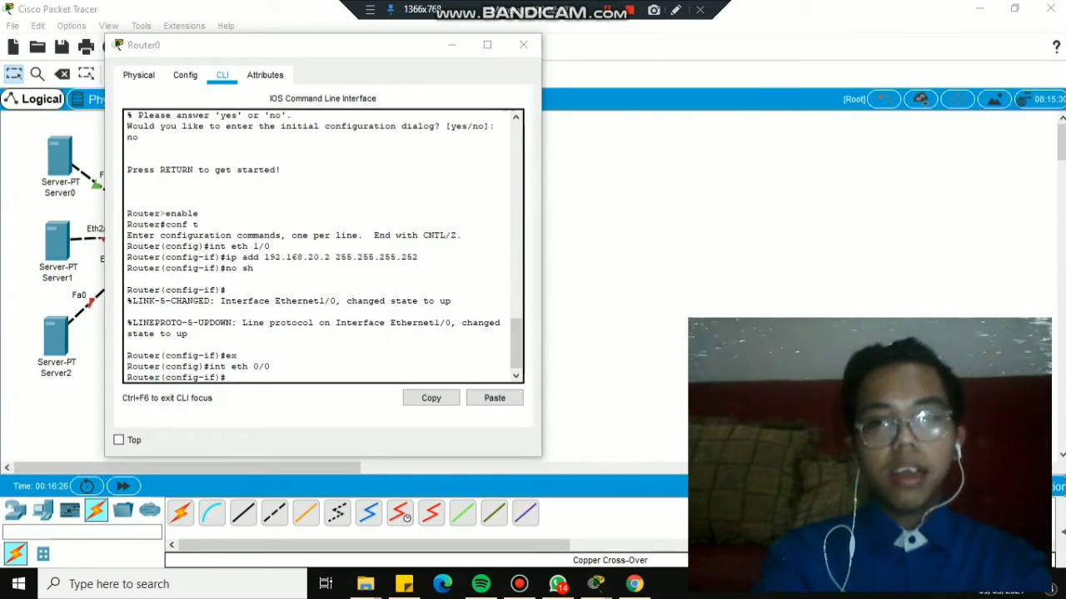
click(270, 366)
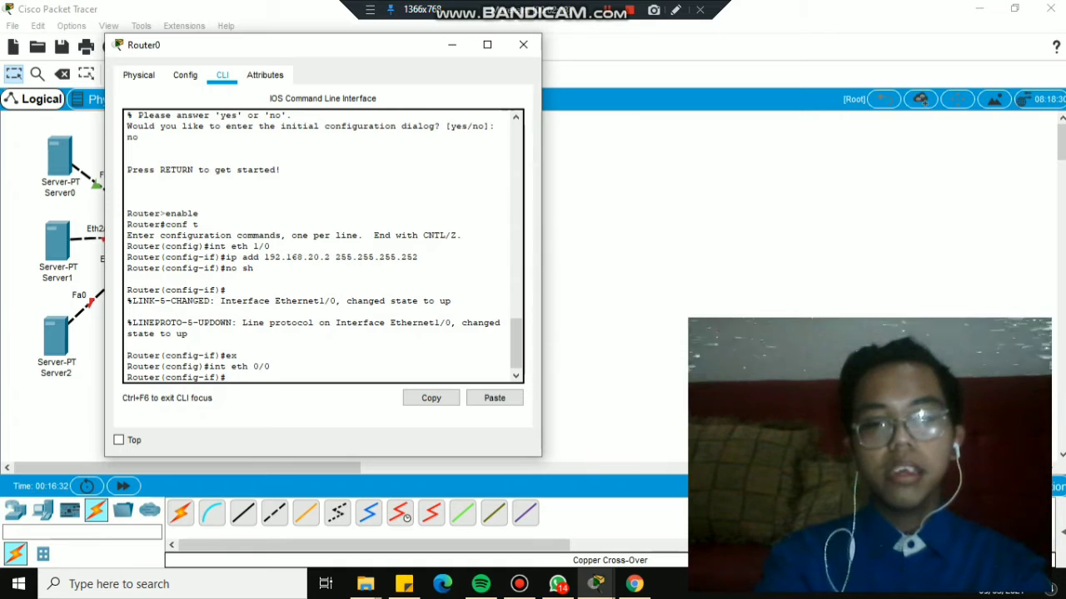
text(ip add)
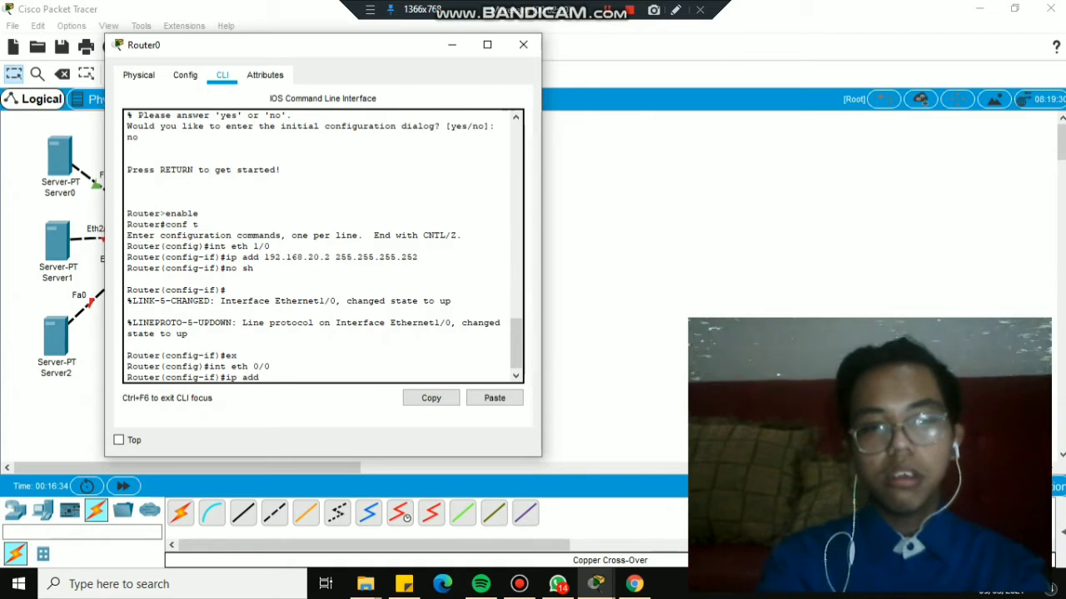
text( 192)
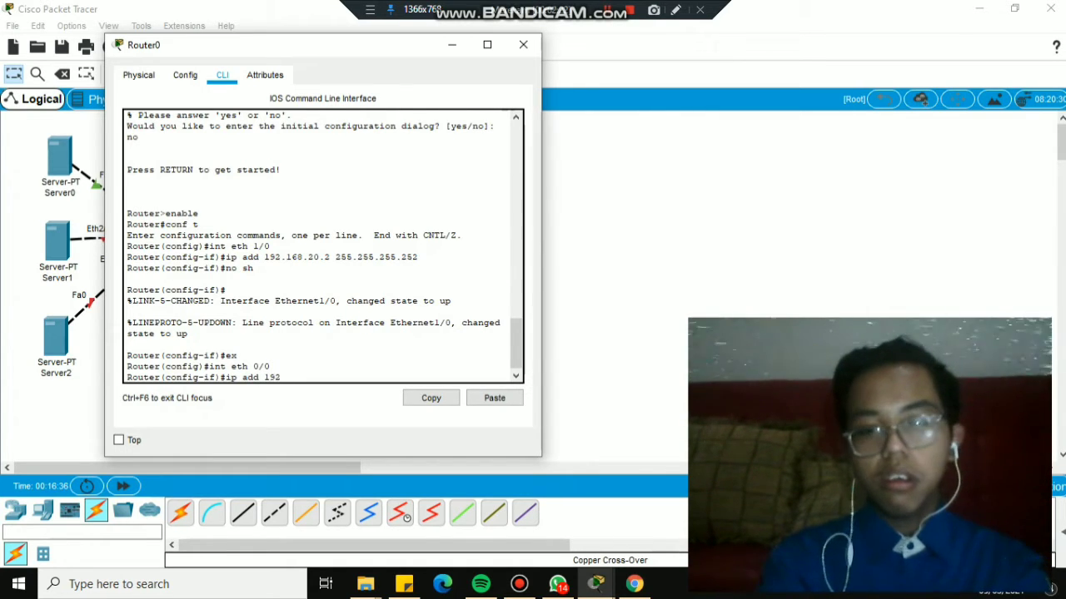
text(.168.17)
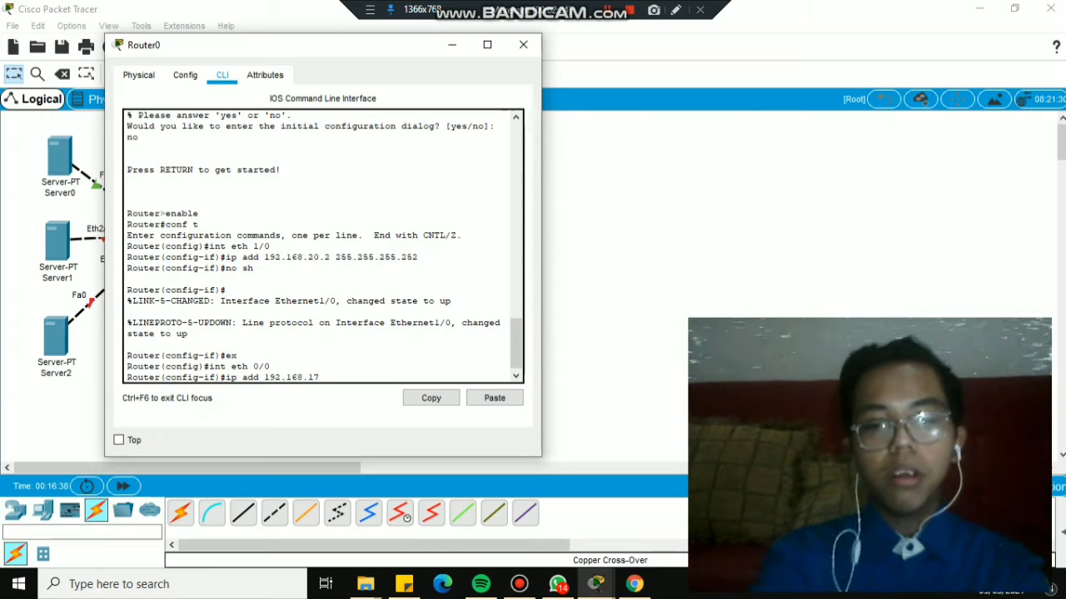
text(.17 )
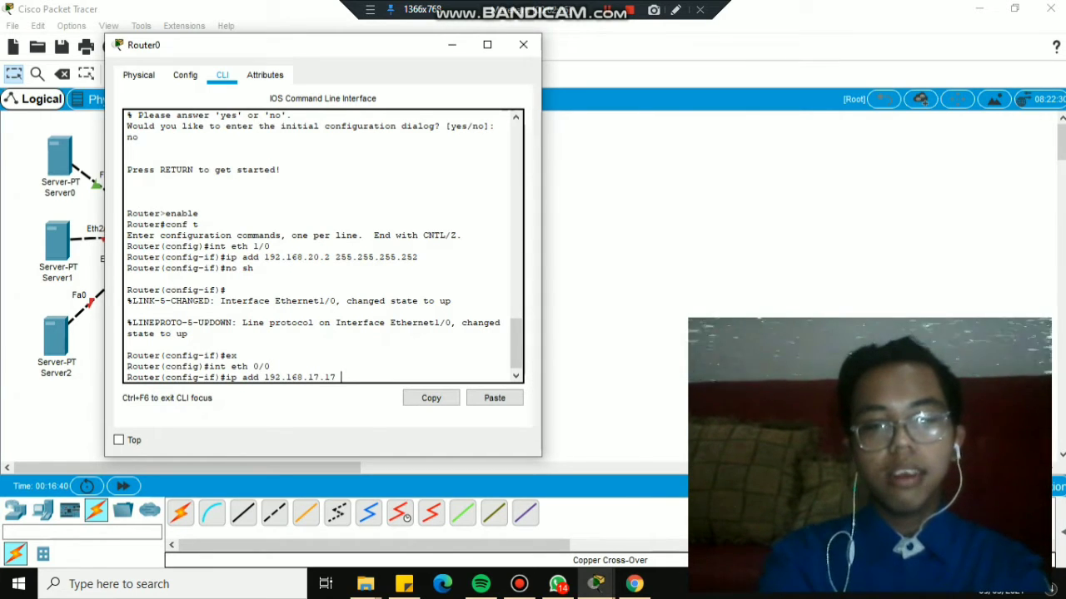
text(255.255.)
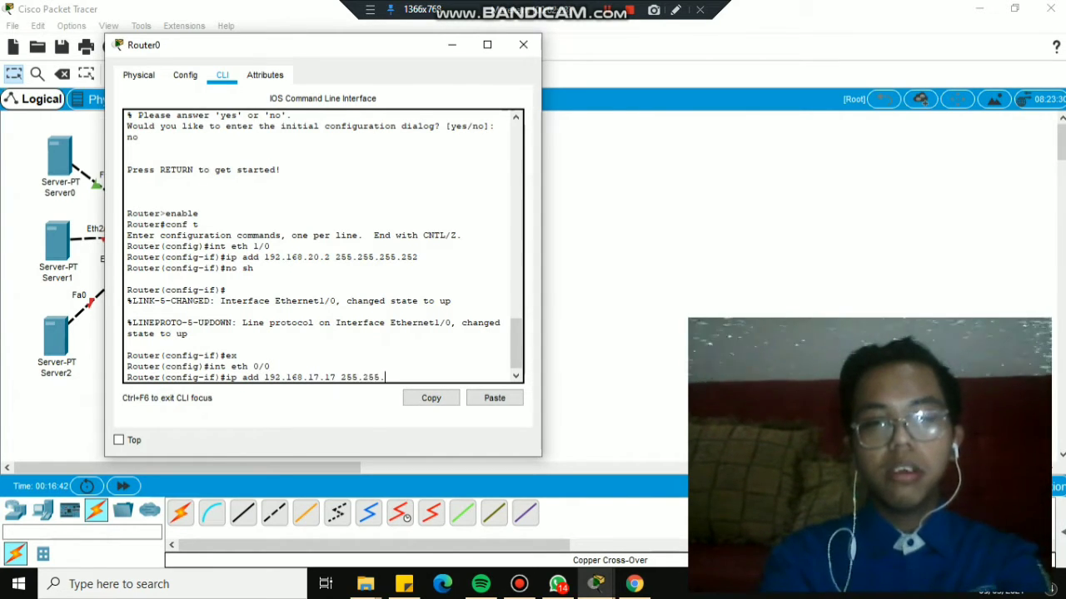
text(255.252)
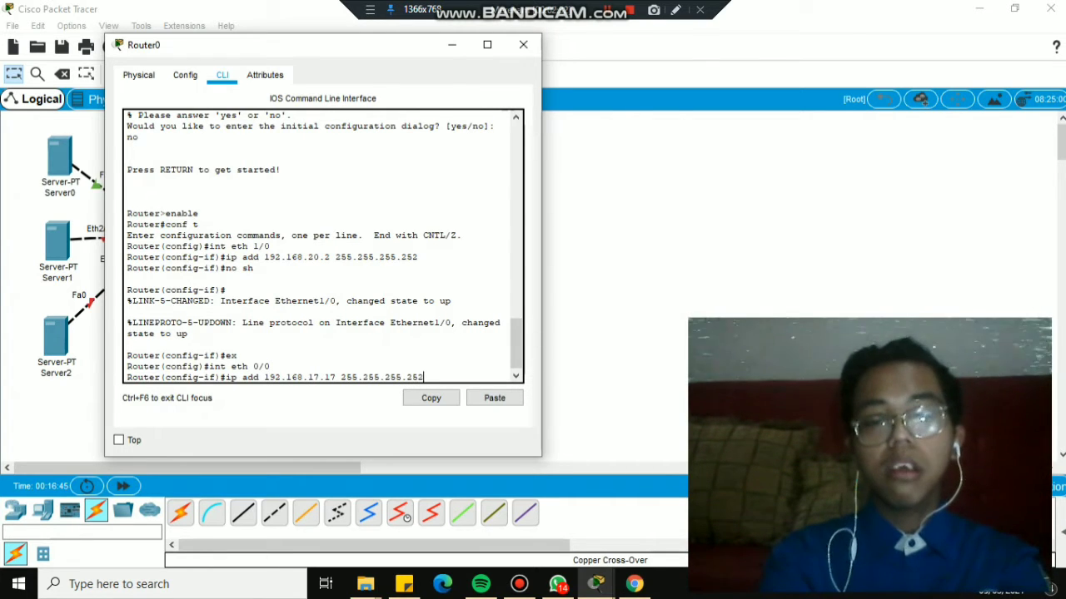
key(Return)
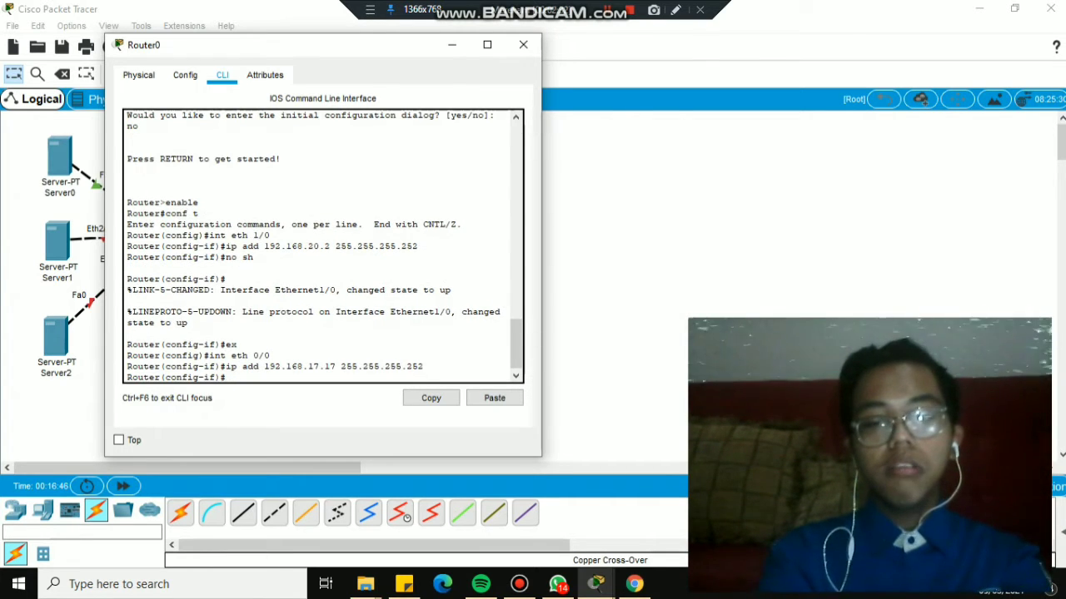
text(no sh)
key(Return)
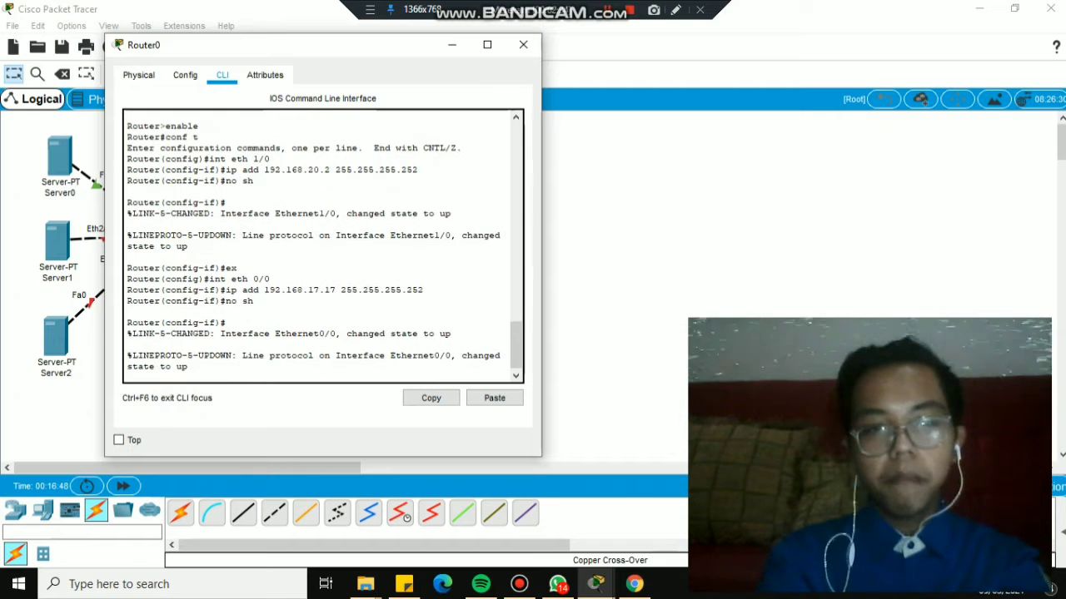
text(ex)
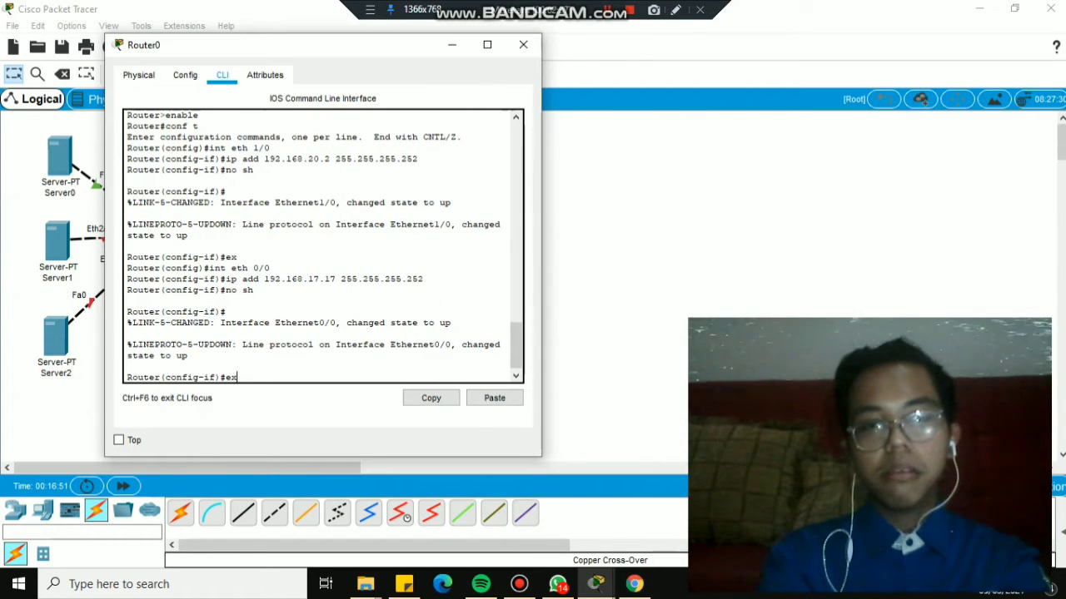
key(Return)
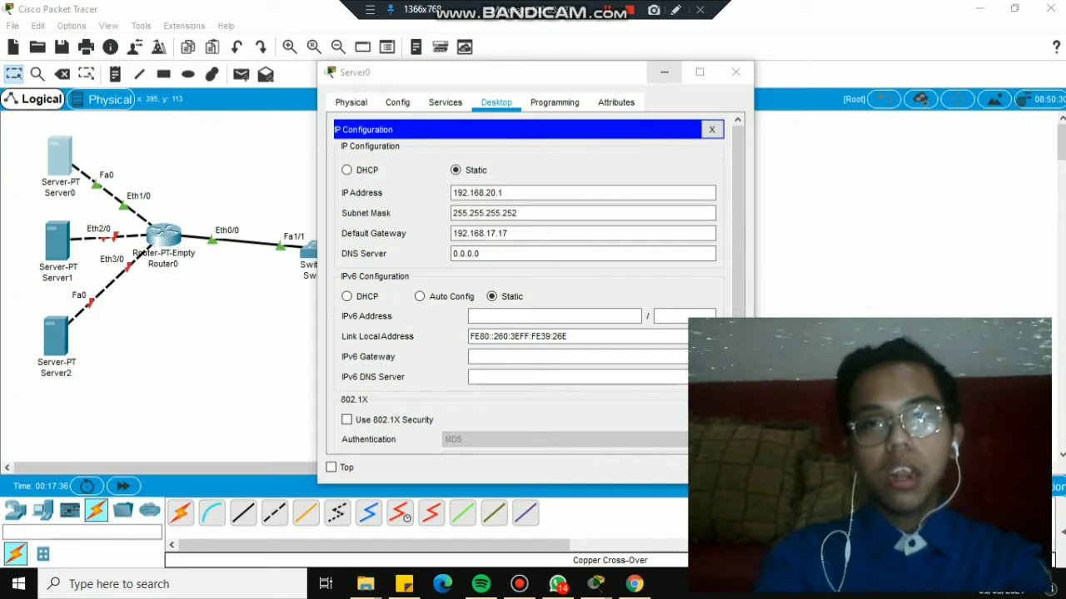
Close Server0's IP settings panel and its window to return to the topology.
click(712, 129)
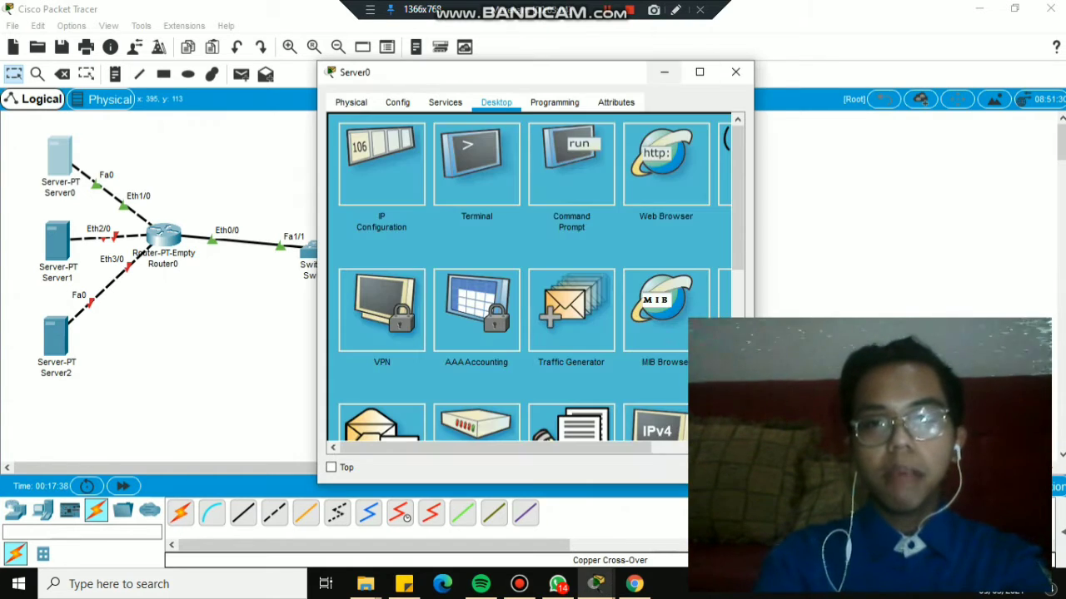
click(664, 73)
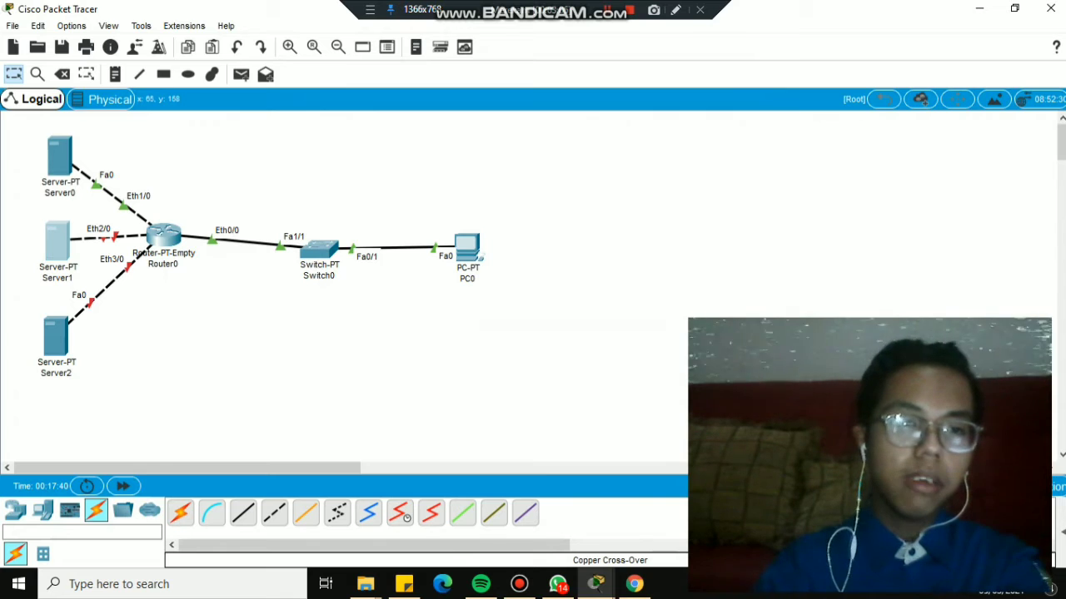
Open Server1's IP Configuration from its Desktop applications.
click(56, 242)
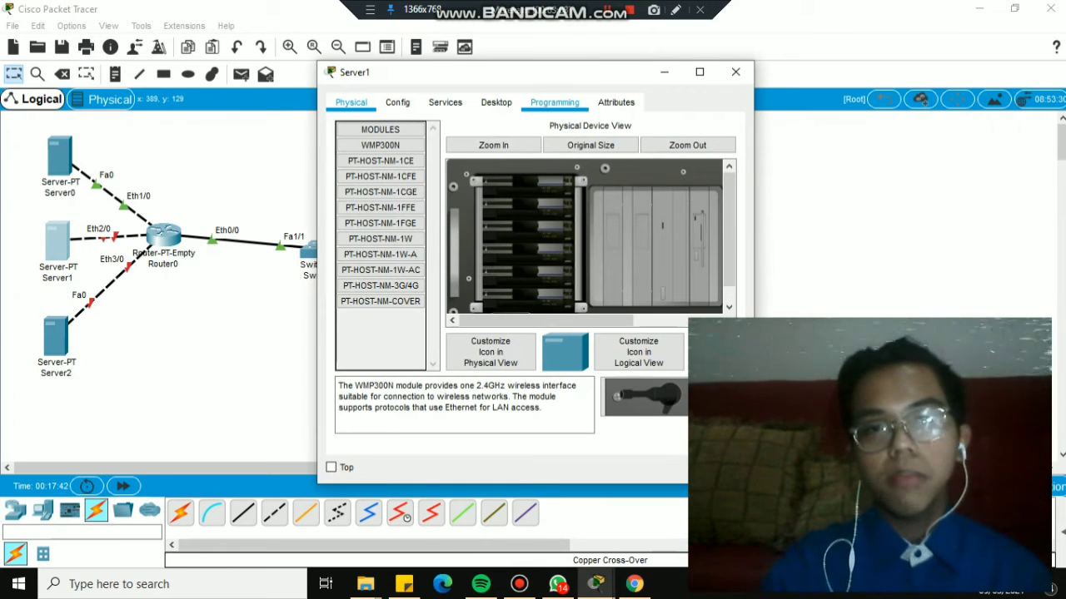
click(495, 102)
click(399, 166)
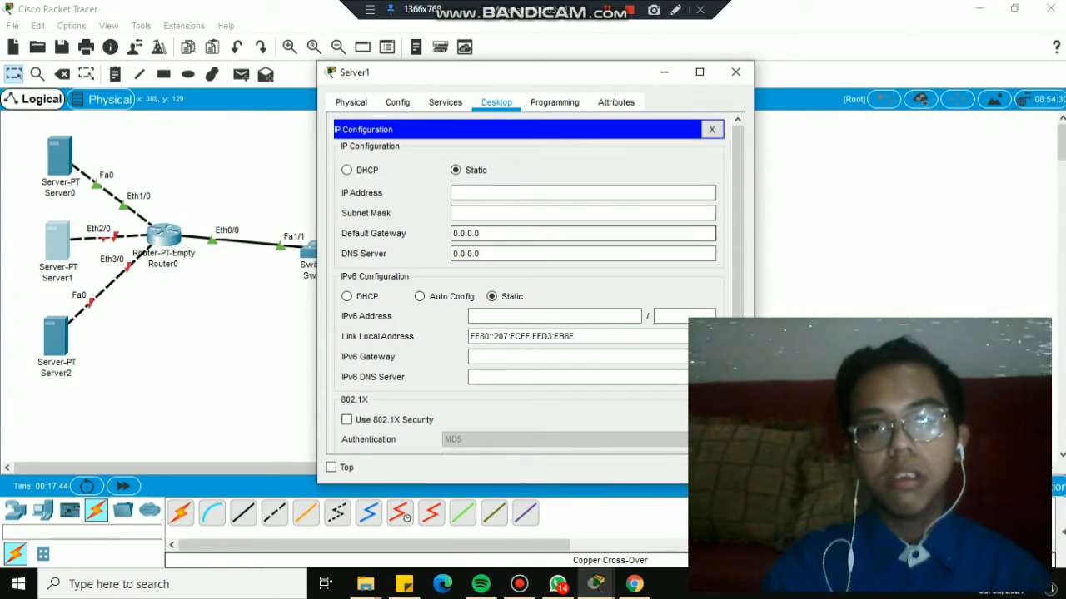
Enter Server1's address 10.10.17.17 with mask 255.255.255.252, then close the panel.
click(500, 193)
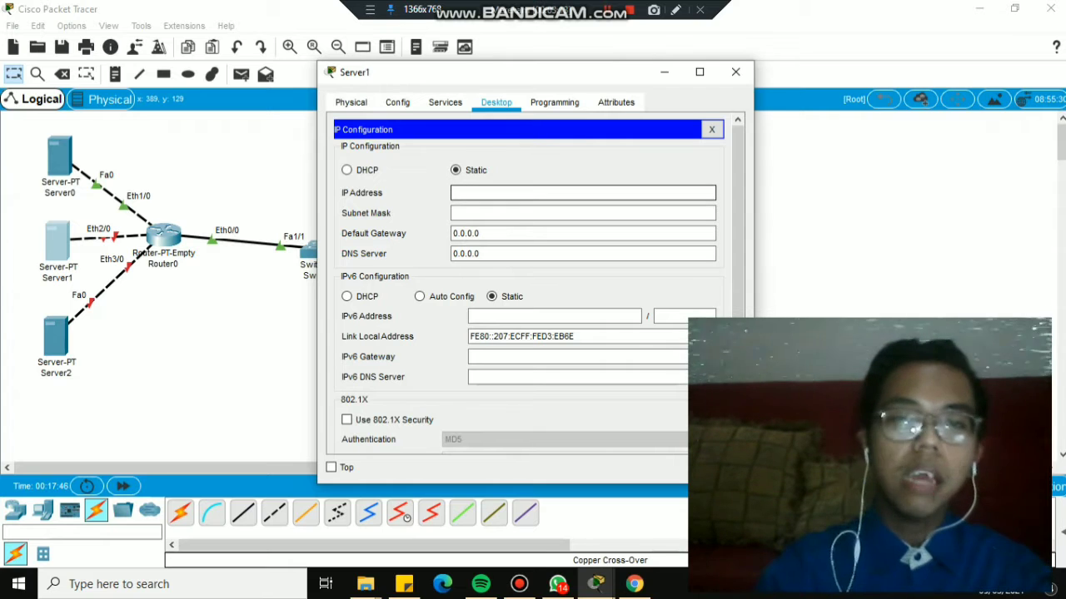
text(192.168)
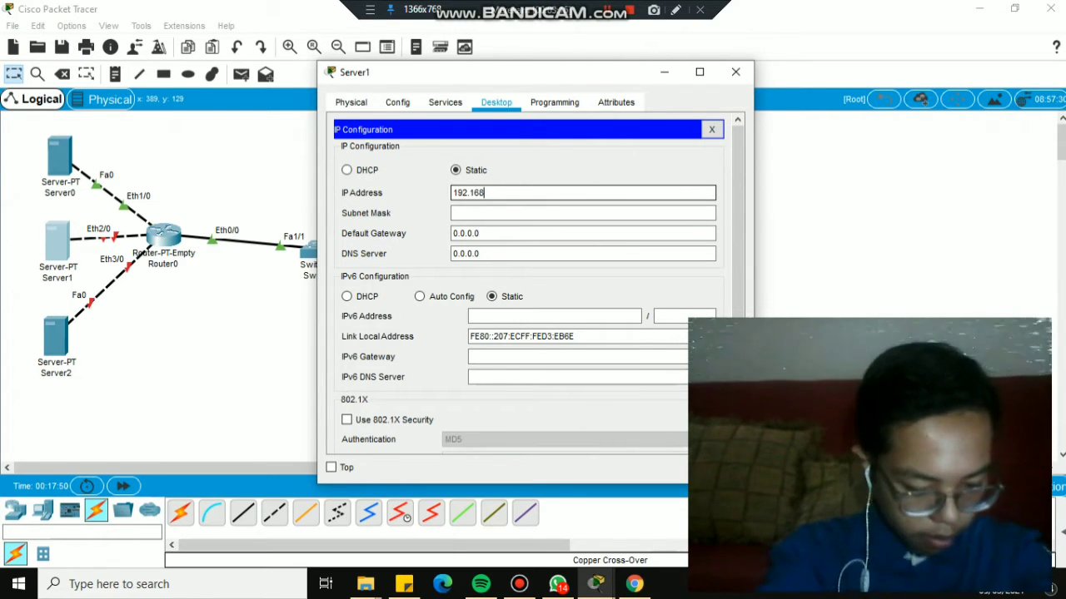
key(BackSpace)
key(BackSpace)
key(BackSpace)
key(BackSpace)
key(BackSpace)
key(BackSpace)
key(BackSpace)
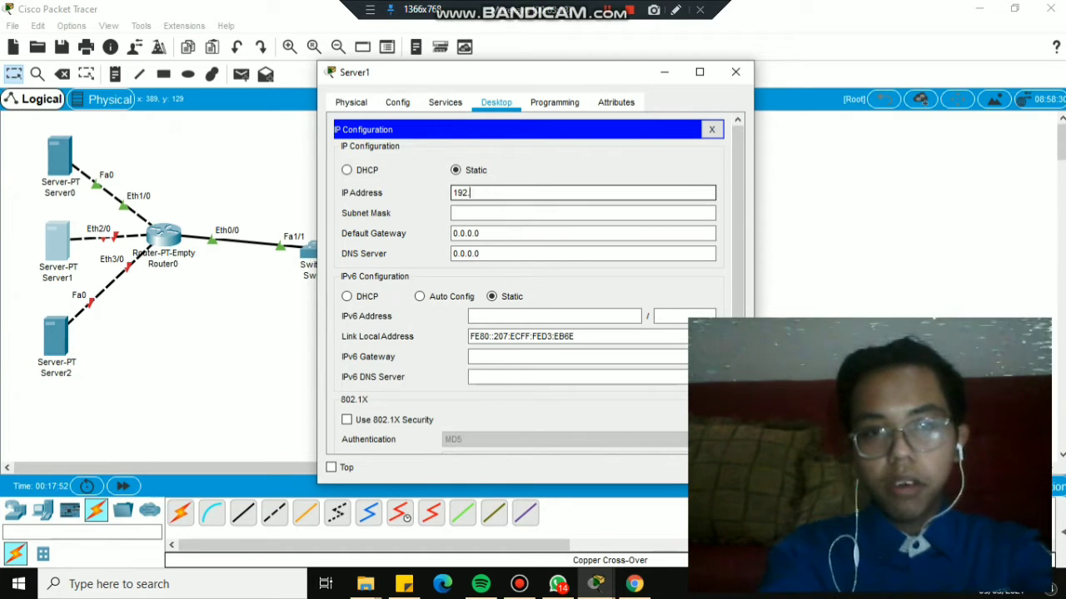
text(10.10.)
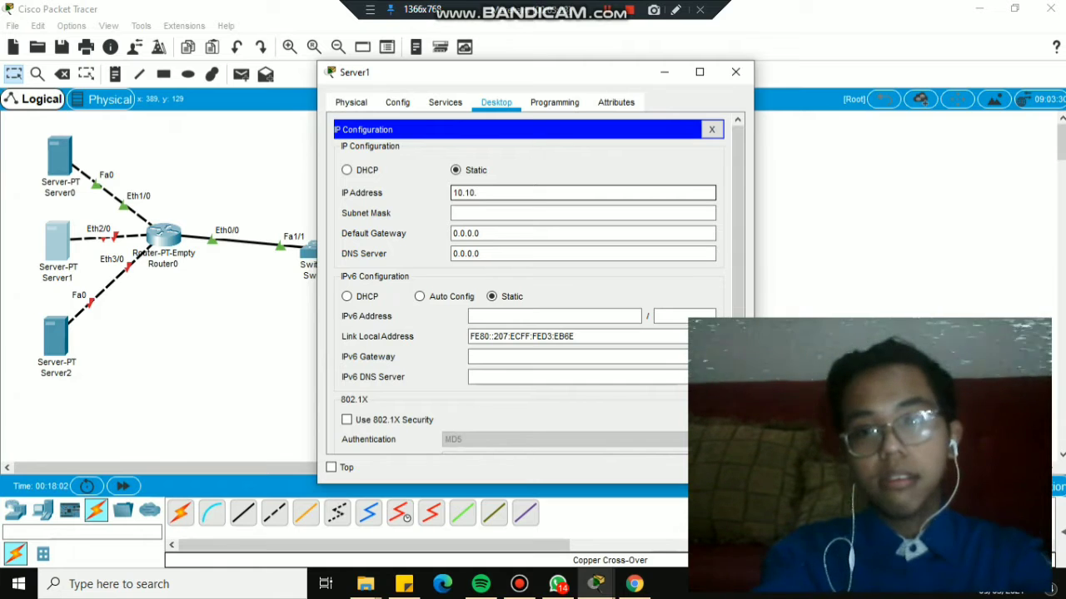
text(17.)
text(17)
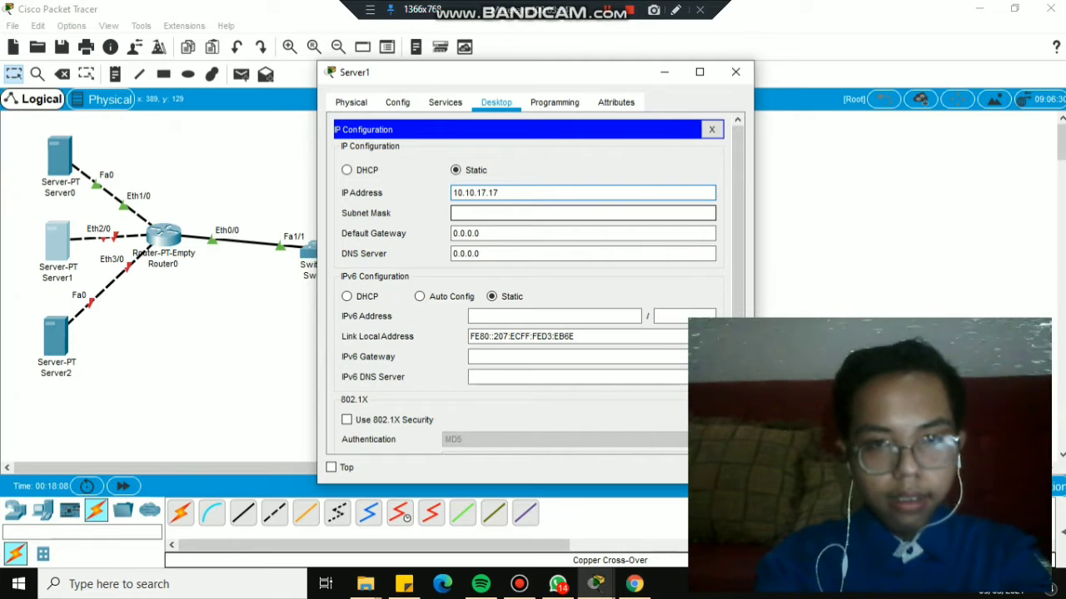
click(500, 214)
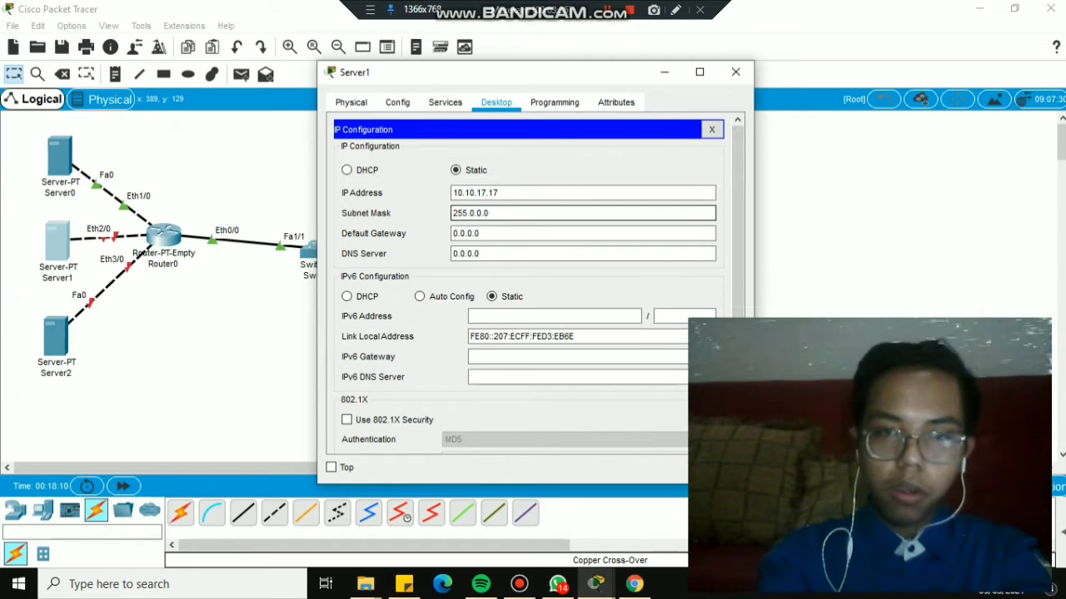
key(BackSpace)
key(BackSpace)
key(BackSpace)
key(BackSpace)
key(BackSpace)
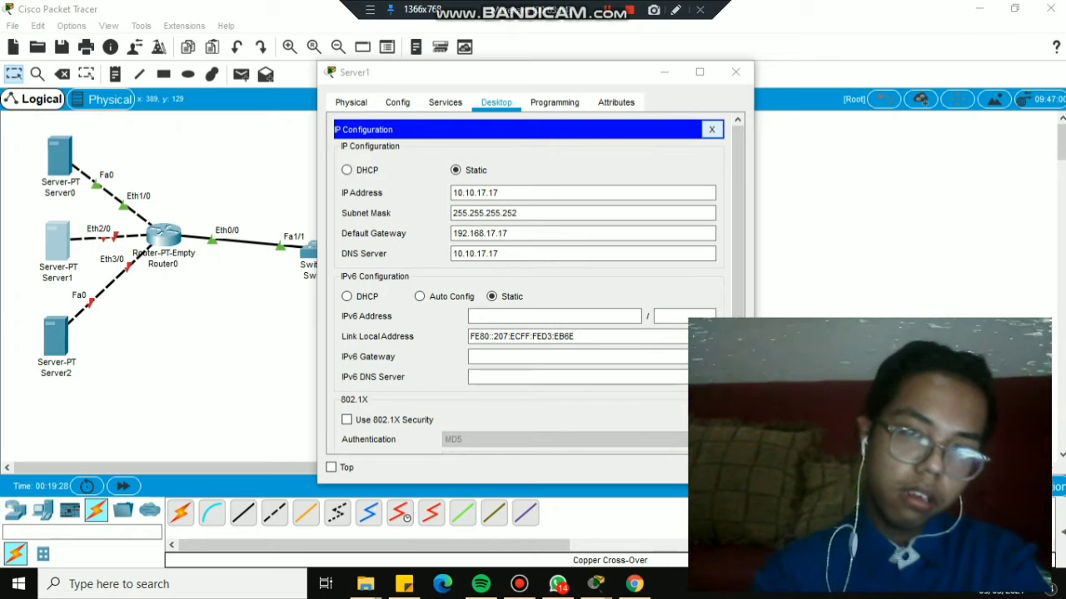
click(712, 129)
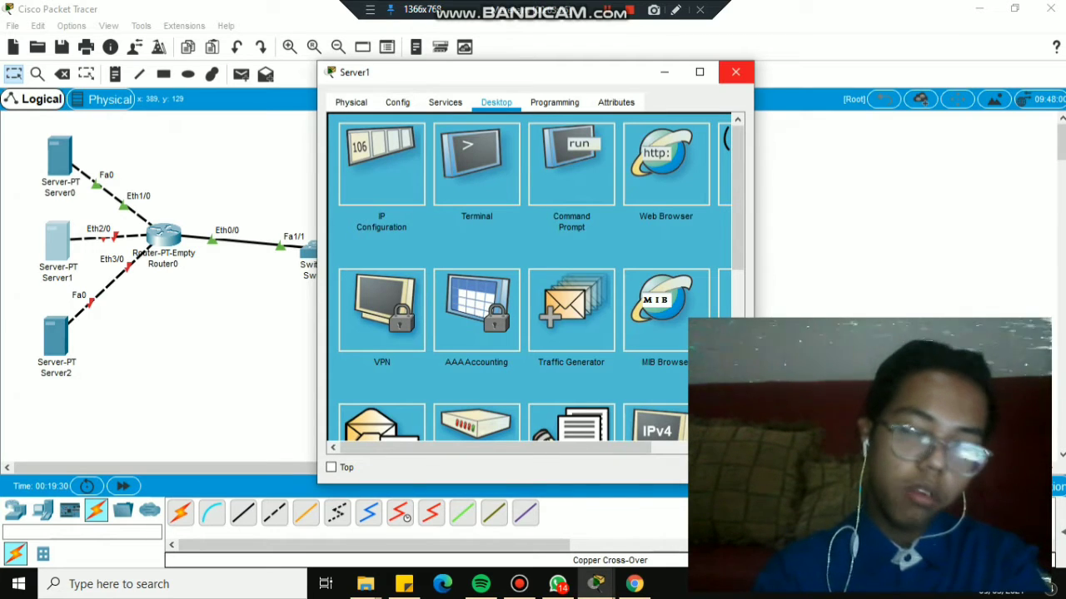
Switch from Server1 to Router0's CLI and give Ethernet2/0 the address 10.10.17.18 255.255.255.252.
click(735, 71)
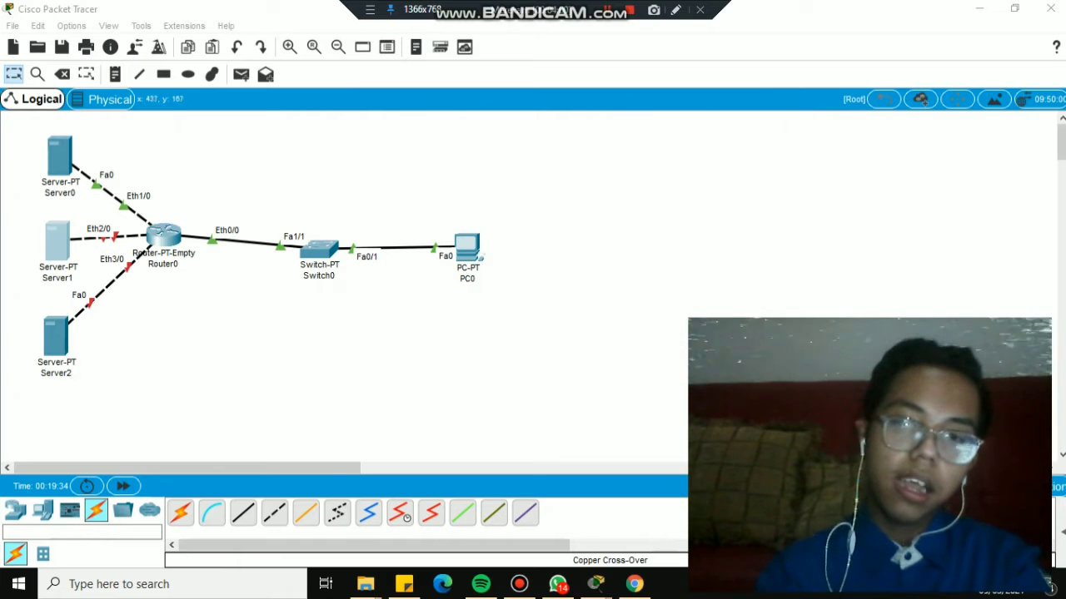
click(164, 236)
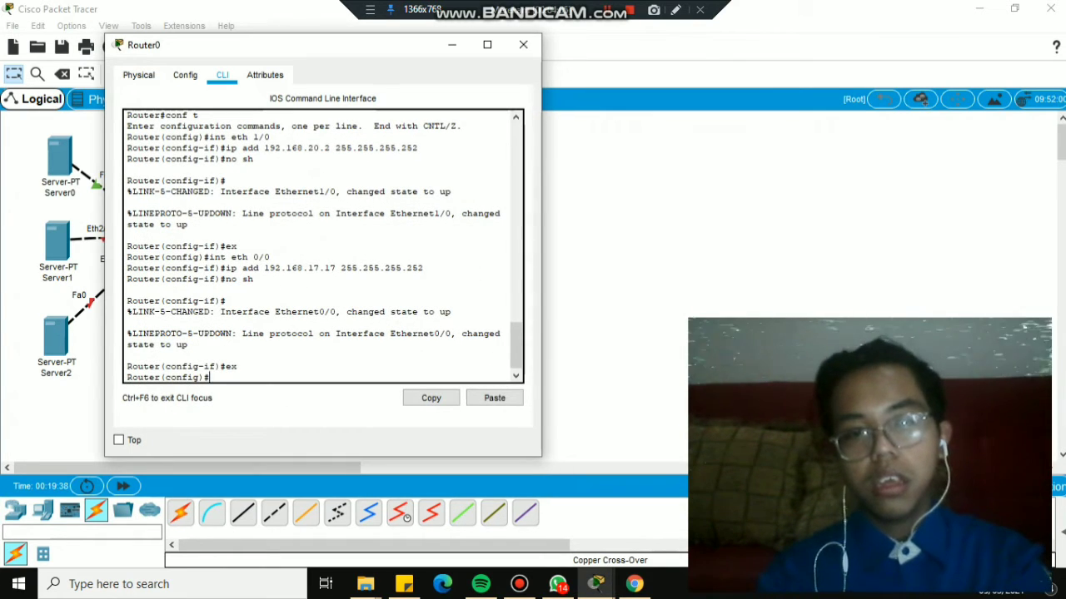
text(in)
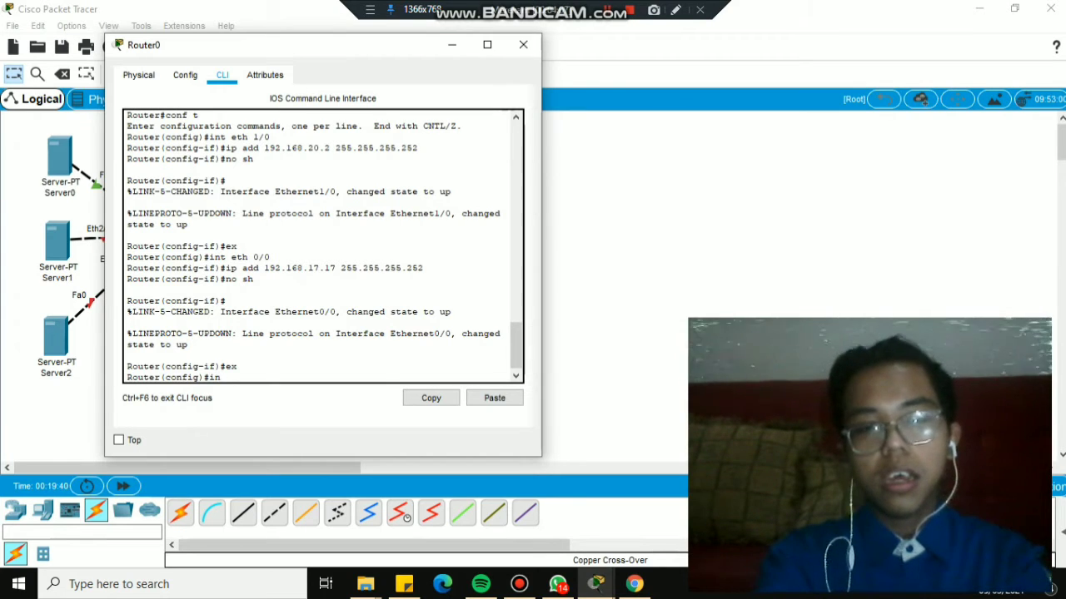
text(t et)
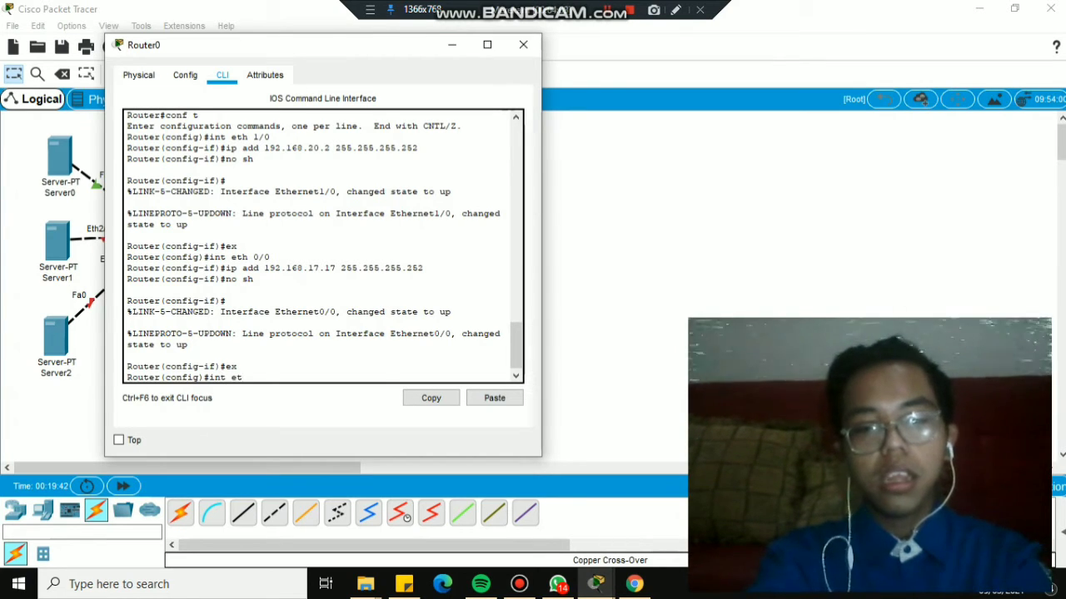
text(h)
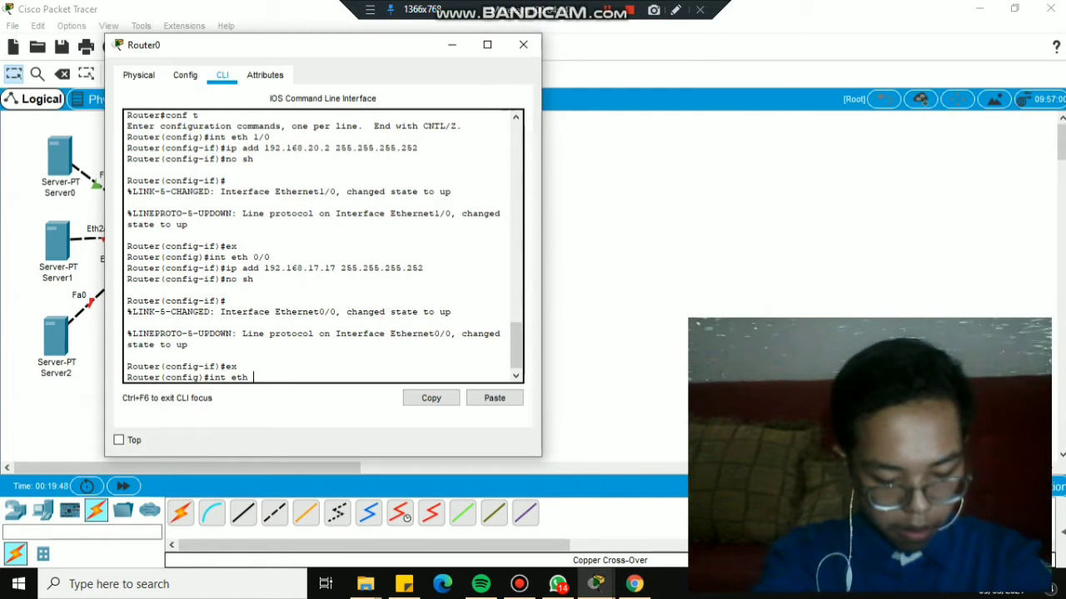
text(2/)
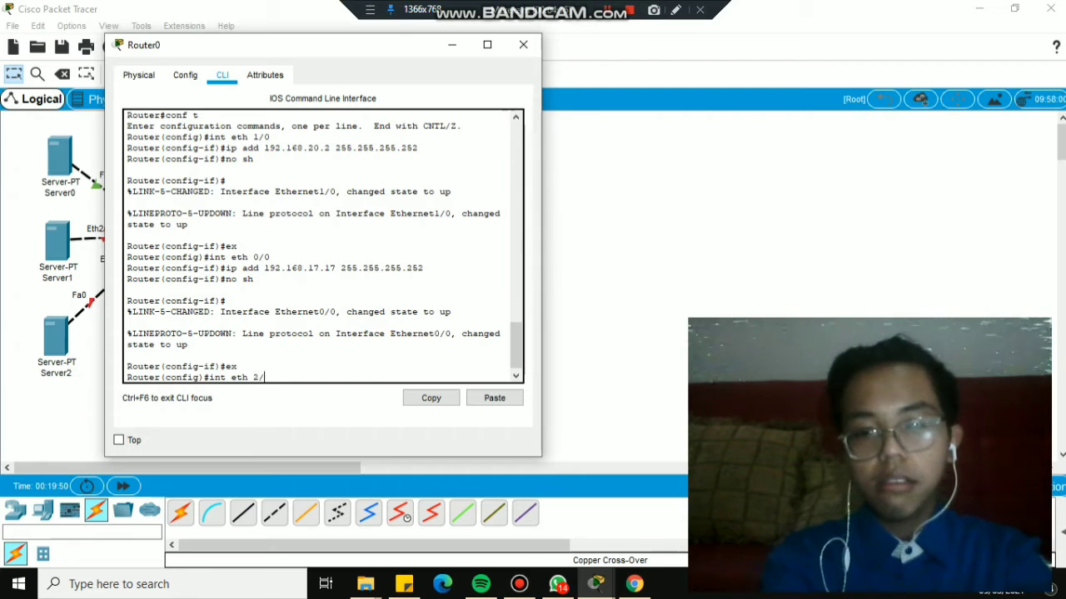
text(0)
key(Return)
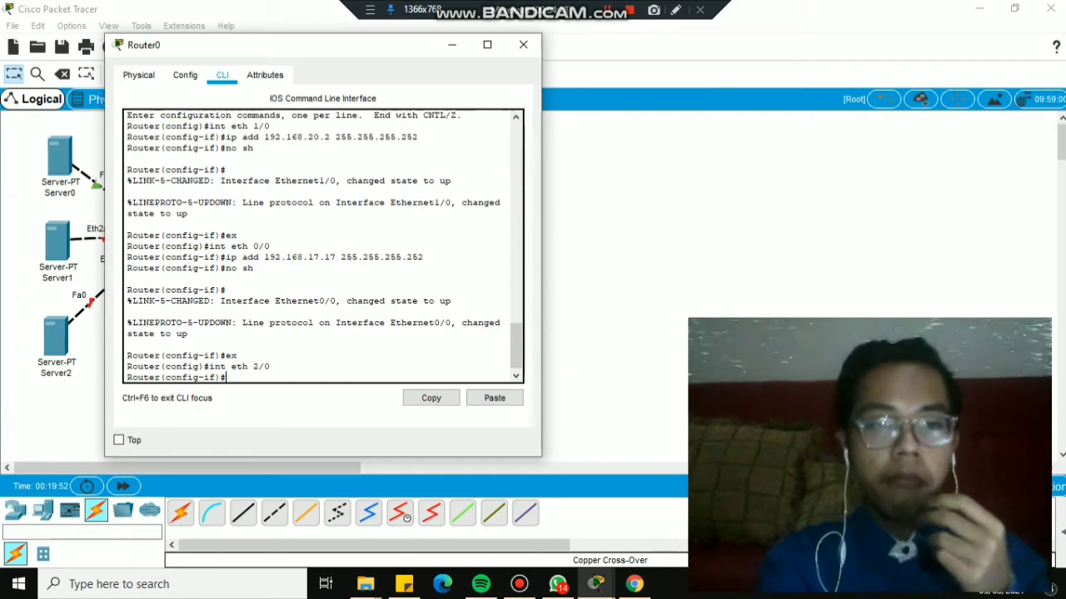
text(ip add 10.10.17.18 255.255.255.252)
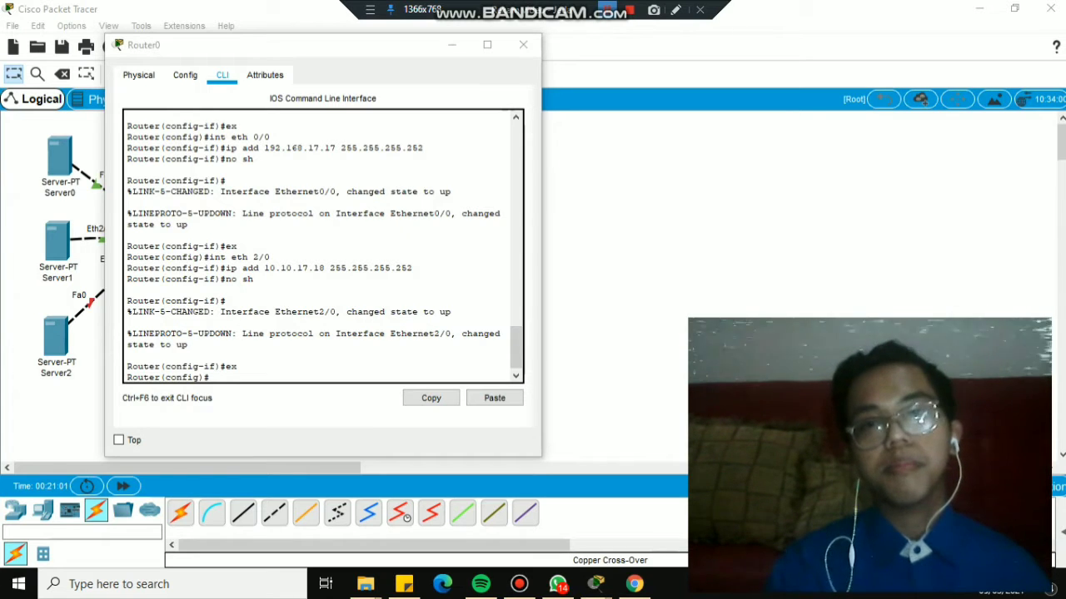
click(522, 45)
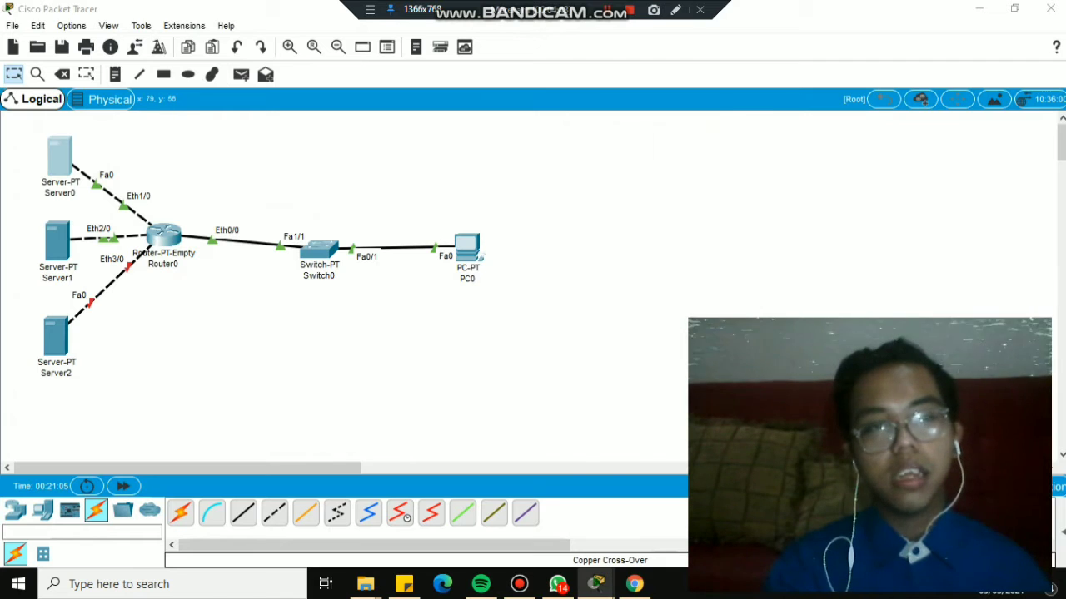
Open Server0's window on its Services tab.
click(60, 157)
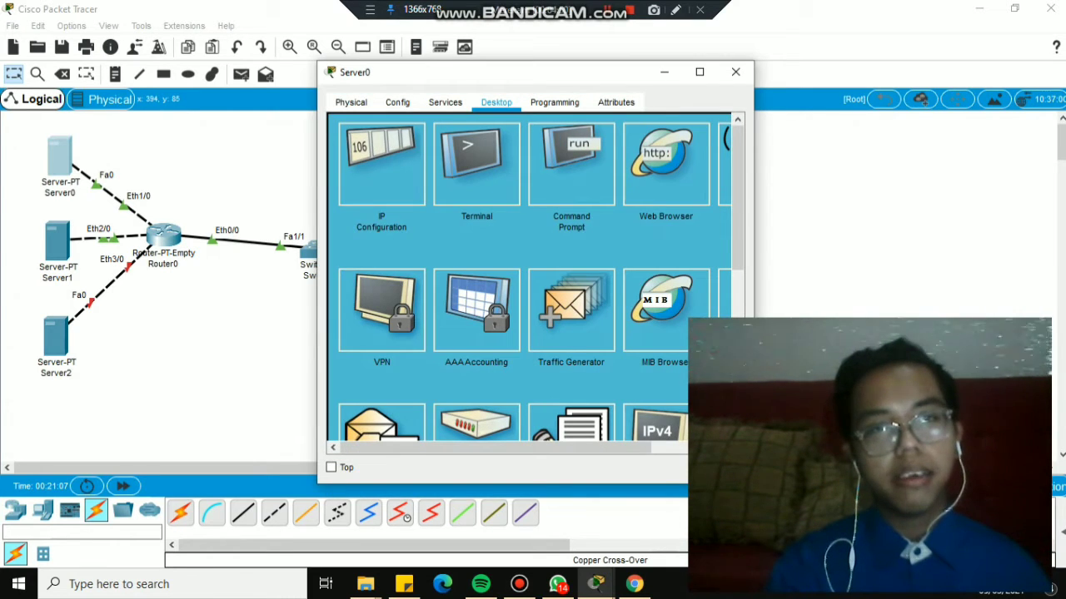
click(444, 101)
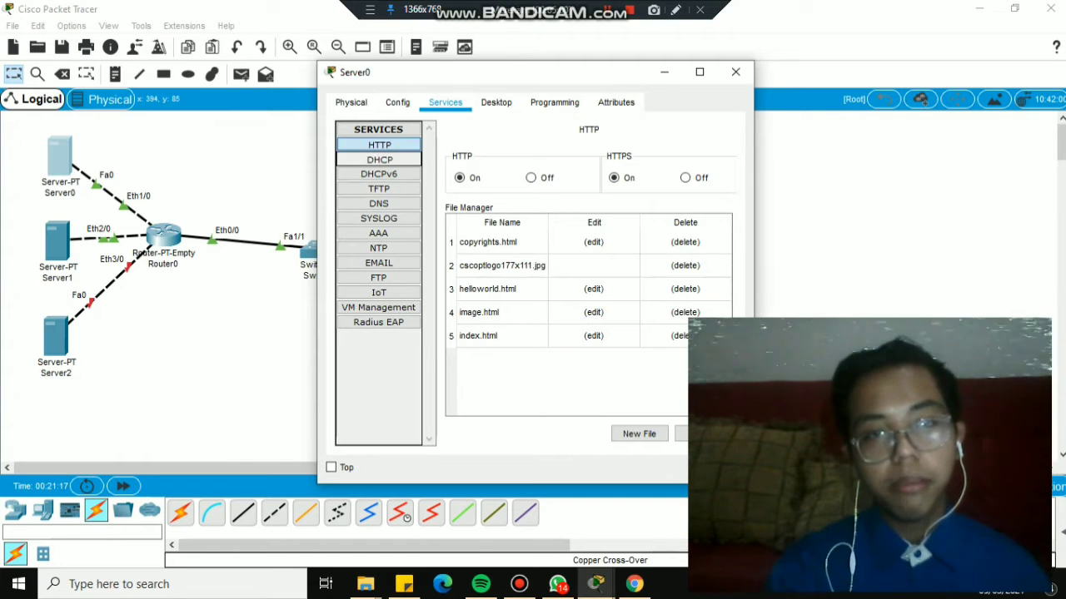
In Server0's DHCP service, rename the pool serverPool A, gateway 192.168.17.17, DNS 10.10.17.17.
click(379, 159)
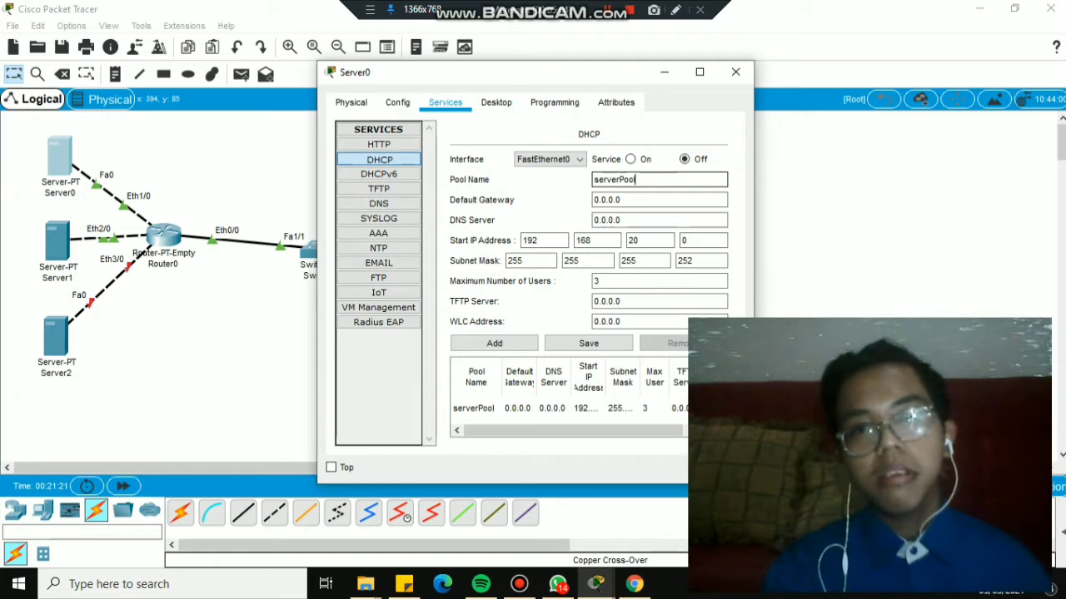
text(A)
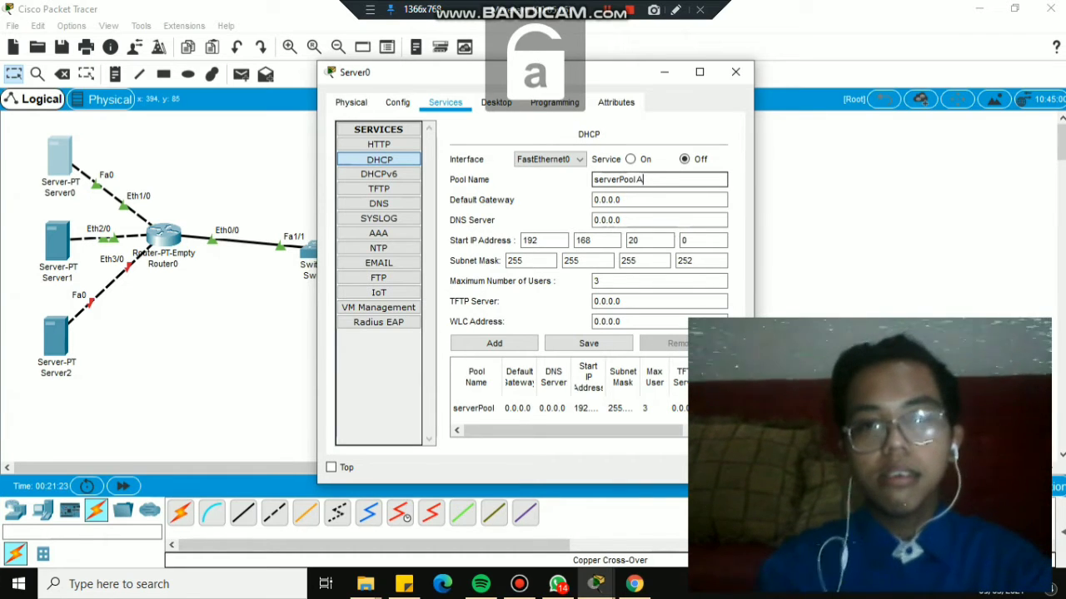
click(633, 200)
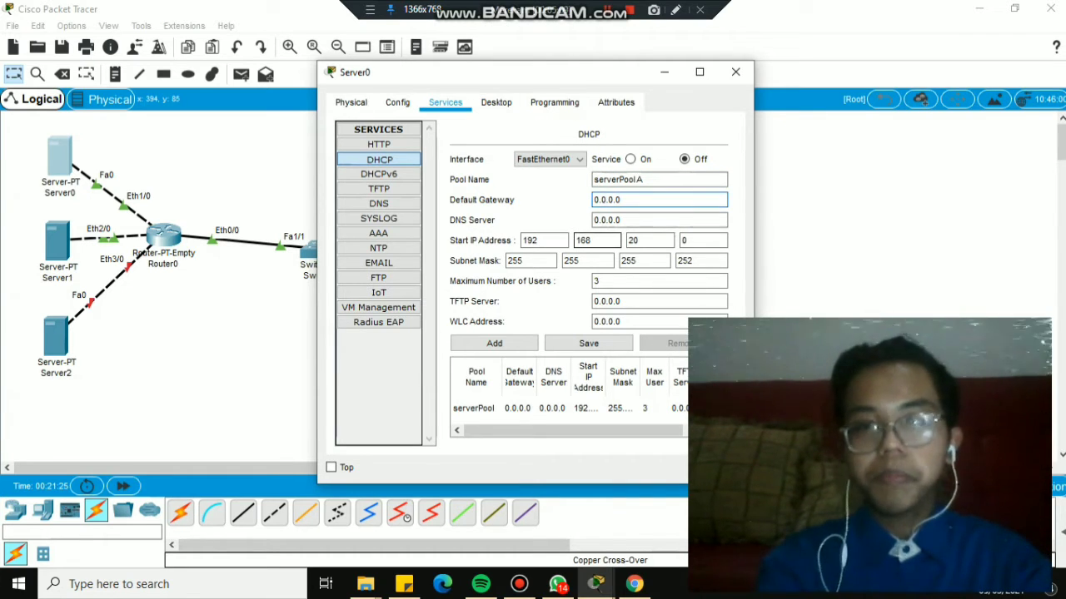
key(BackSpace)
key(BackSpace)
key(BackSpace)
key(BackSpace)
key(BackSpace)
key(BackSpace)
key(BackSpace)
text(192)
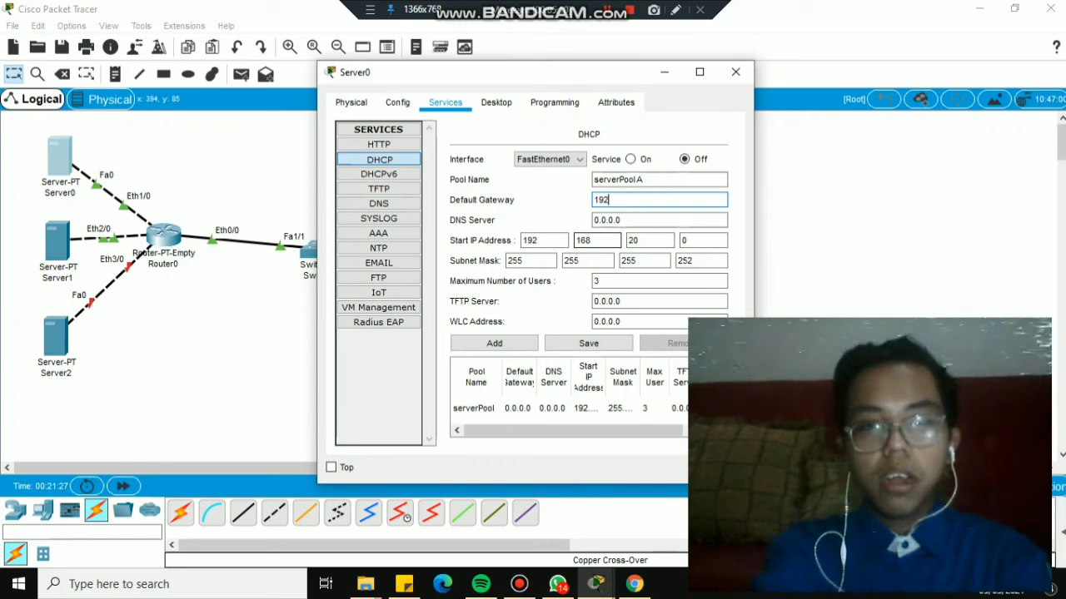
text(.168)
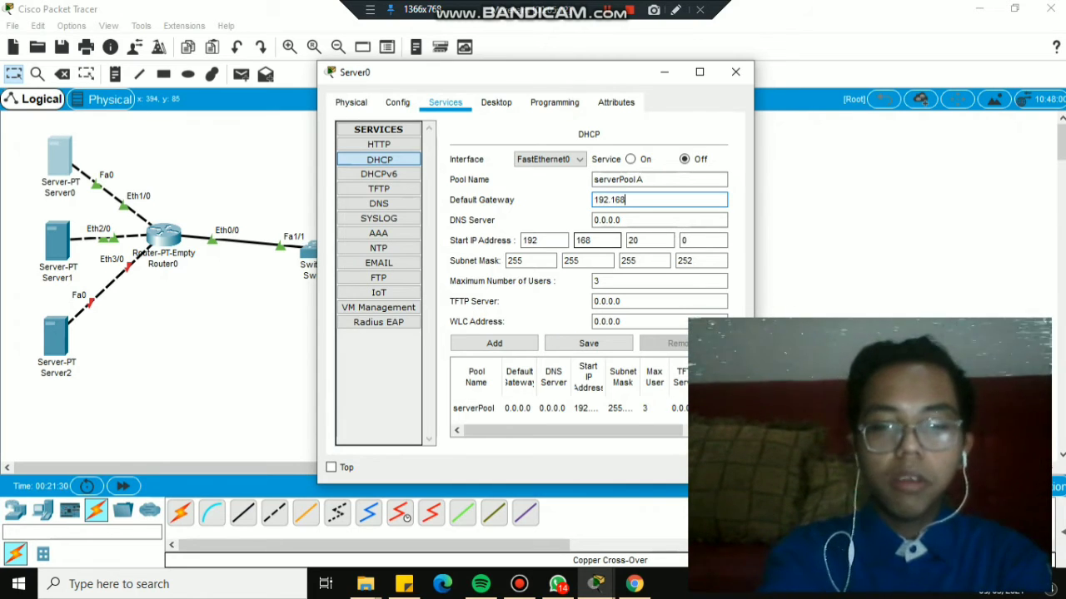
text(.17.17)
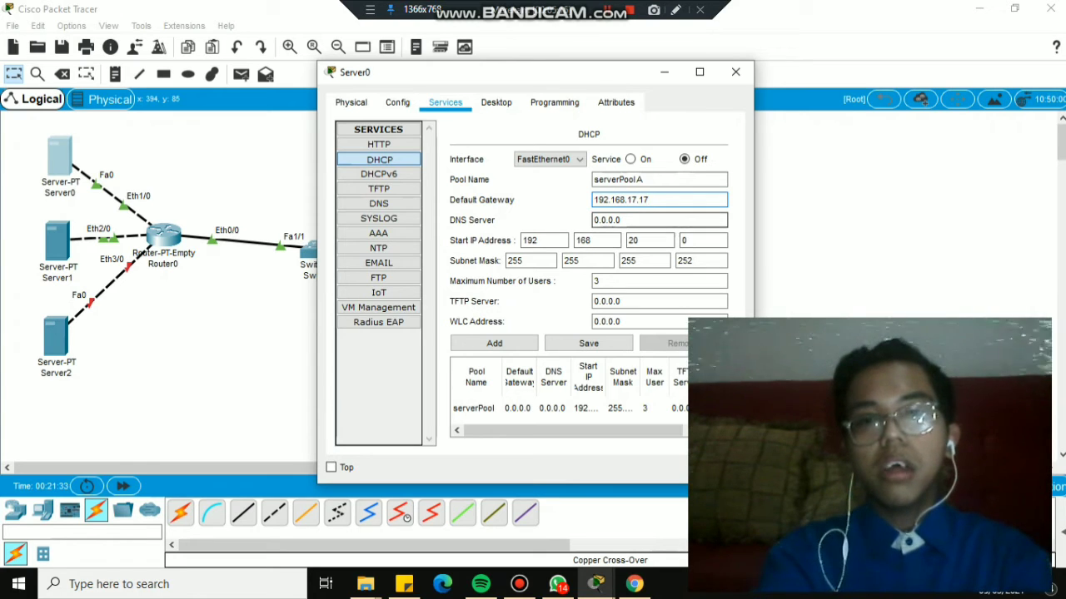
click(616, 220)
key(BackSpace)
key(BackSpace)
key(BackSpace)
key(BackSpace)
key(BackSpace)
key(BackSpace)
key(BackSpace)
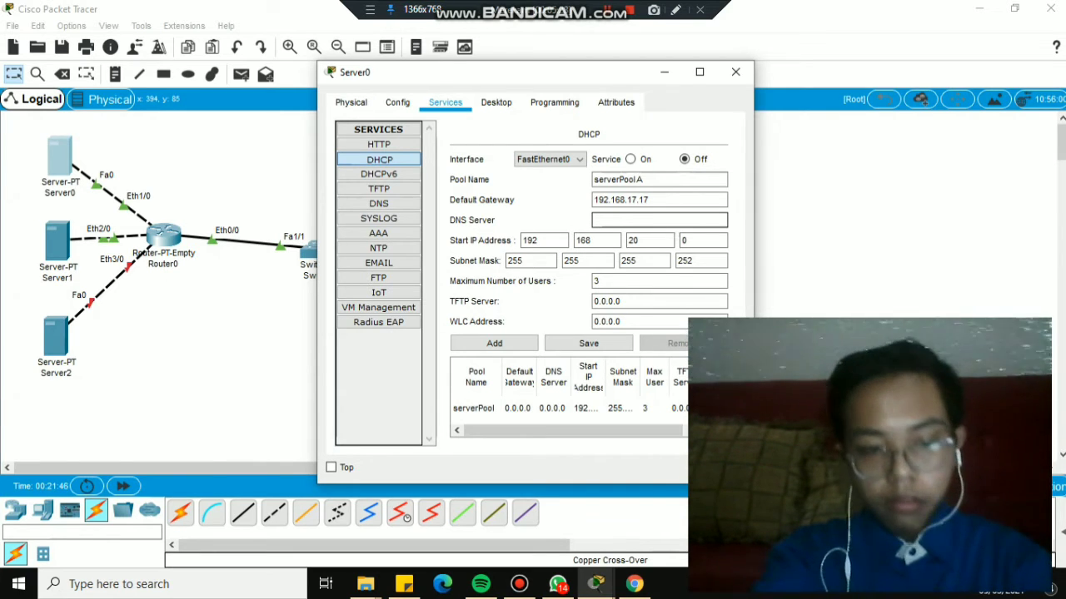
text(10.10.10)
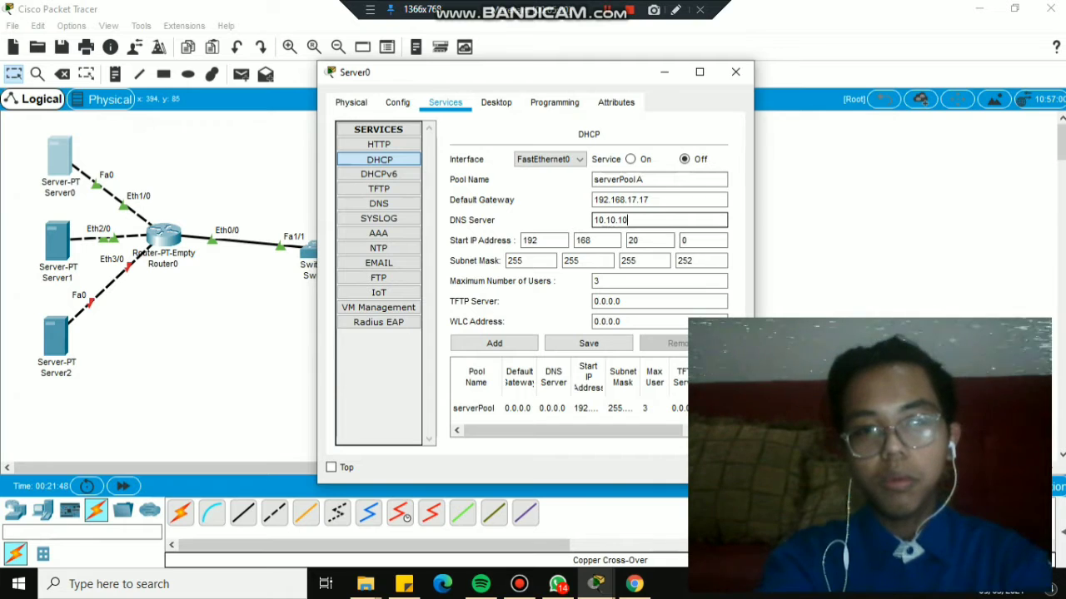
key(BackSpace)
text(7.17)
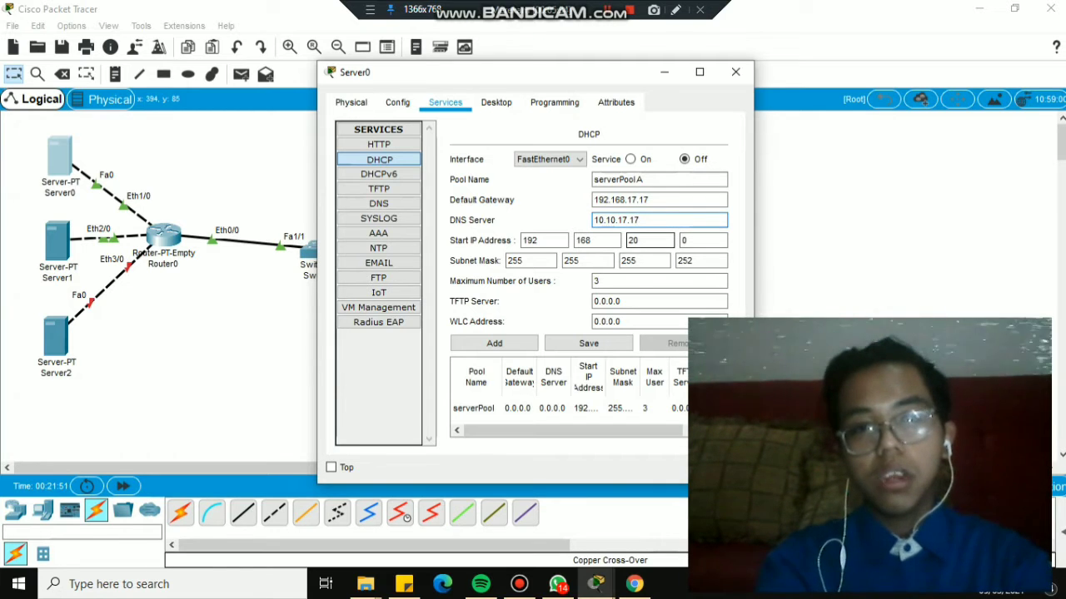
click(642, 239)
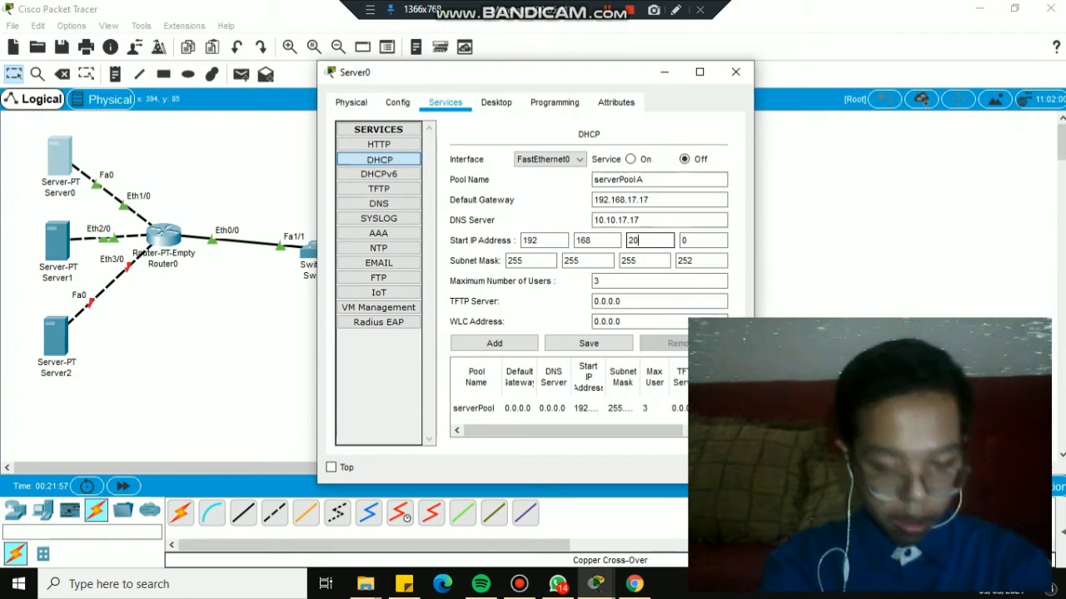
Set the DHCP pool's start address to 192.168.20.10.
key(BackSpace)
key(BackSpace)
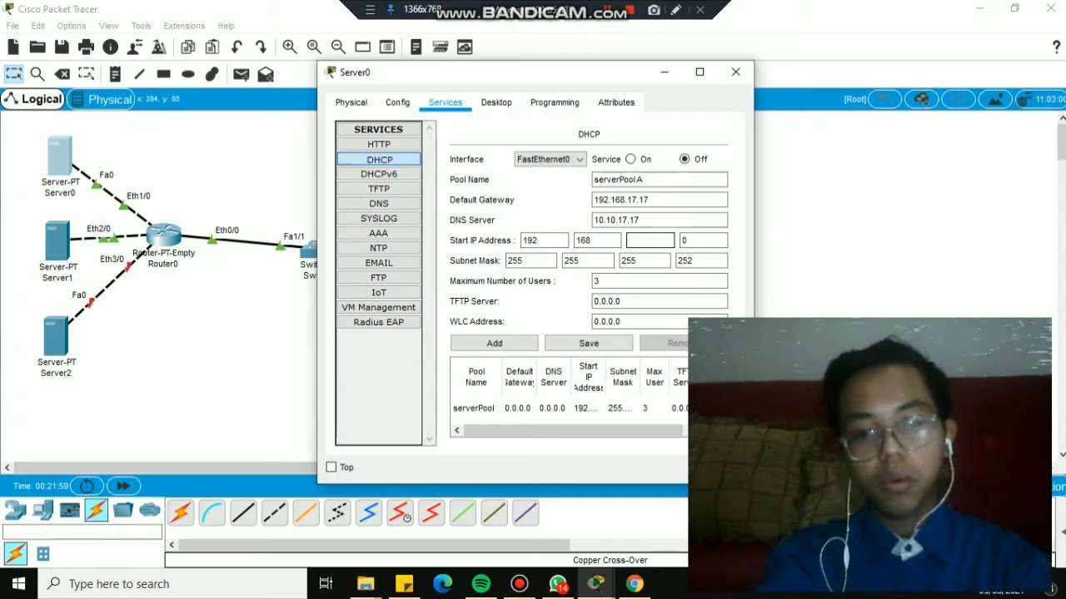
text(10)
key(BackSpace)
key(BackSpace)
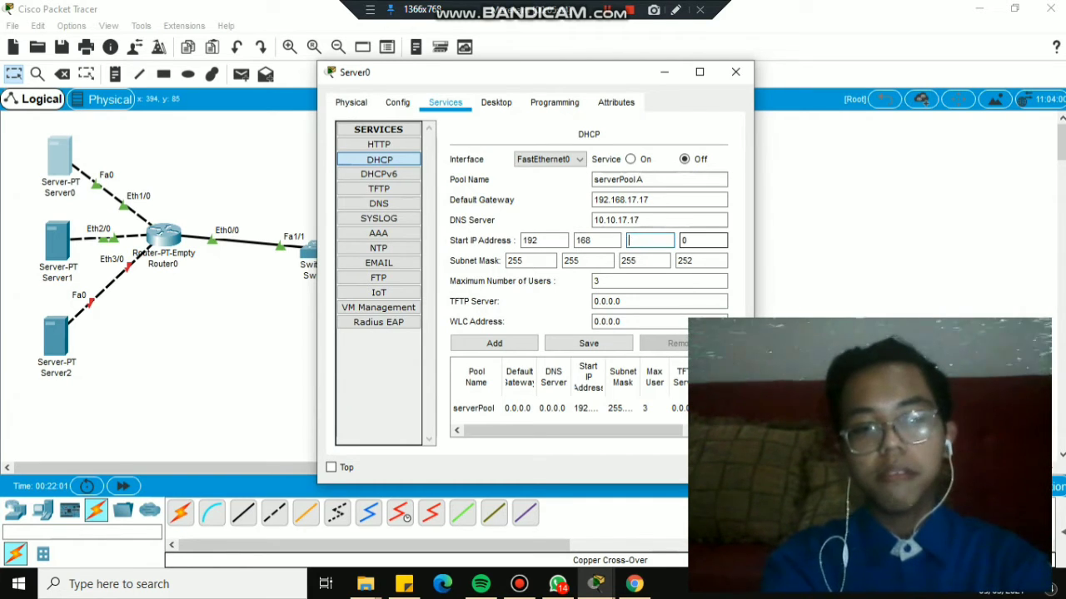
text(20)
key(Tab)
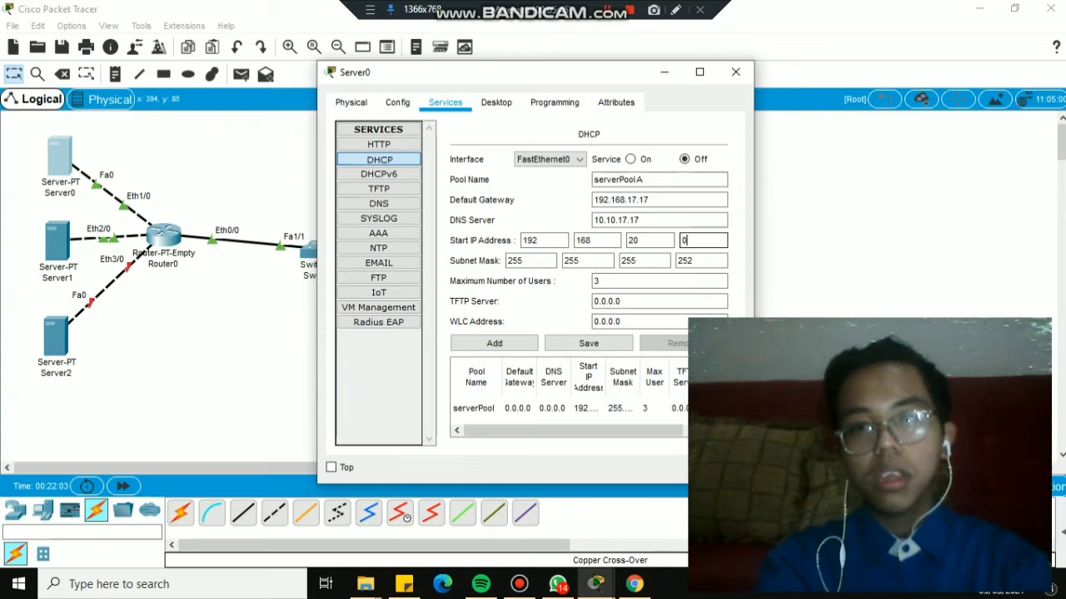
key(BackSpace)
text(10)
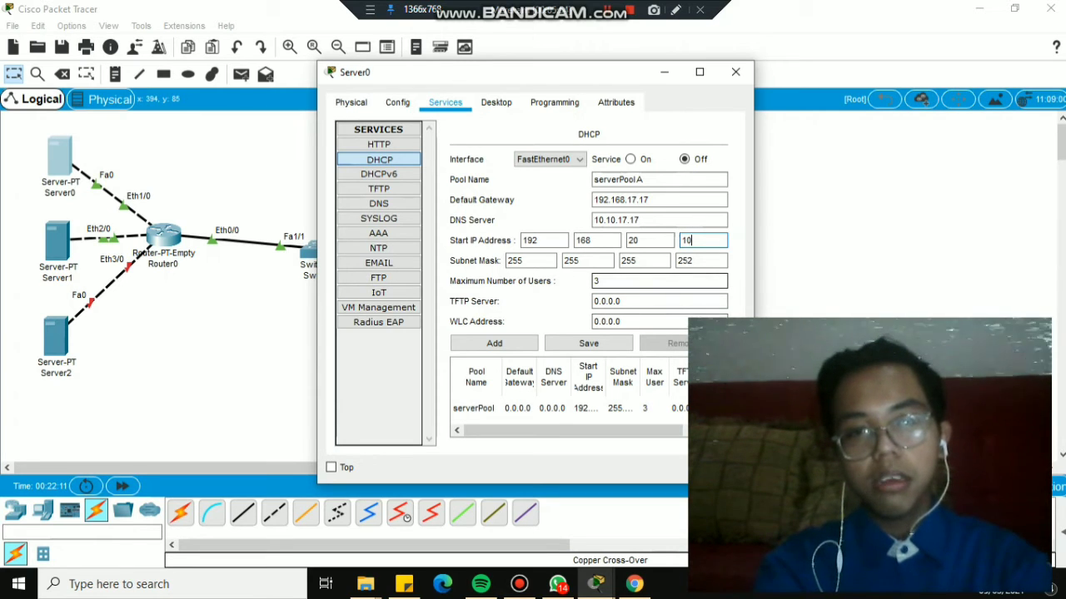
Limit the pool to a maximum of 2 users and add it to the pool list.
click(657, 281)
key(BackSpace)
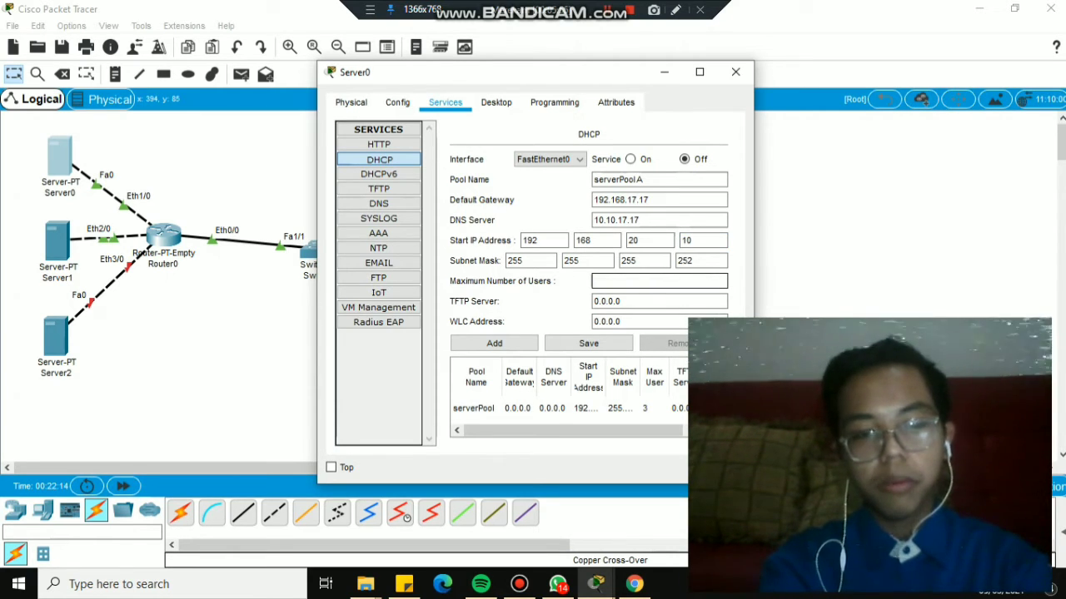
text(2)
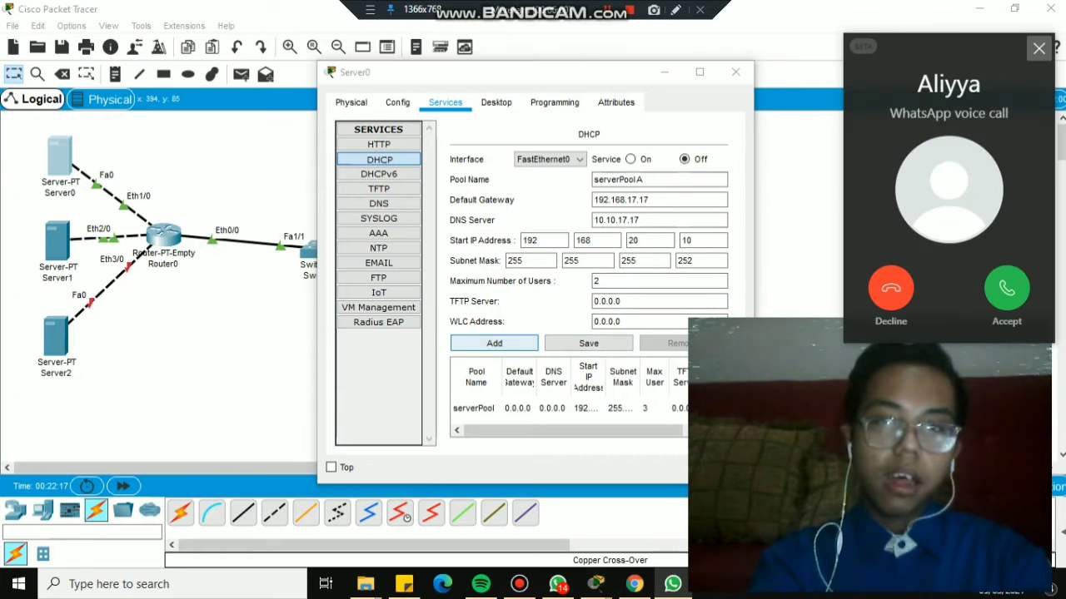
click(588, 343)
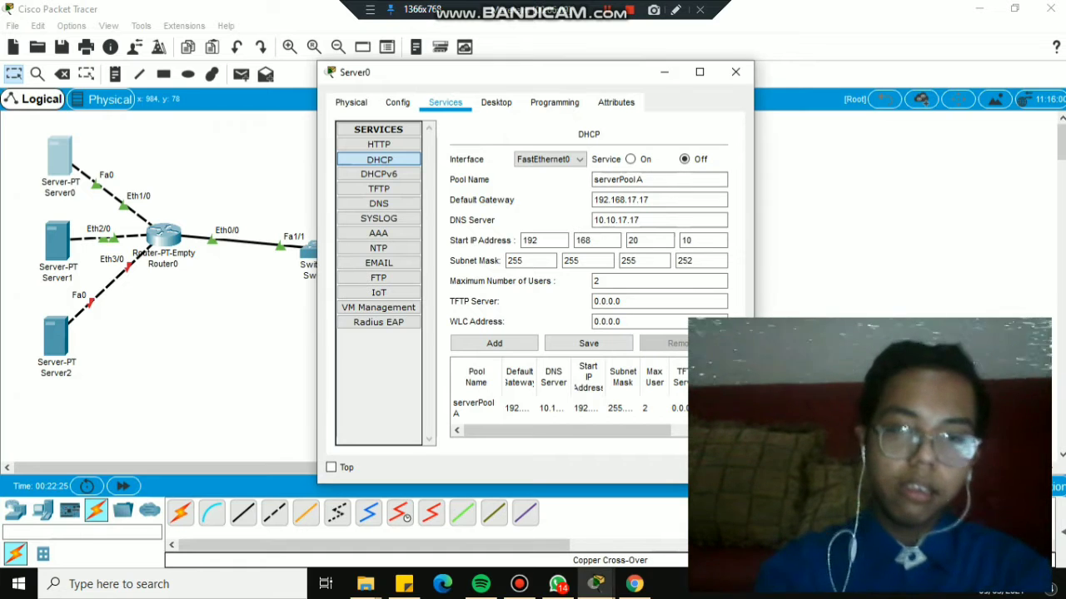
drag(461, 84, 313, 77)
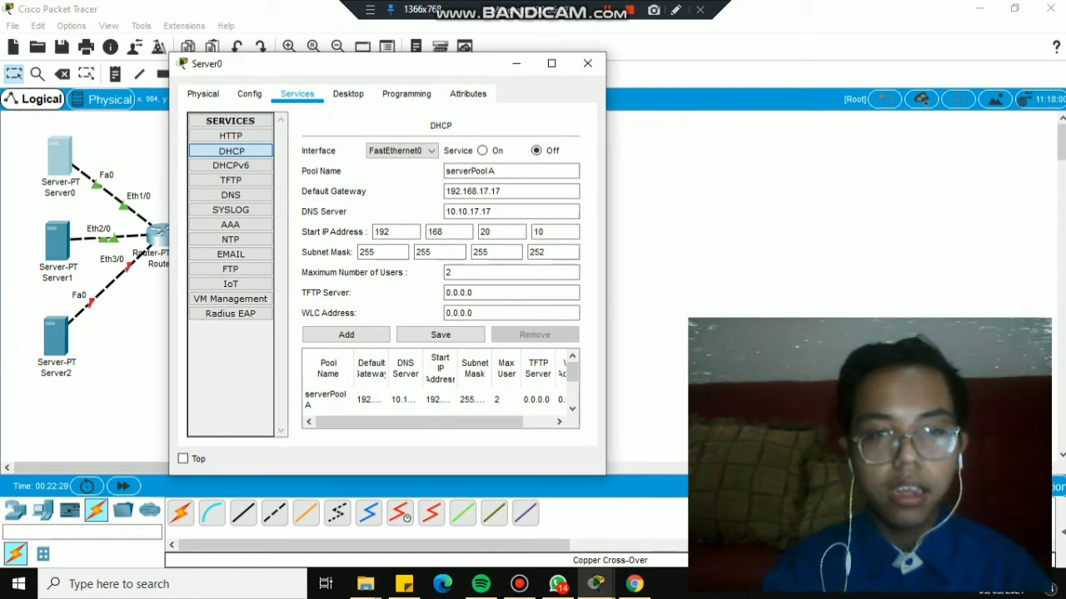
Save the selected serverPool A entry, switch the DHCP Service to On, and close Server0.
click(405, 399)
click(440, 334)
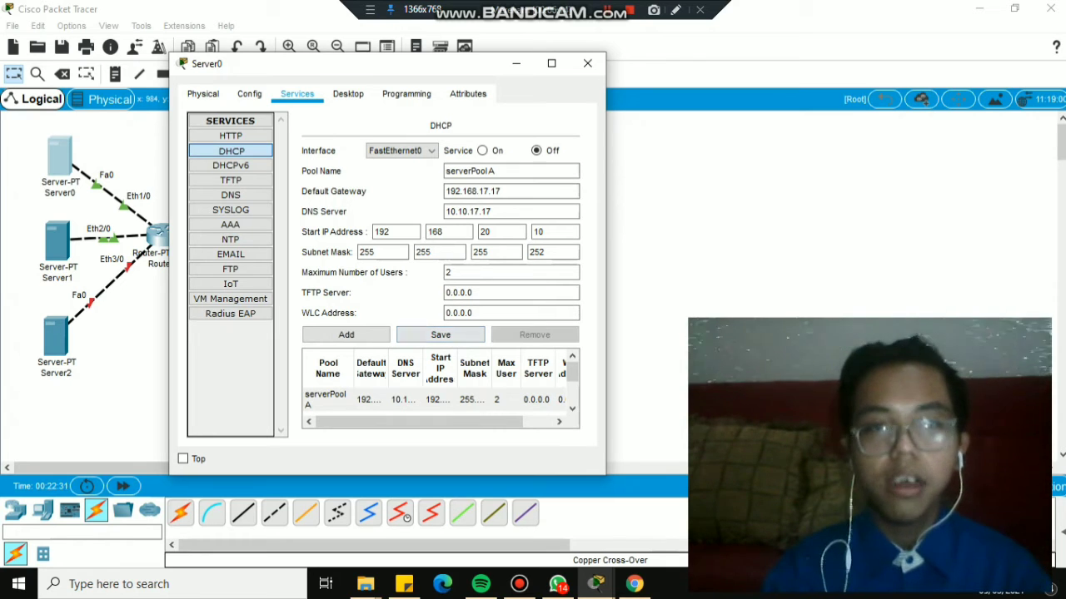
click(482, 151)
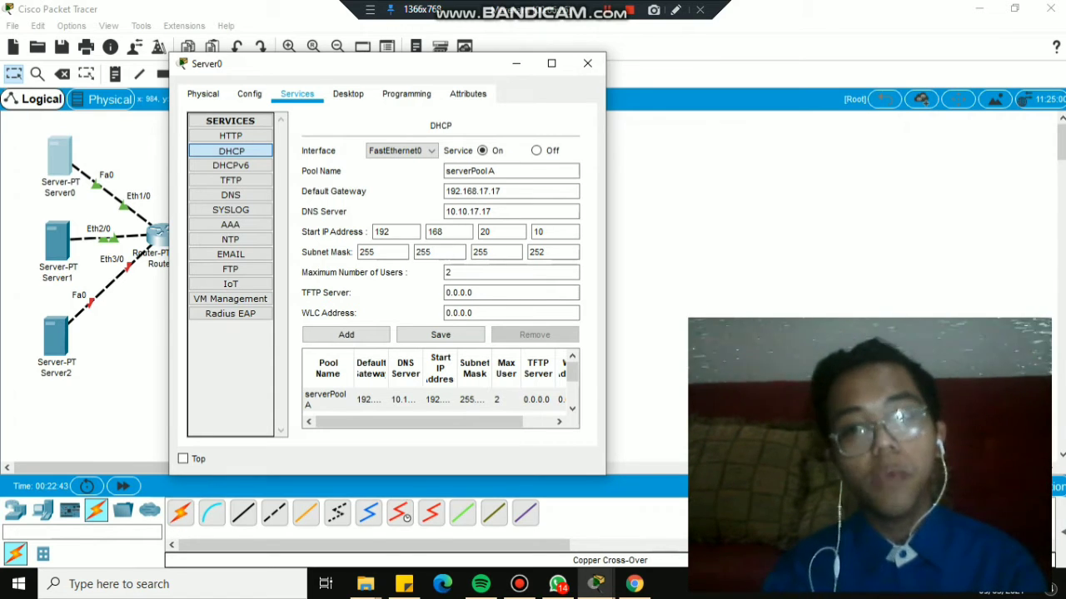
click(588, 63)
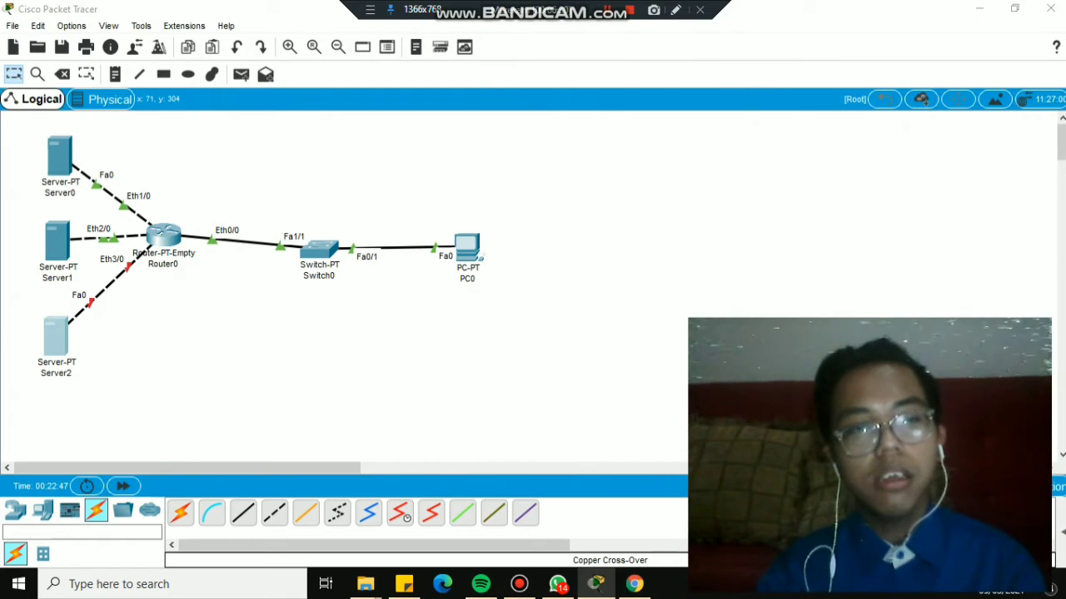
Give Server2 the static IP 10.10.17.21 with mask 255.255.255.252 in its IP Configuration.
click(56, 337)
click(497, 103)
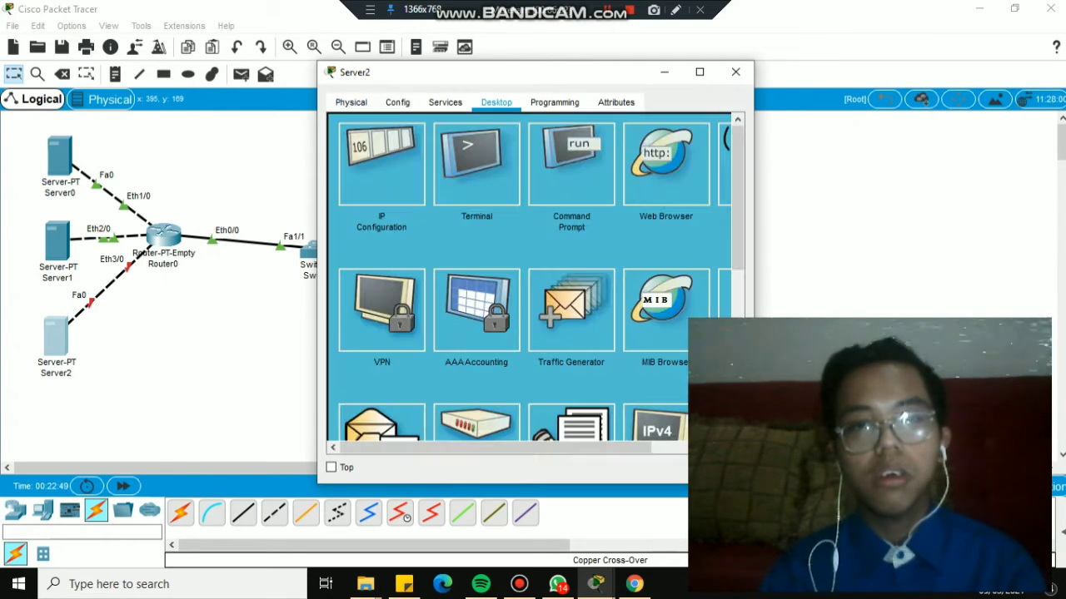
click(381, 164)
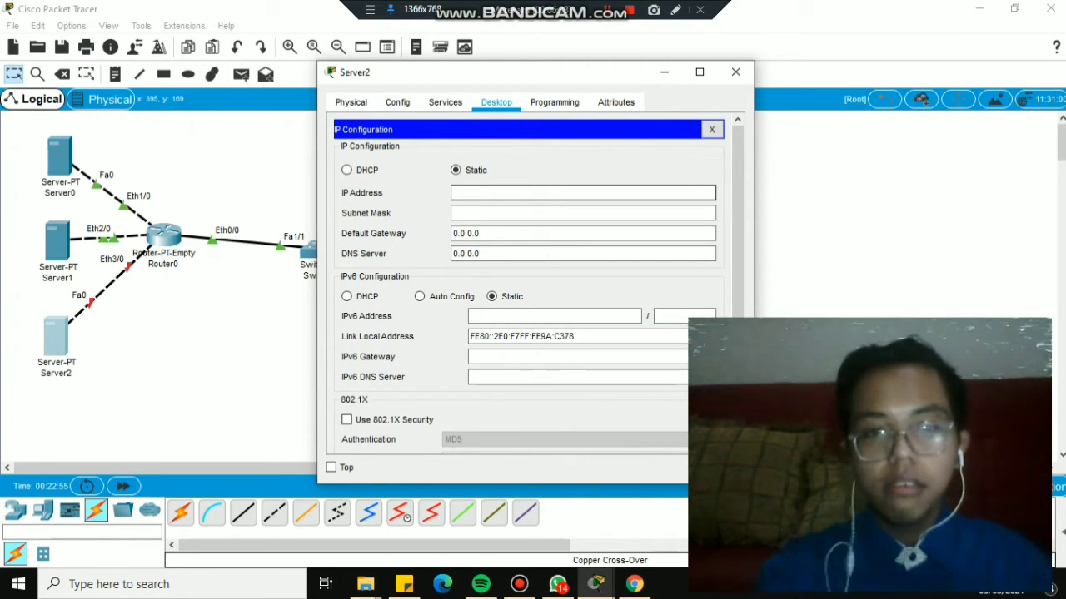
text(10.10)
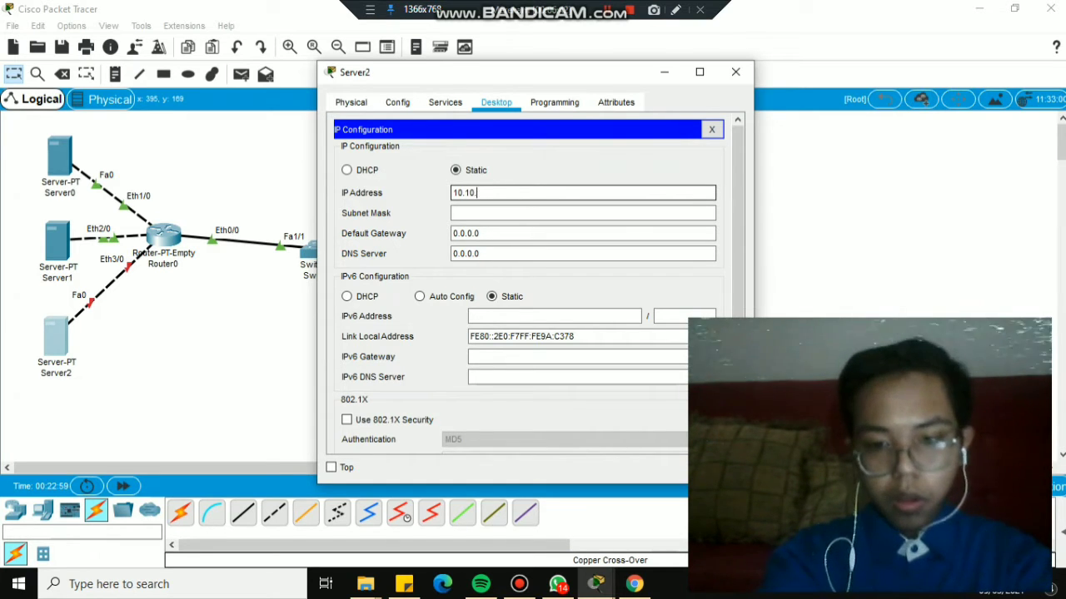
text(.17.21)
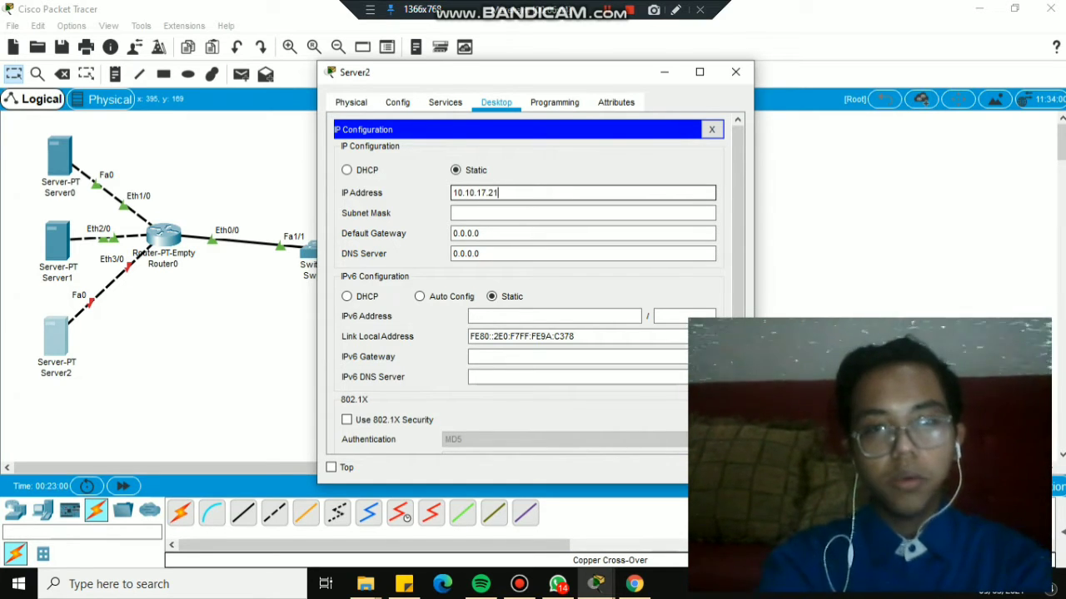
click(541, 213)
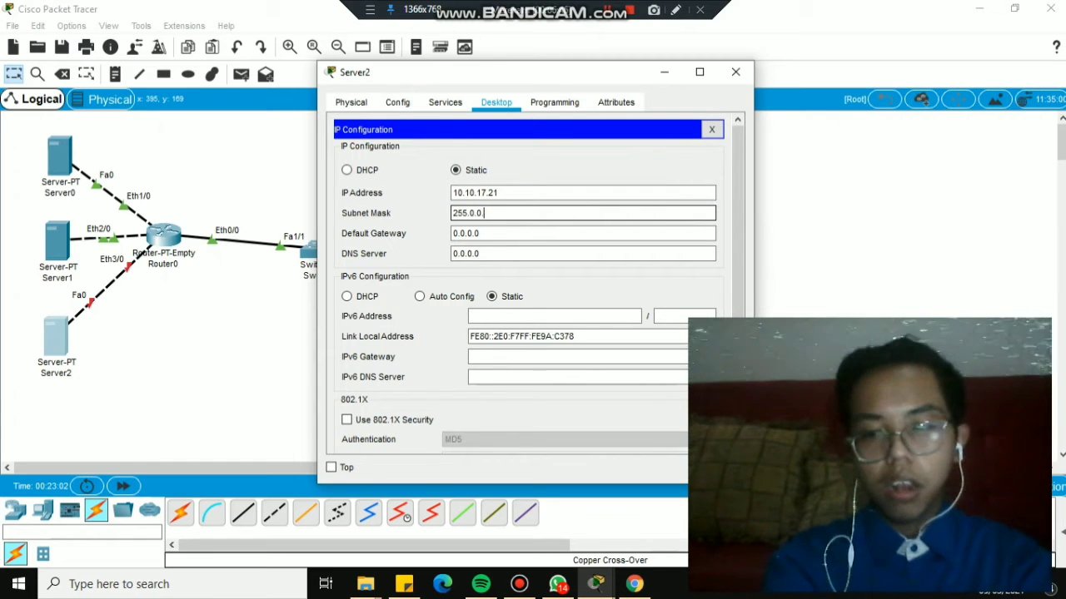
key(BackSpace)
key(BackSpace)
key(BackSpace)
key(BackSpace)
key(BackSpace)
text(.2)
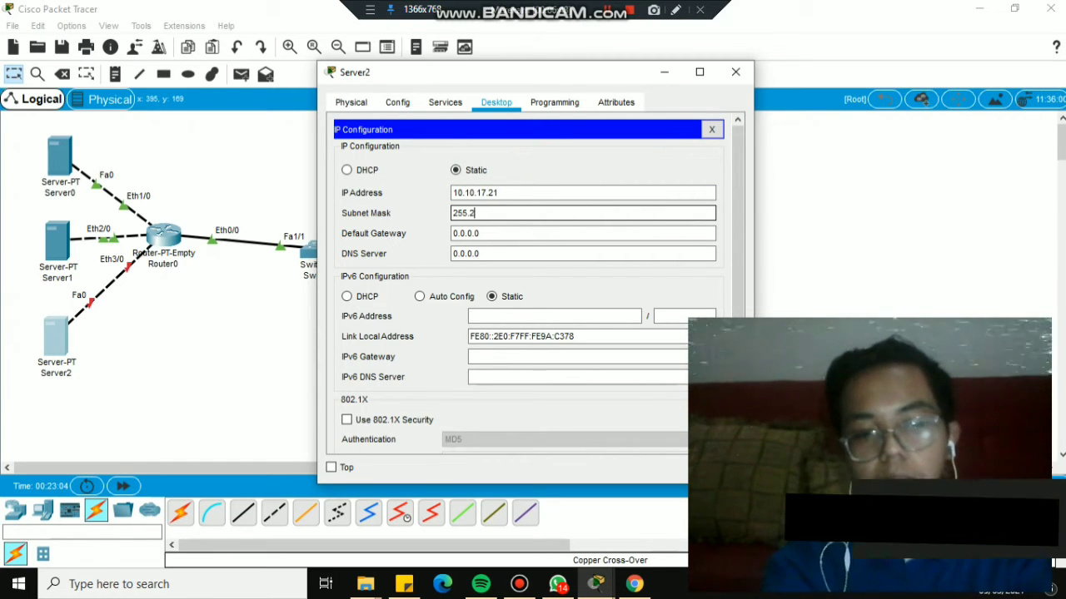
text(55)
text(.)
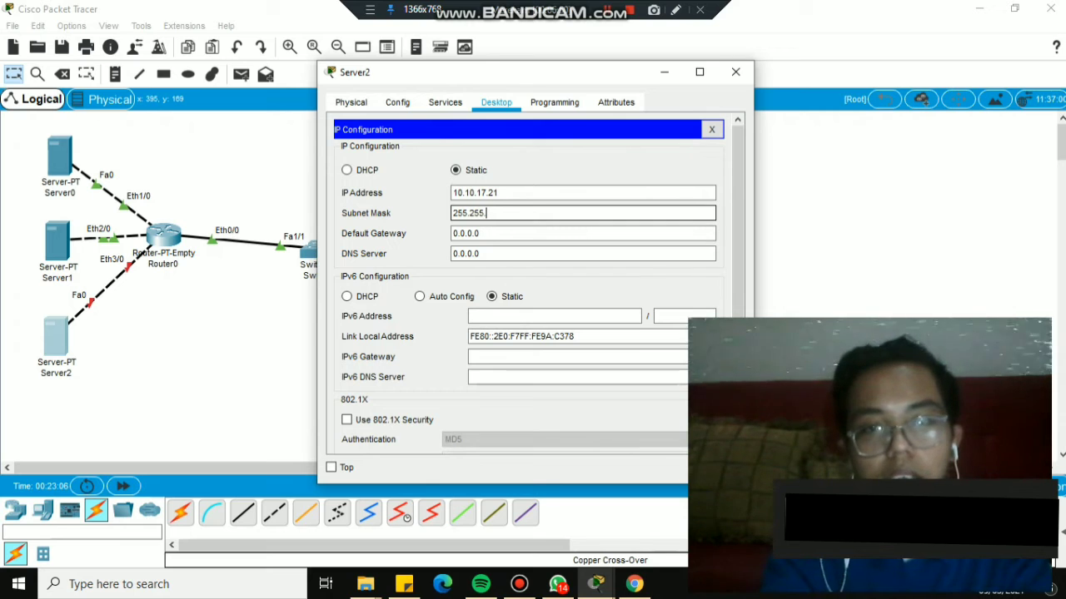
text(255)
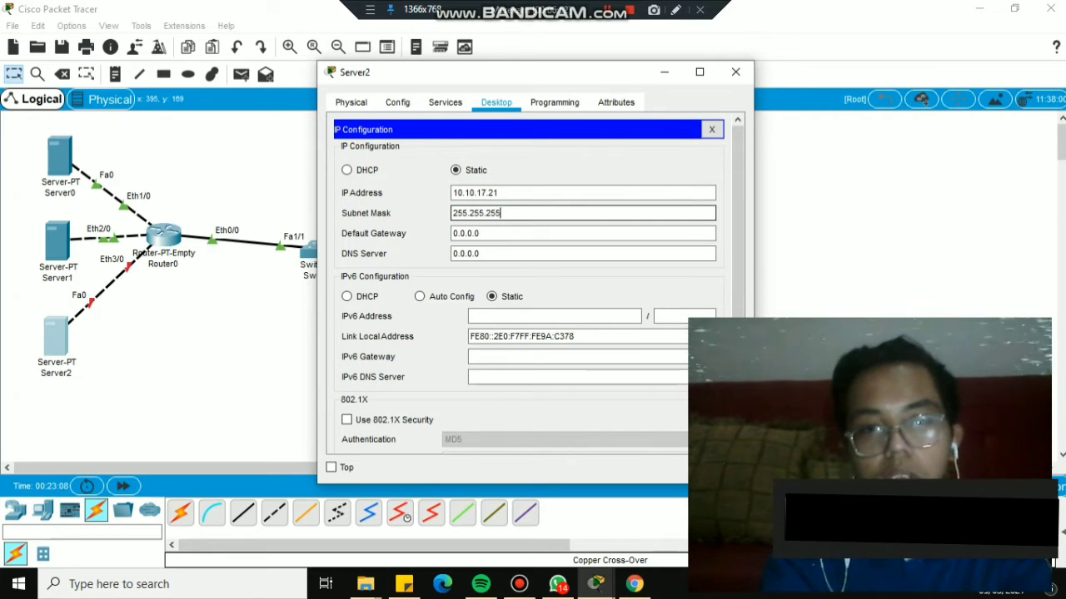
text(.252)
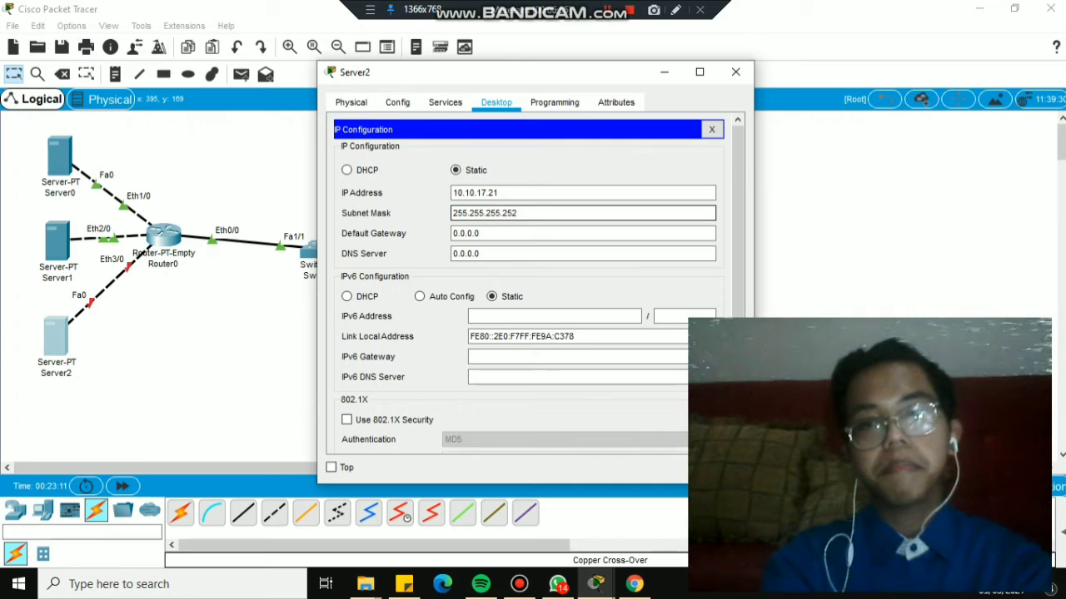
Set Server2's gateway to 192.168.17.17 and DNS to 10.10.17.17, then close its window.
click(500, 233)
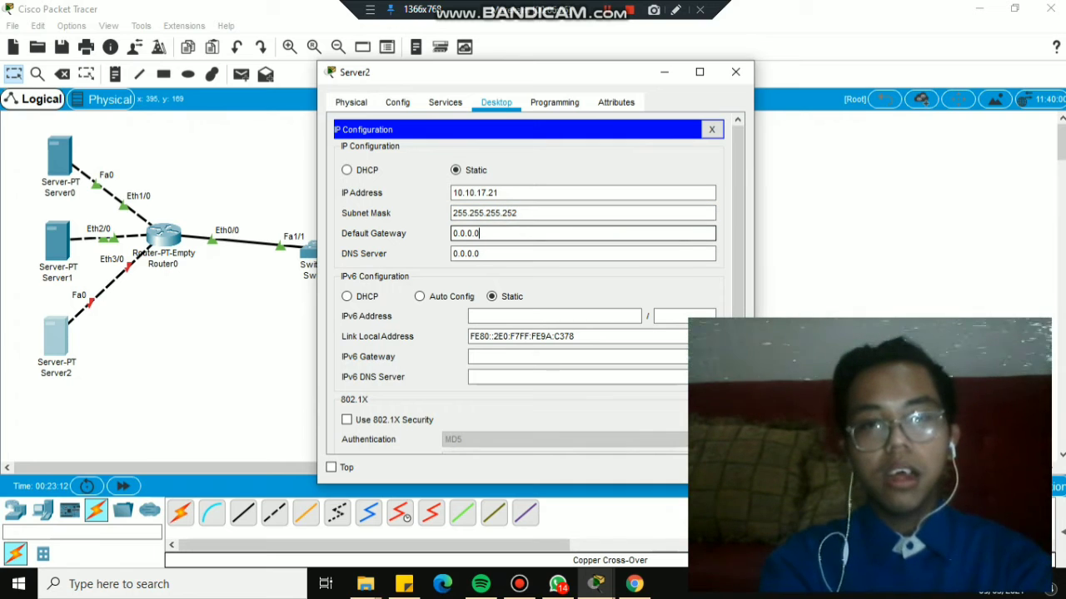
key(BackSpace)
key(BackSpace)
key(BackSpace)
key(BackSpace)
key(BackSpace)
key(BackSpace)
key(BackSpace)
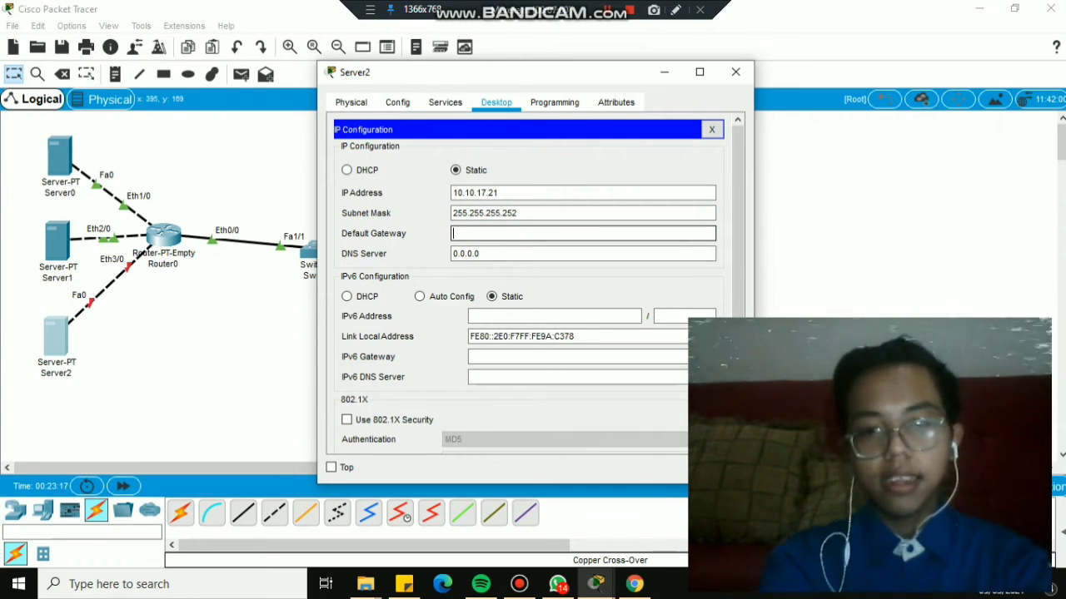
text(192.168.17)
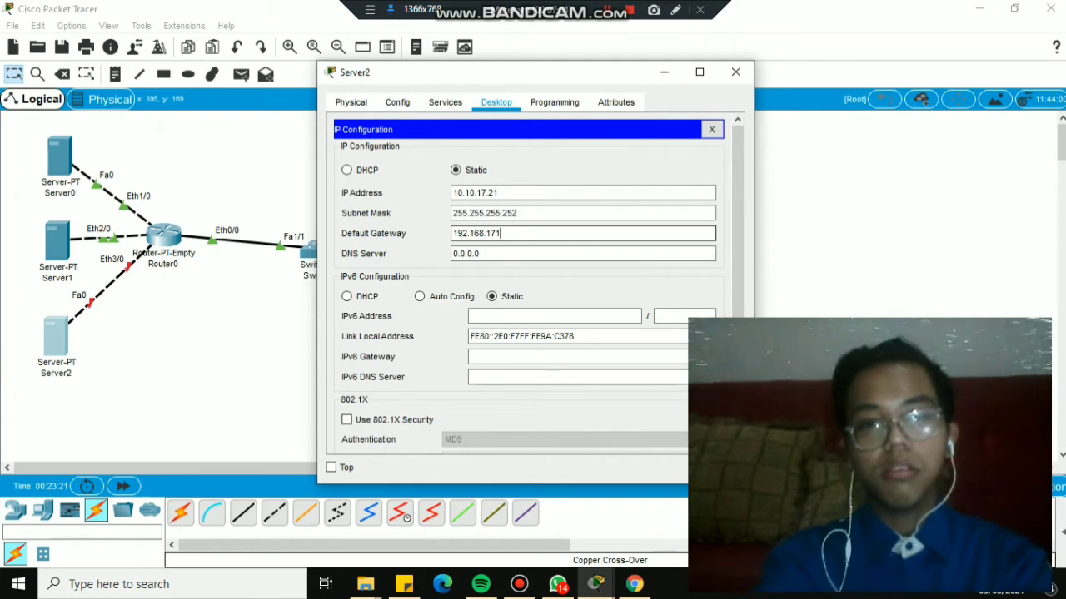
text(.17)
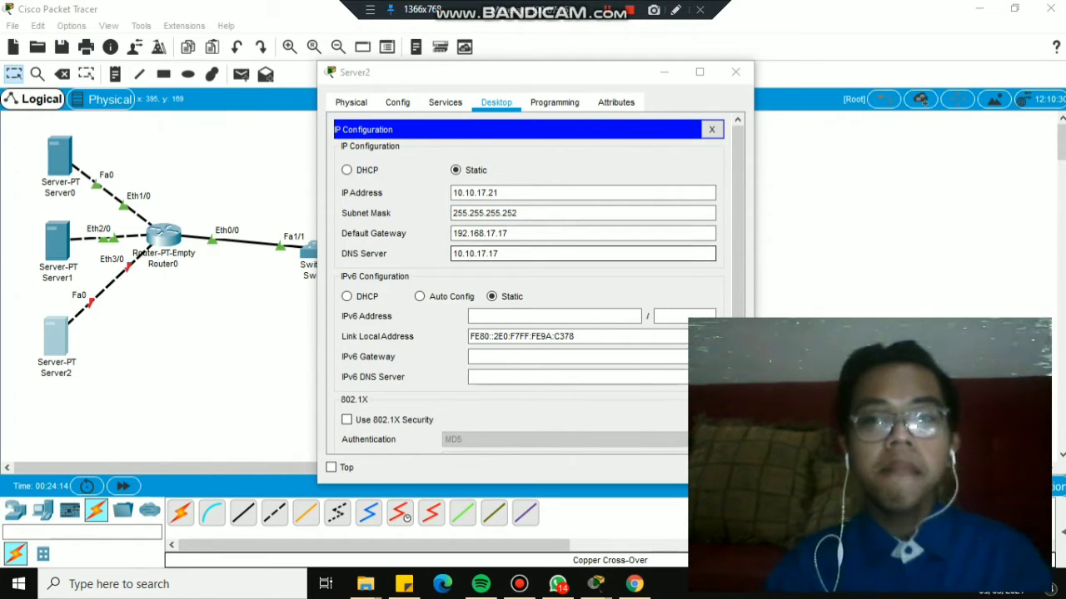
key(Tab)
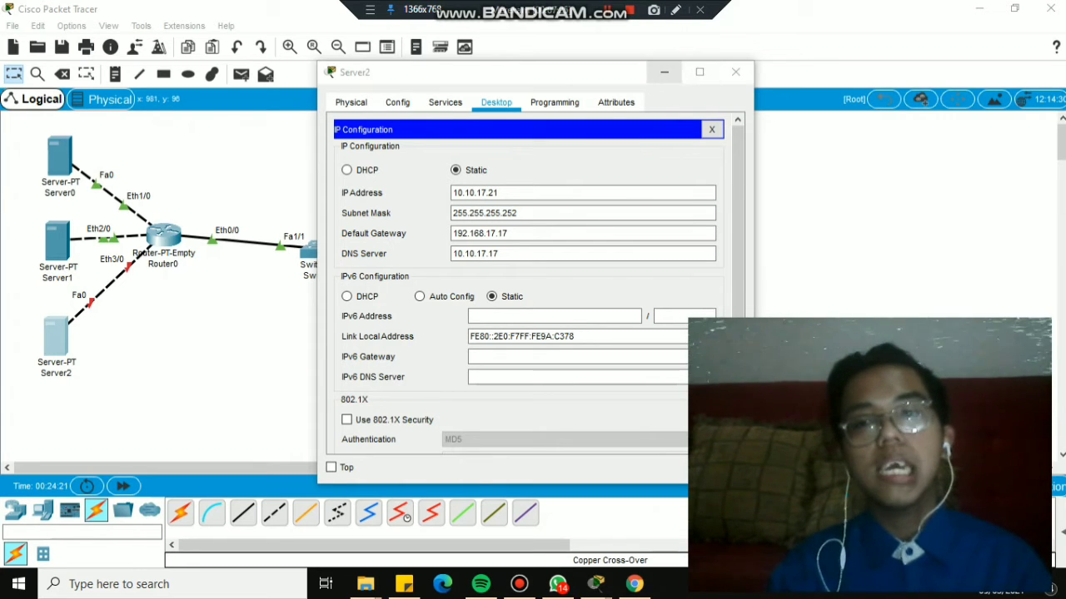
click(736, 72)
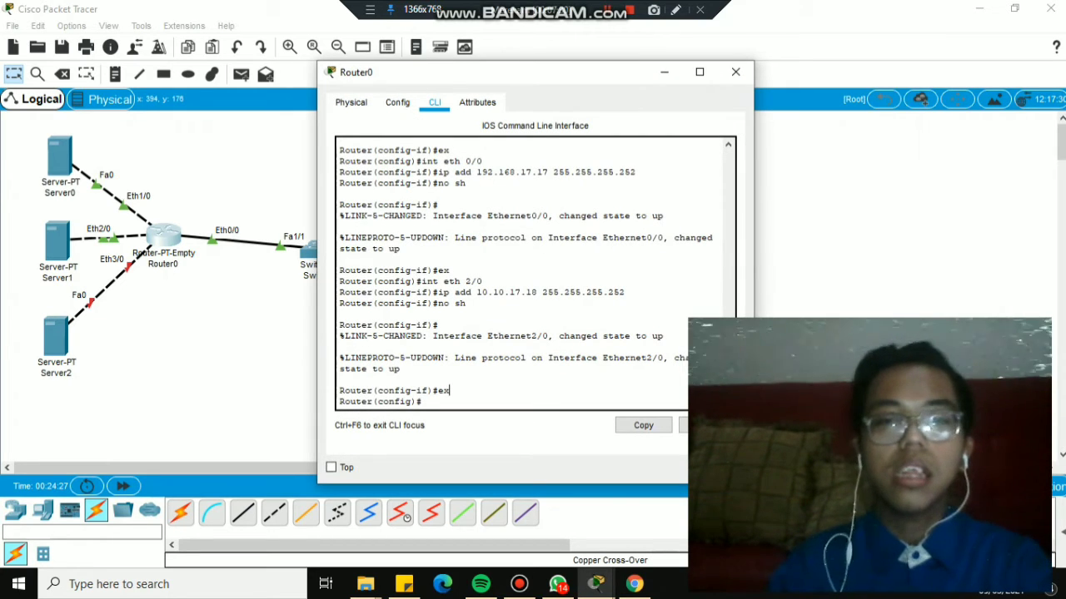
On Router0, enter interface Ethernet3/0 configuration and begin its ip address command.
text(int eth)
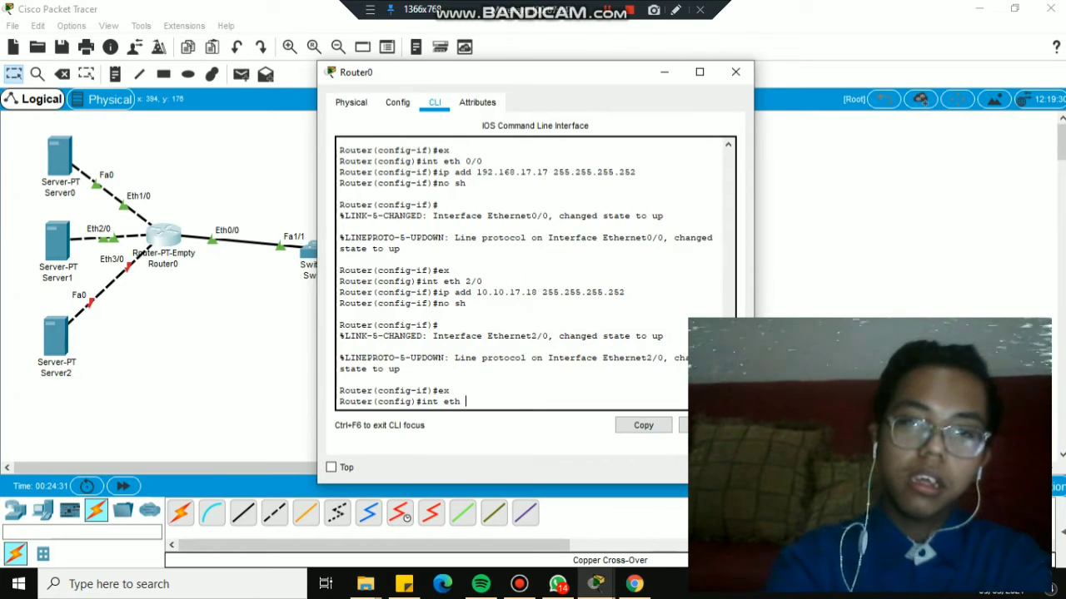
text( 3)
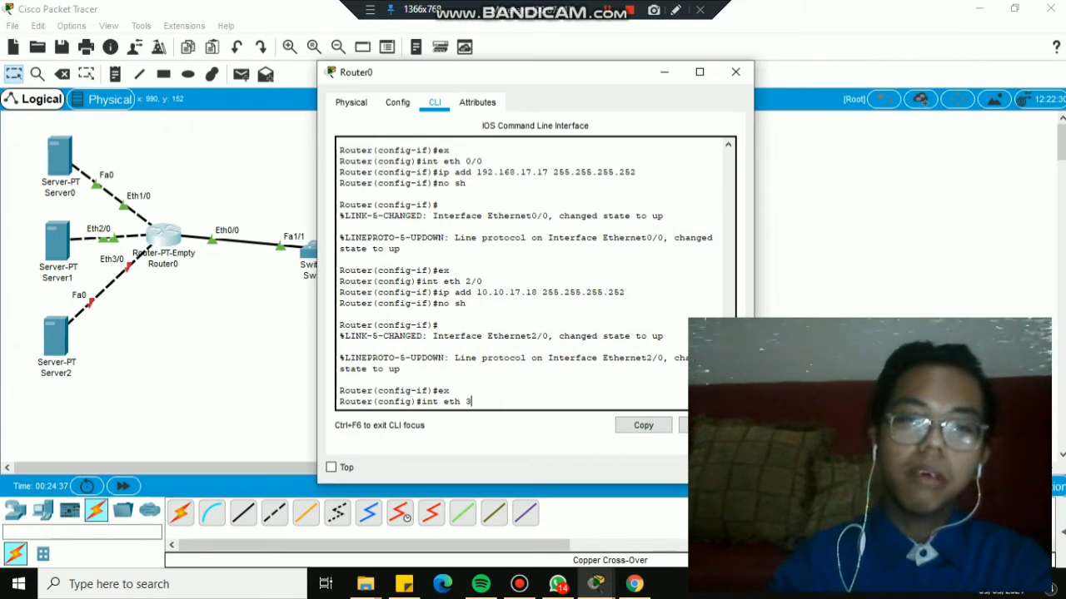
text(/0)
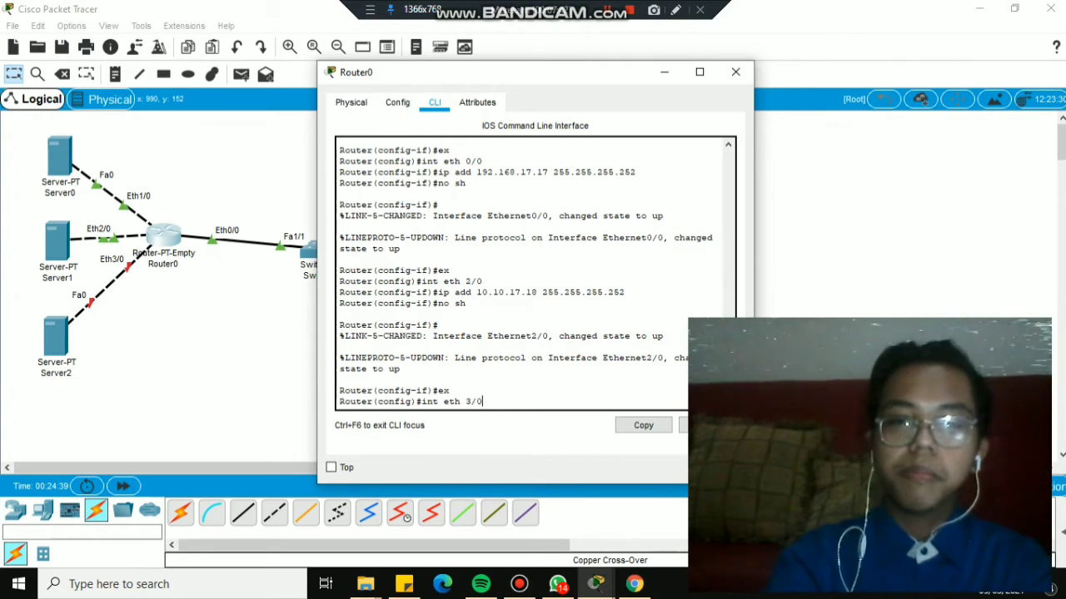
key(Return)
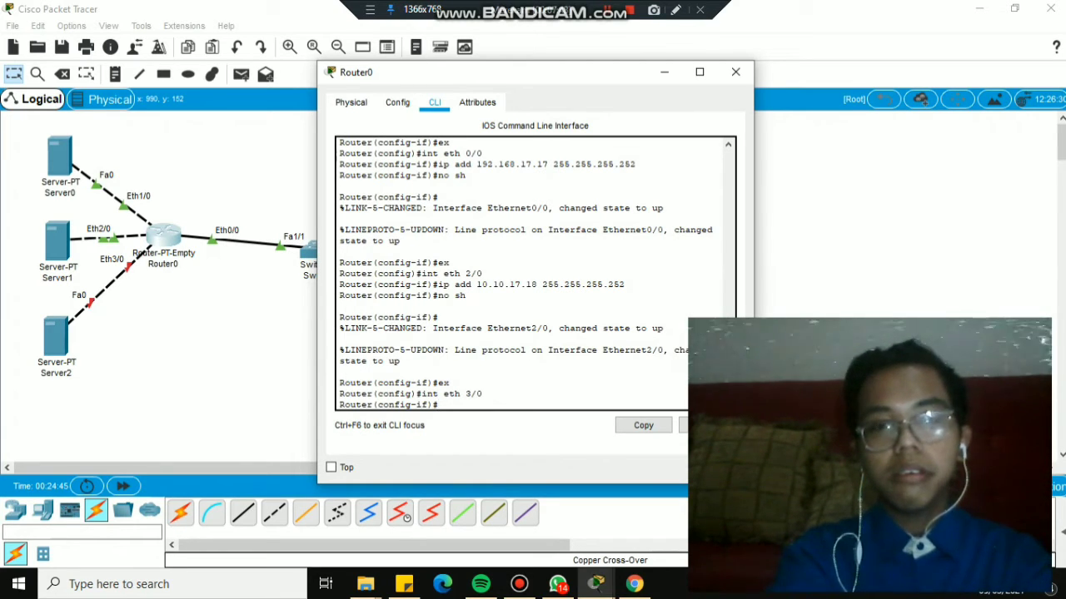
text(ip addd)
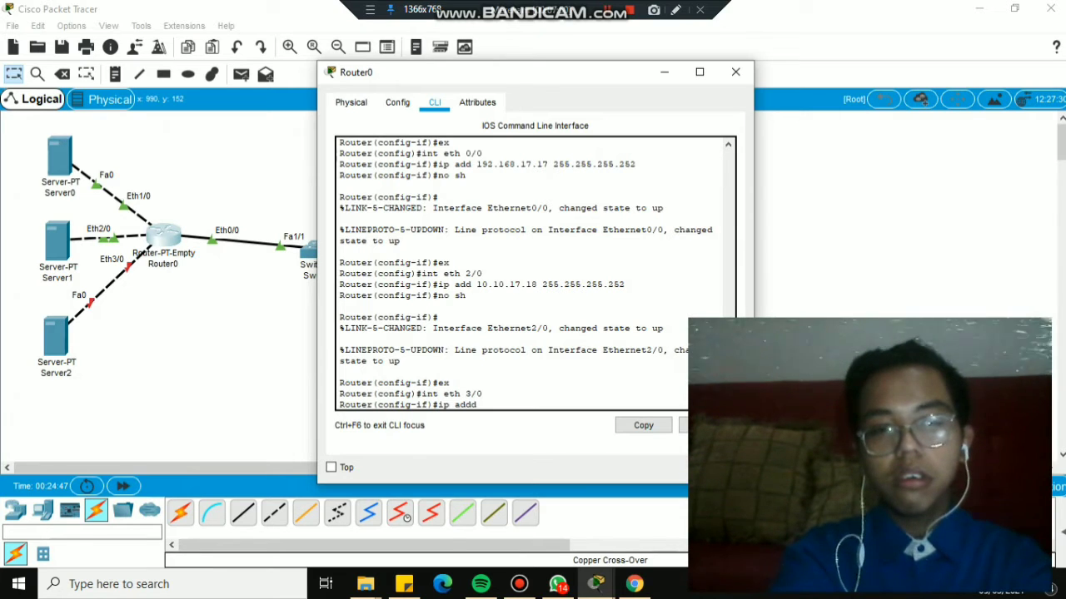
text( 192)
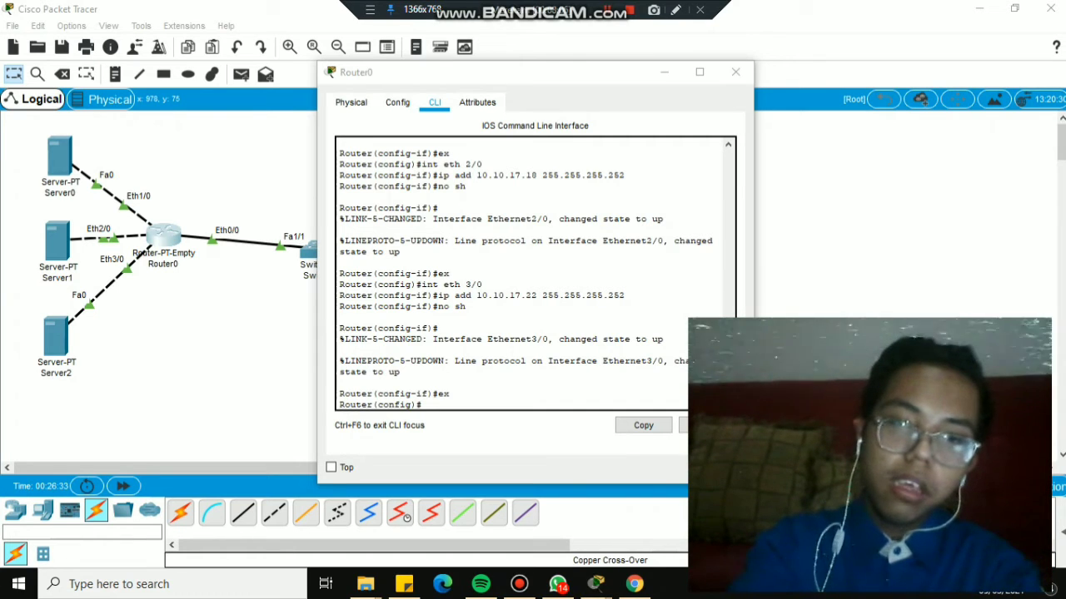
Create Router0's DHCP pool iklil and enter its default-router gateway, starting the DNS entry.
key(alt+Tab)
text(ip d)
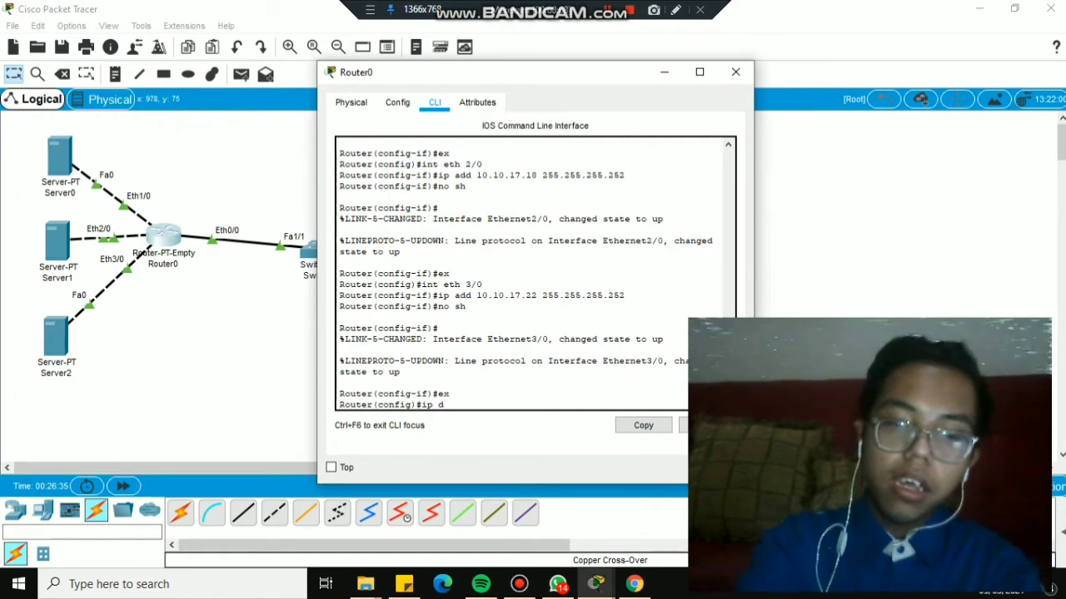
text(hcp poo)
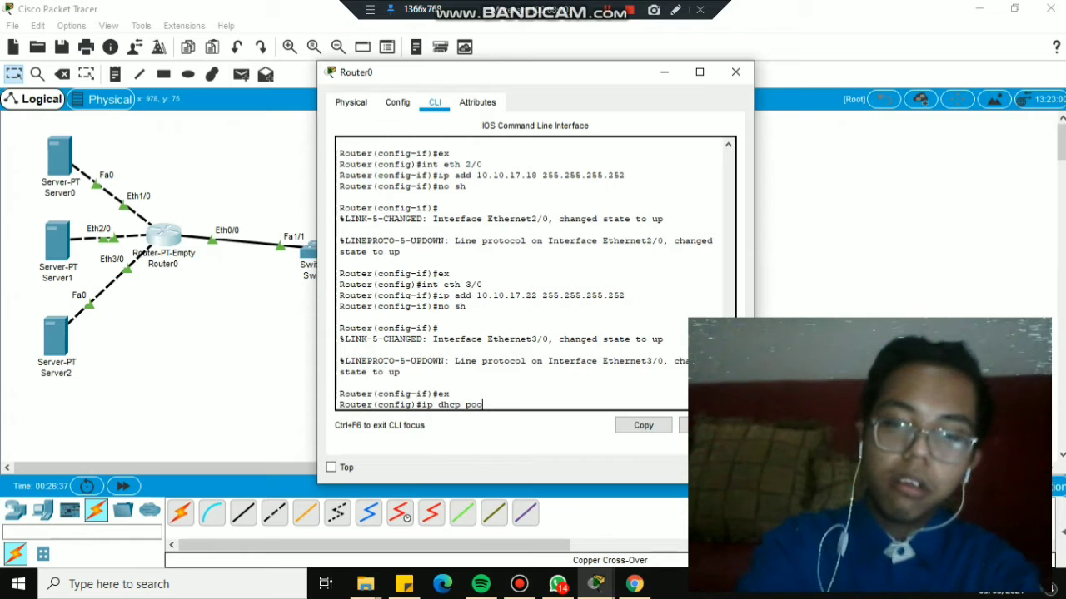
text(l iklil)
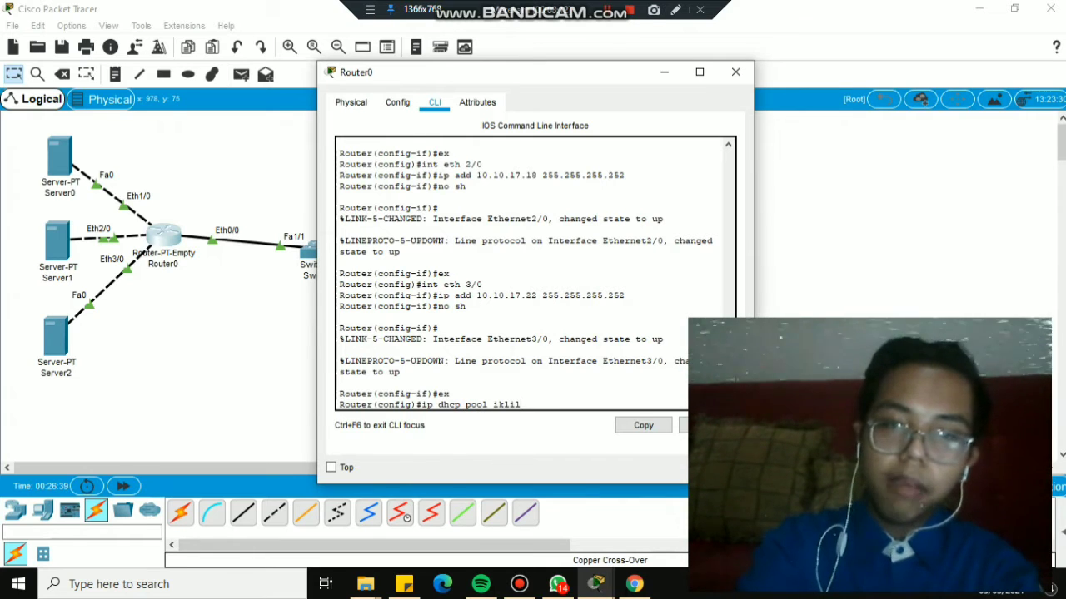
key(Return)
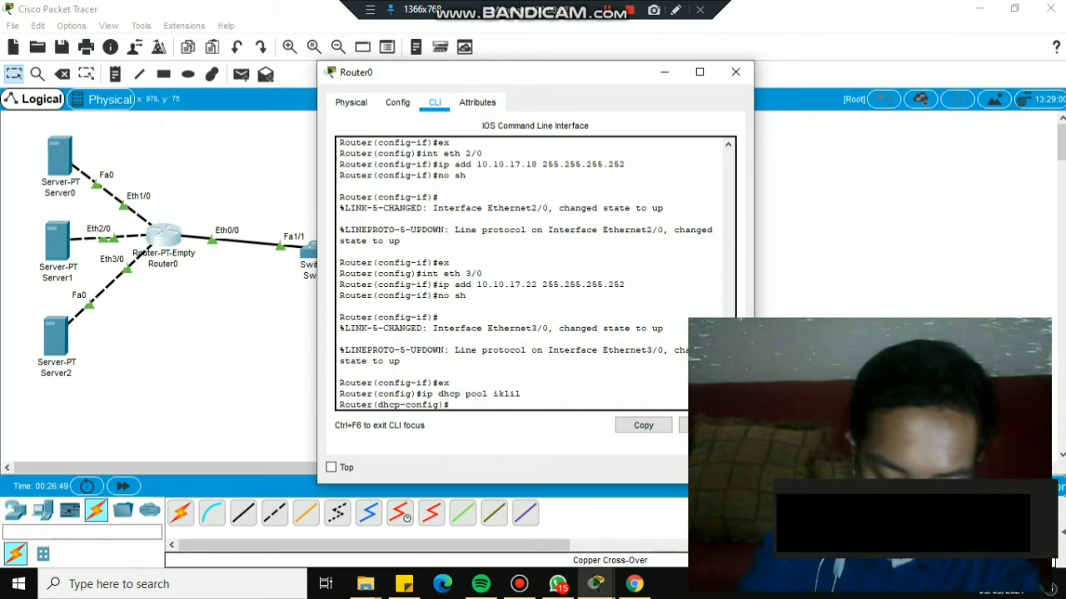
text(defa)
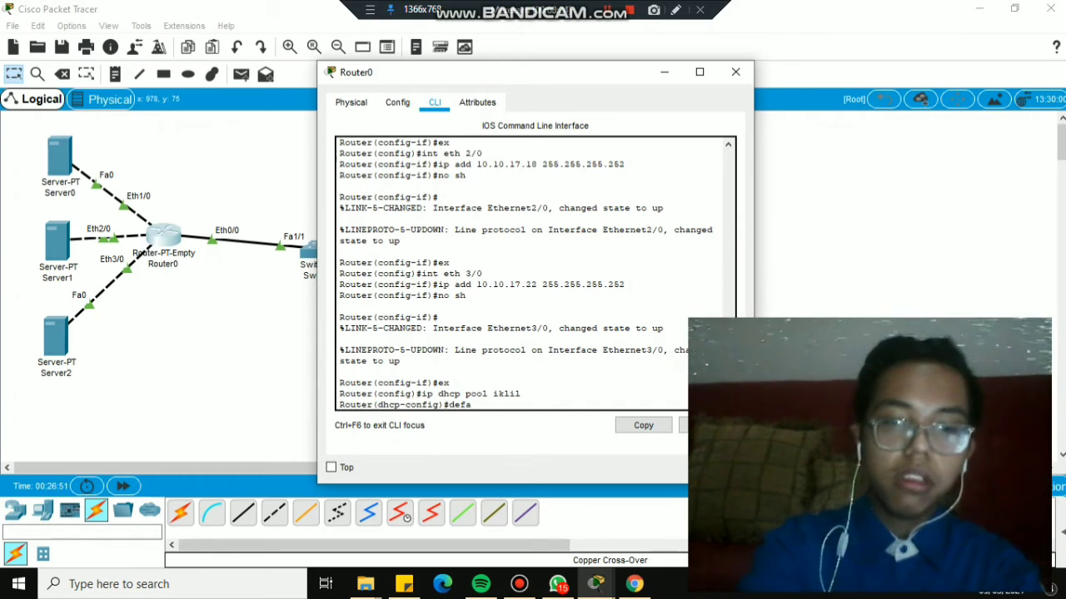
text(ult-)
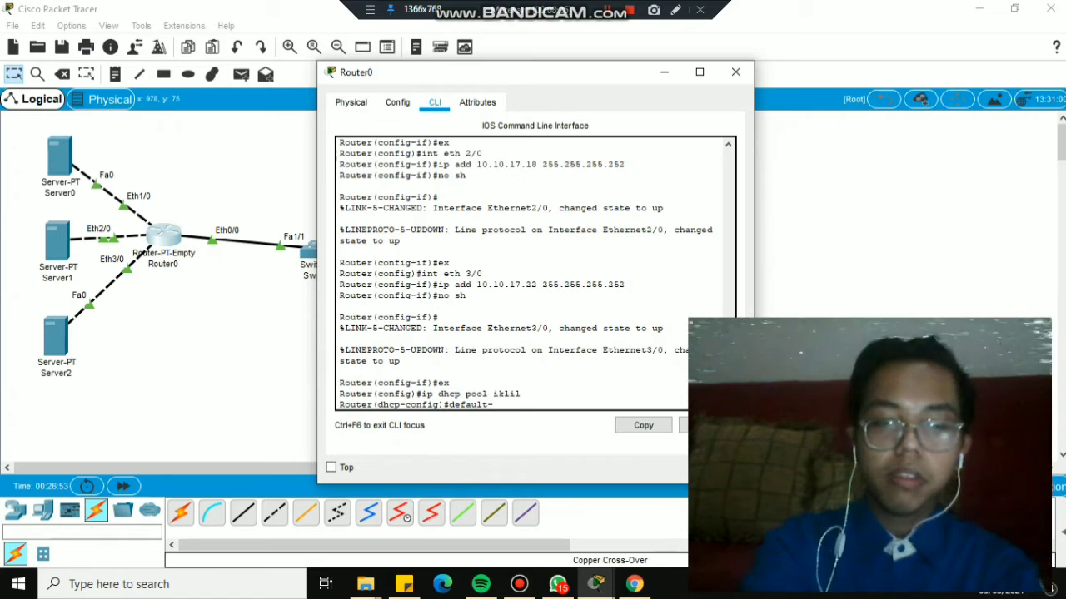
text(router )
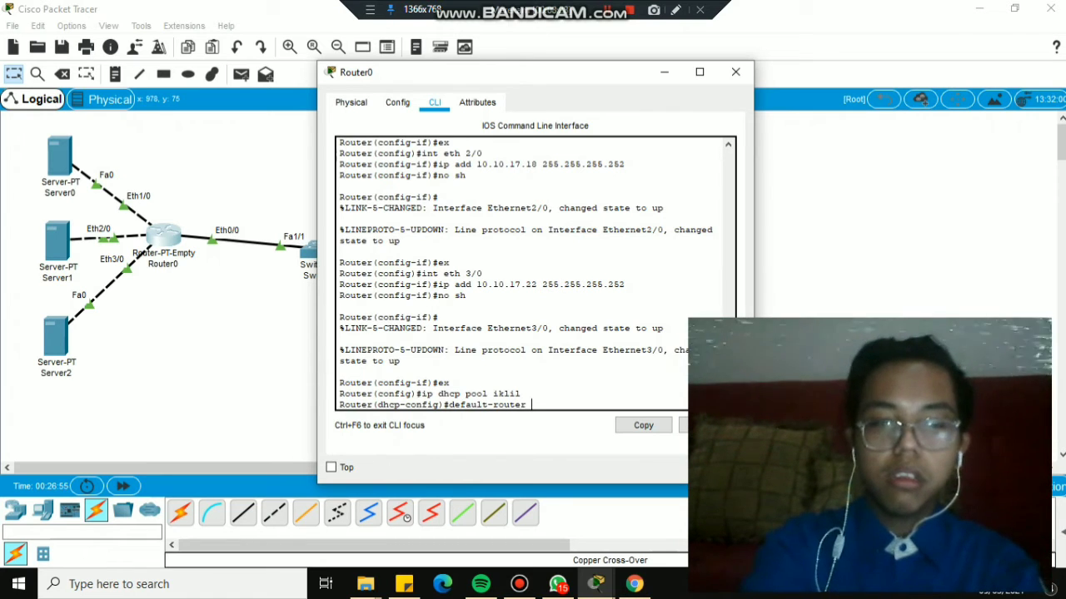
text(192)
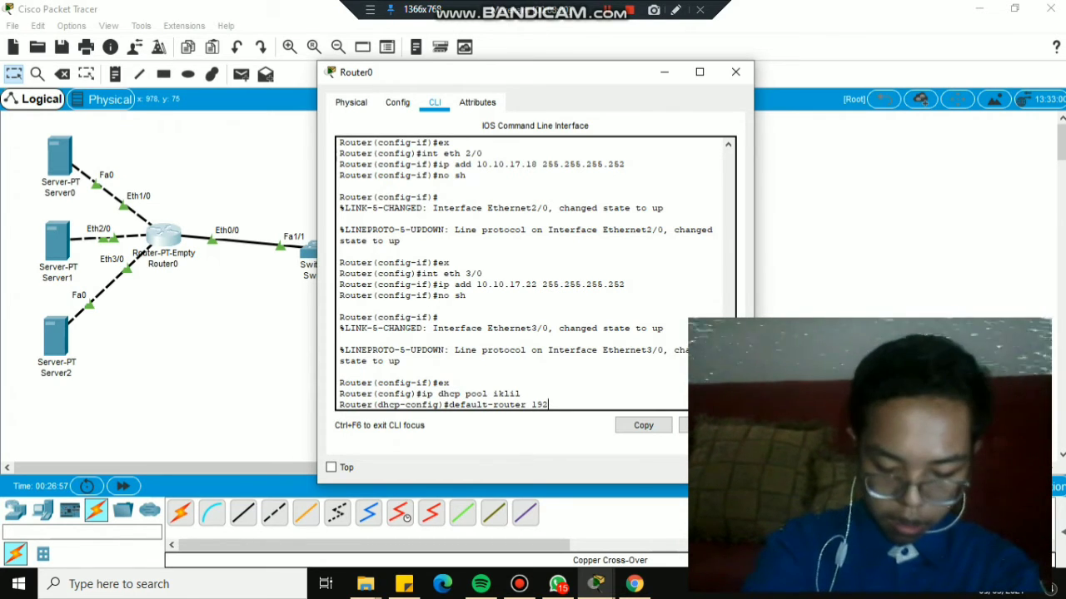
text(.168)
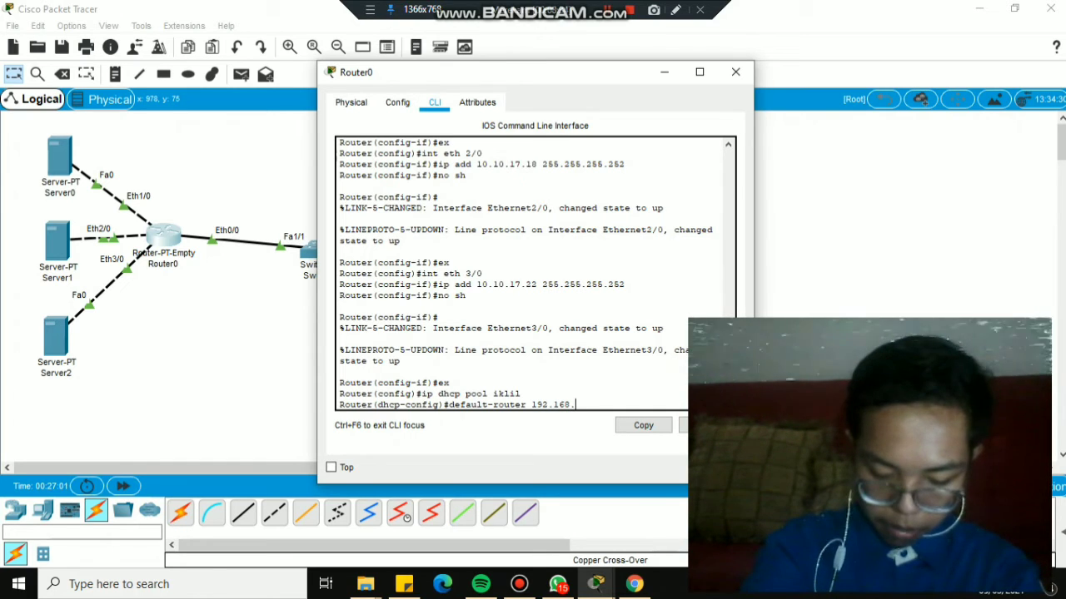
text(.17.26)
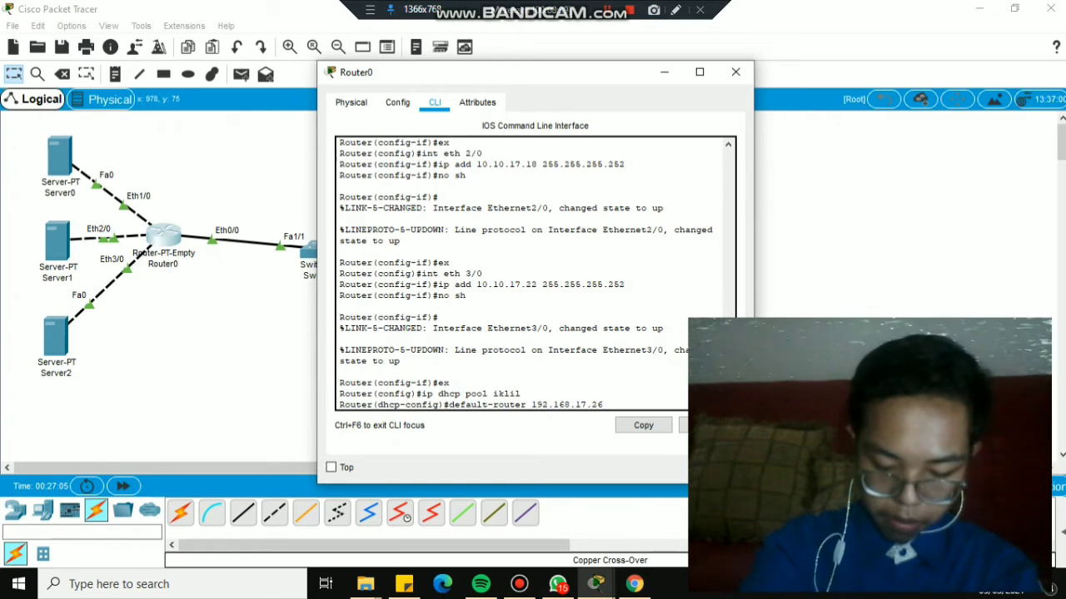
key(BackSpace)
key(BackSpace)
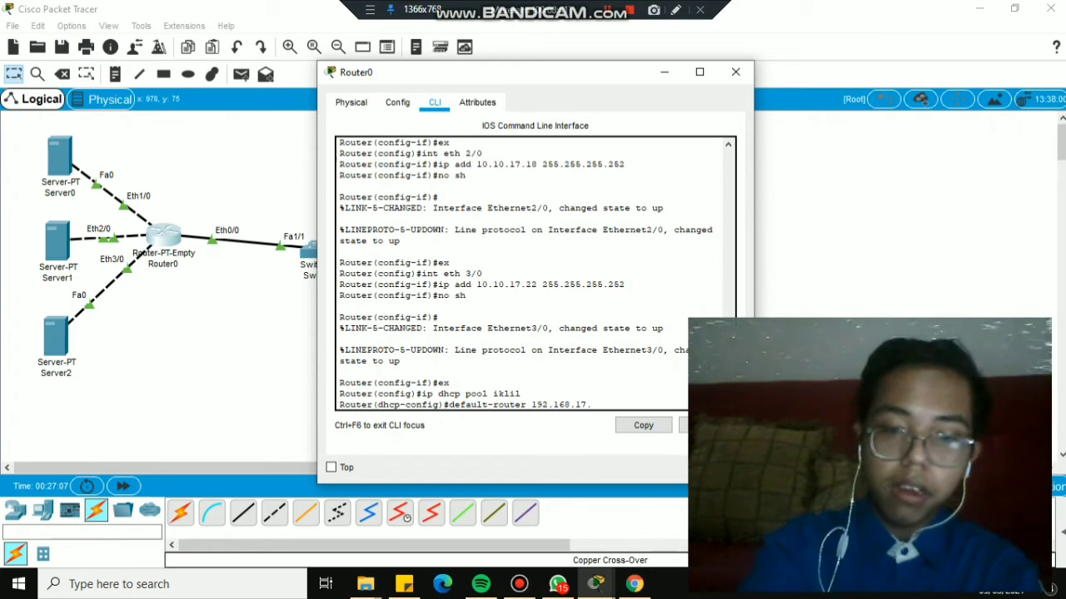
text(16)
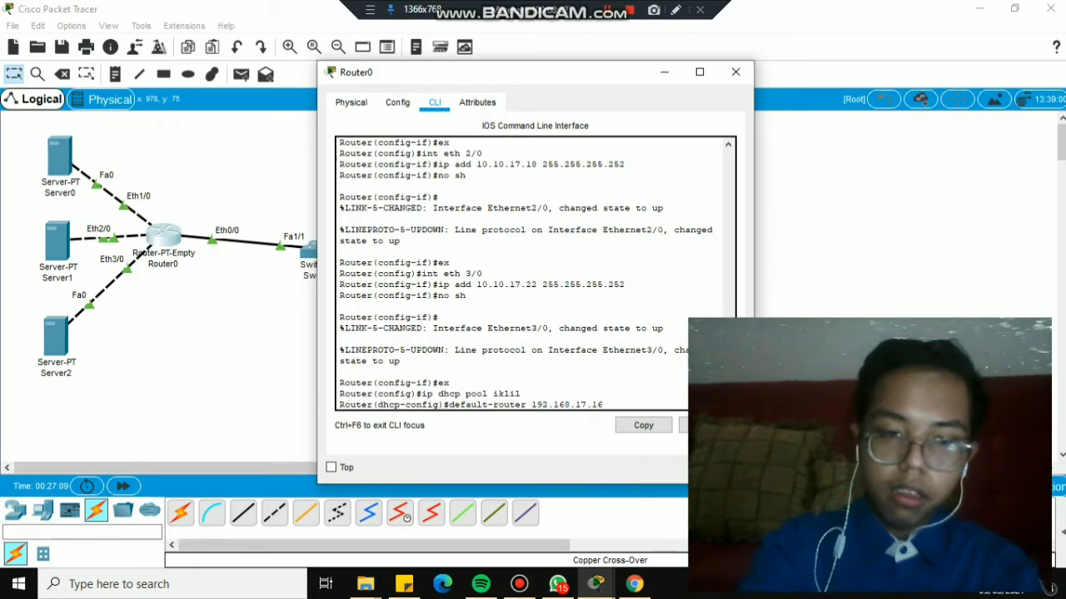
text( 2)
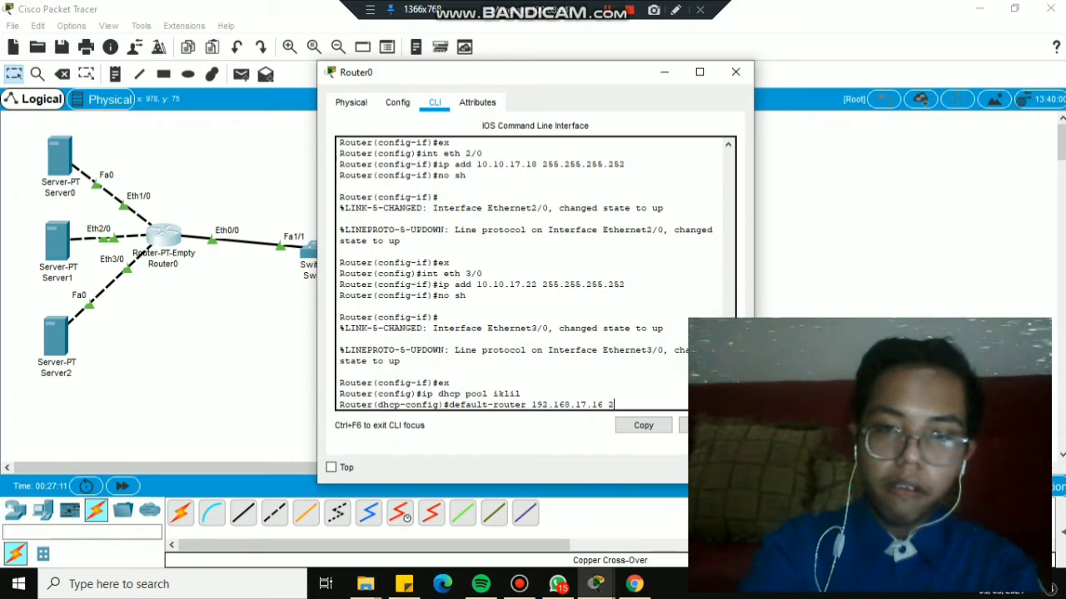
text(55.255.255.25)
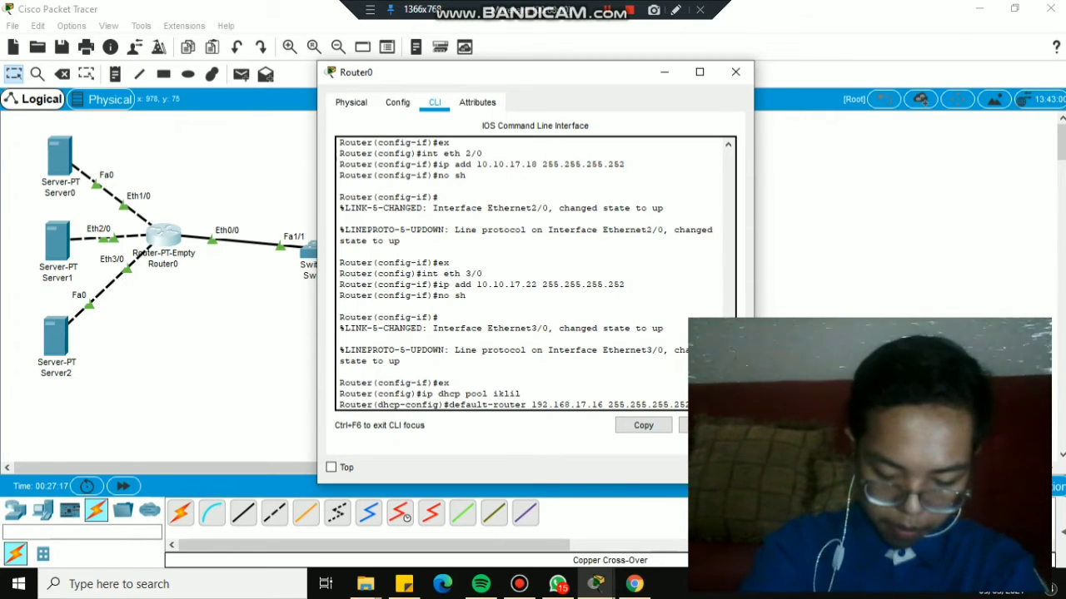
text(2)
key(Return)
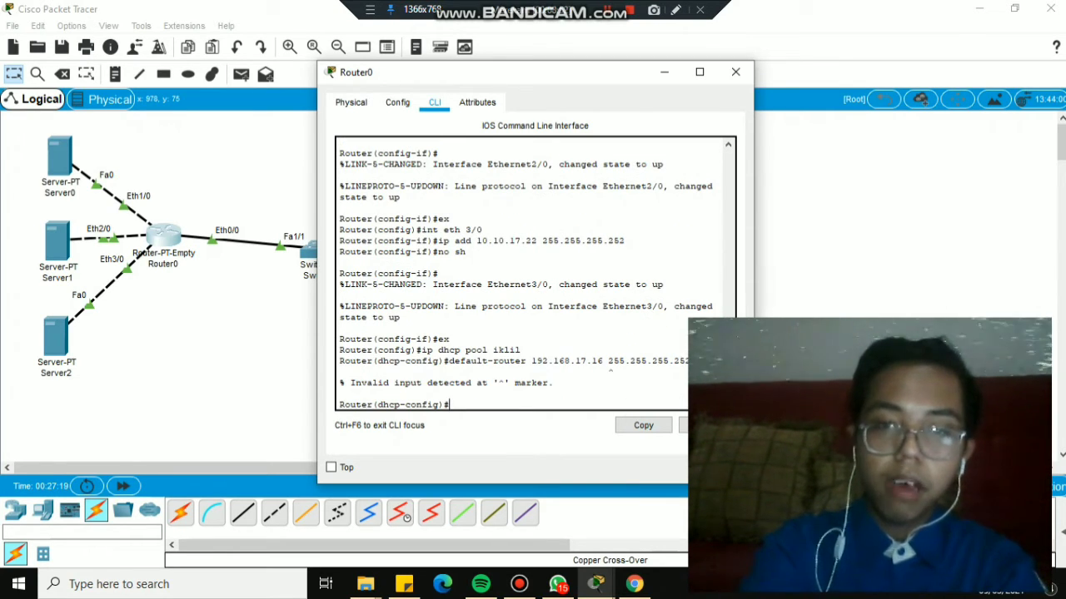
text(default-router 192.168.17.16)
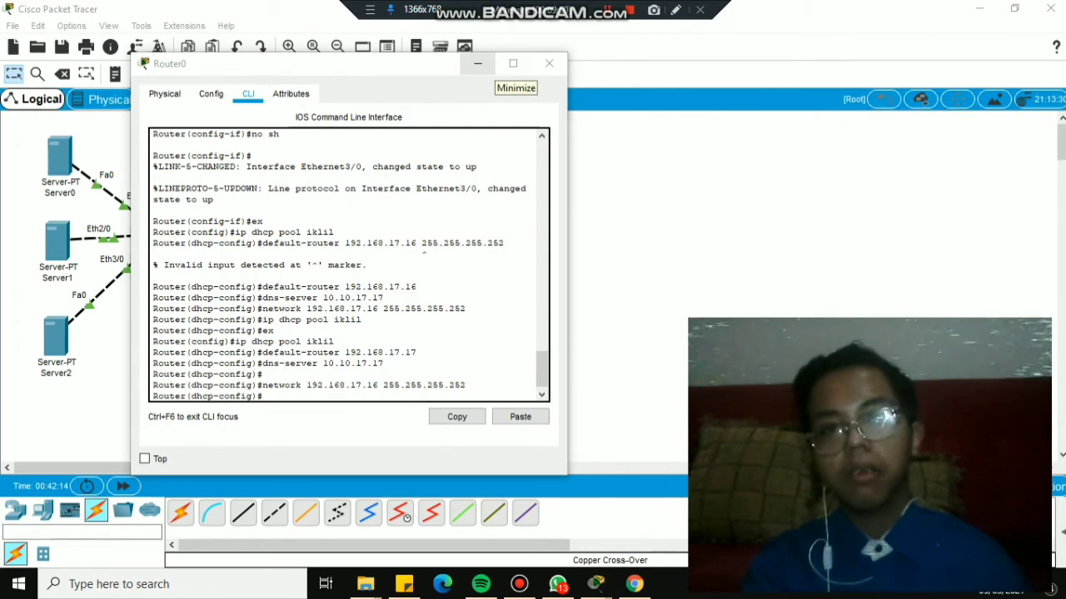
Switch PC0's IP Configuration to DHCP, obtaining 192.168.17.18/30 with gateway 192.168.17.17.
click(548, 63)
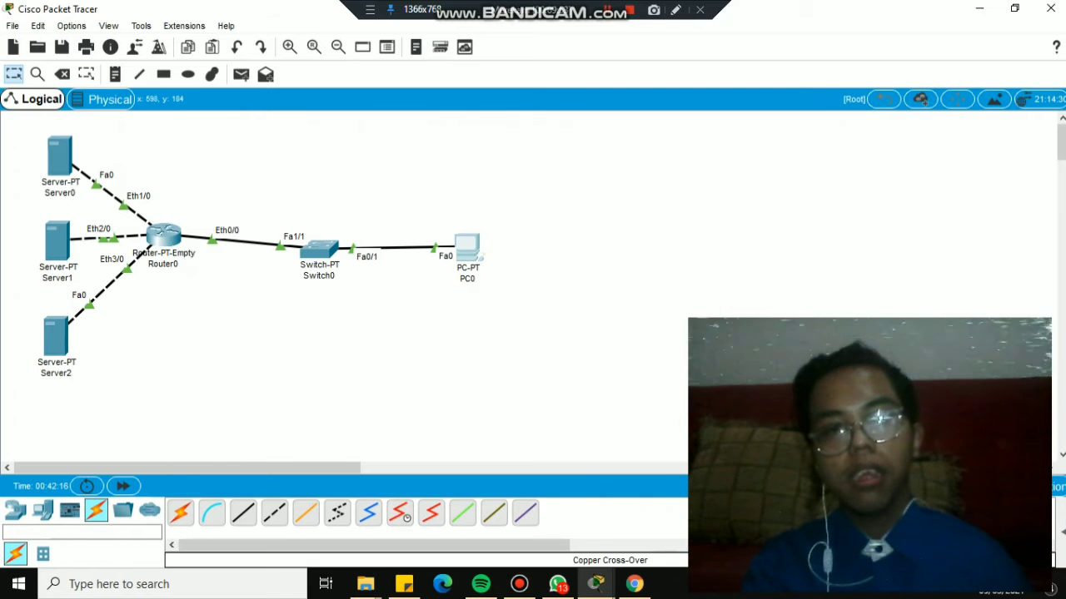
click(468, 248)
click(442, 101)
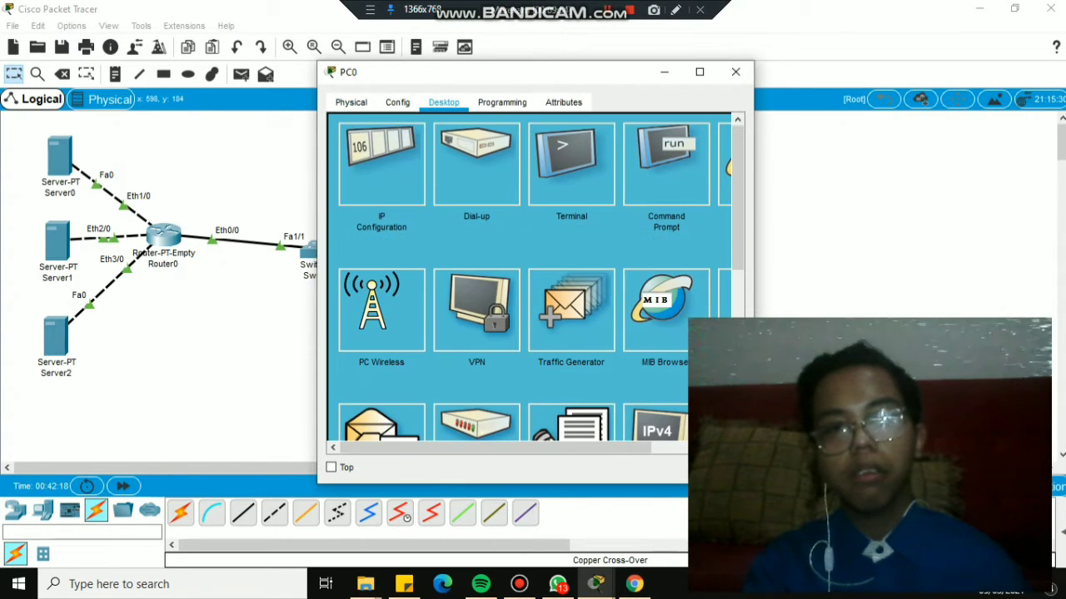
click(381, 165)
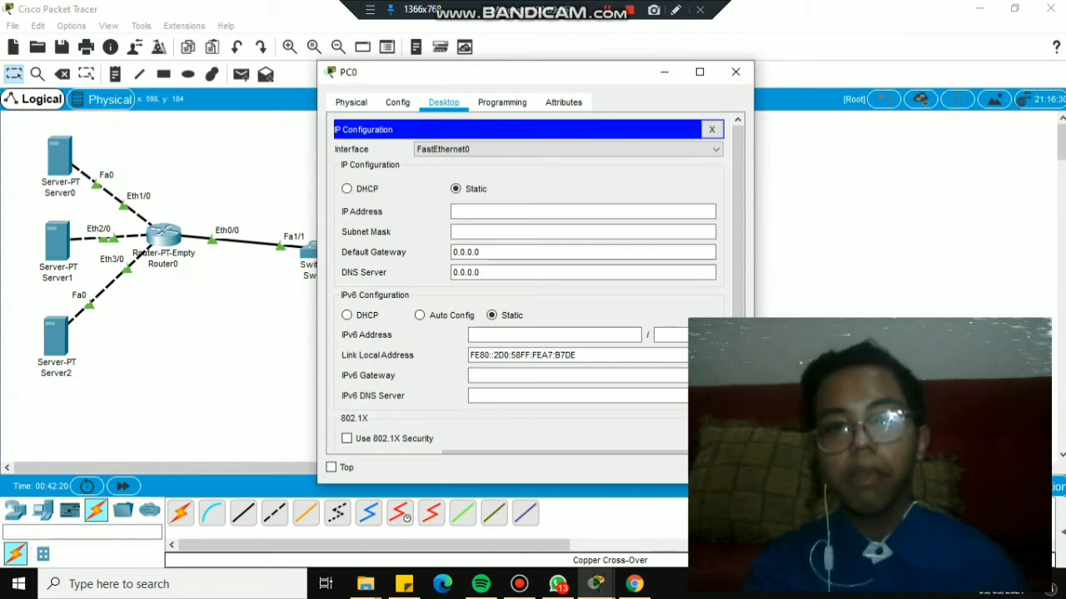
click(347, 188)
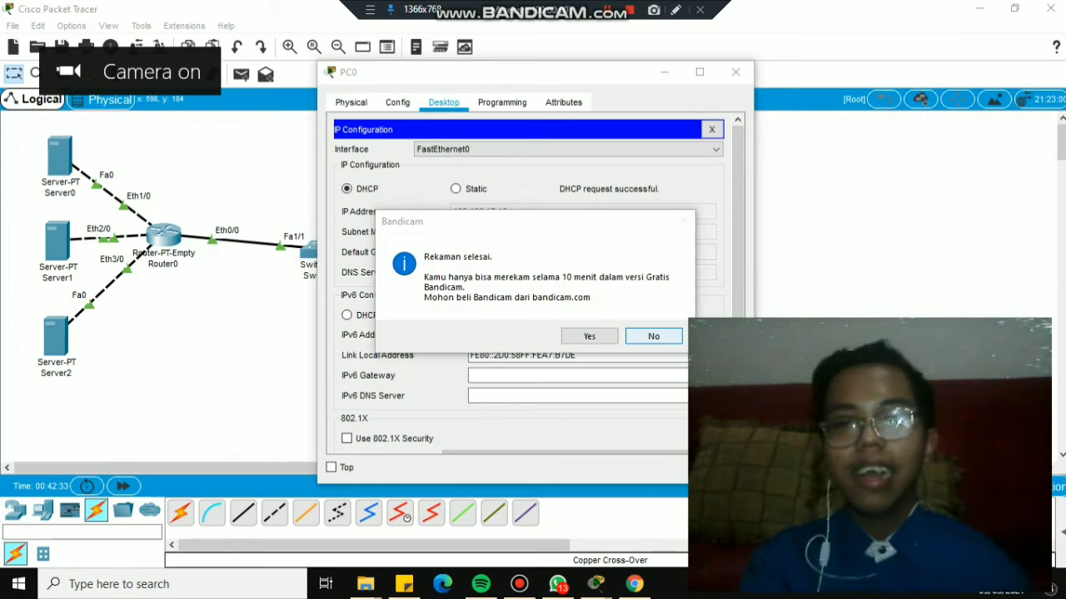
key(Return)
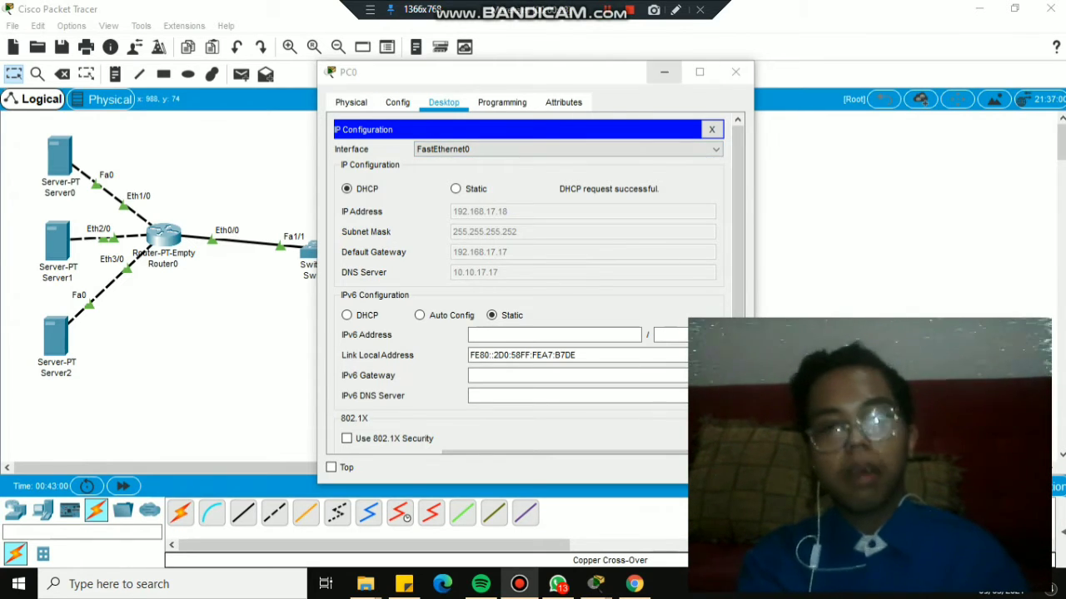
click(735, 72)
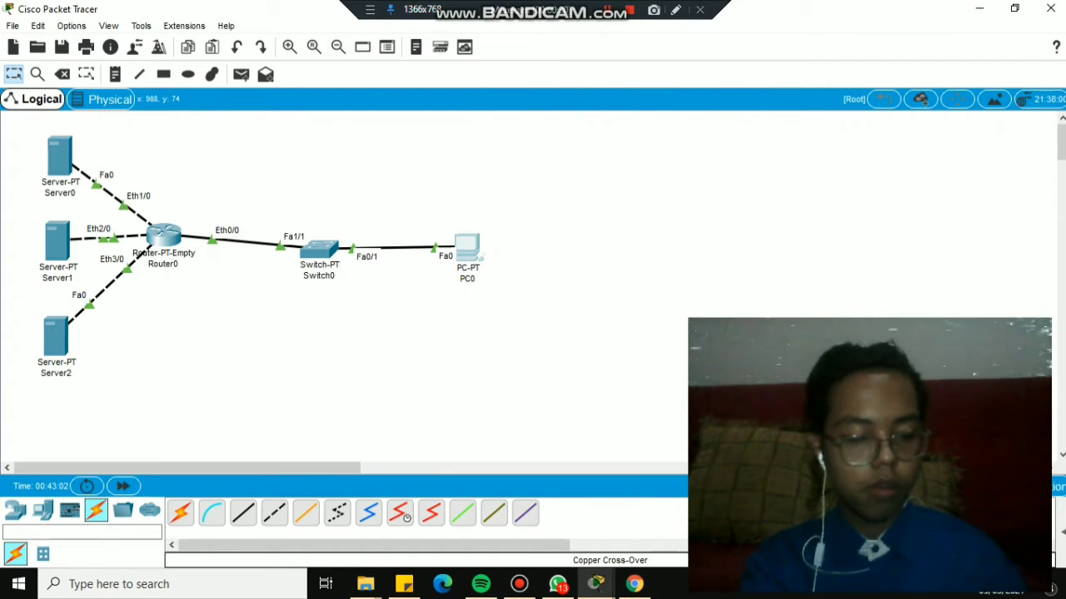
Open Server0 and paste the red login page HTML into index.html.
scroll(241, 250, right, 3)
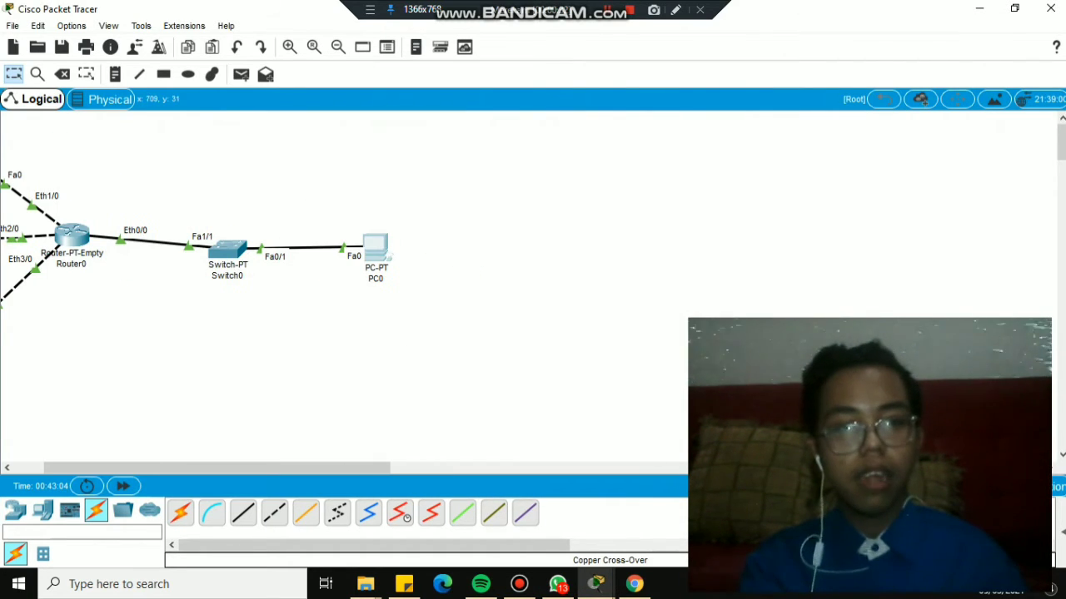
scroll(242, 250, left, 3)
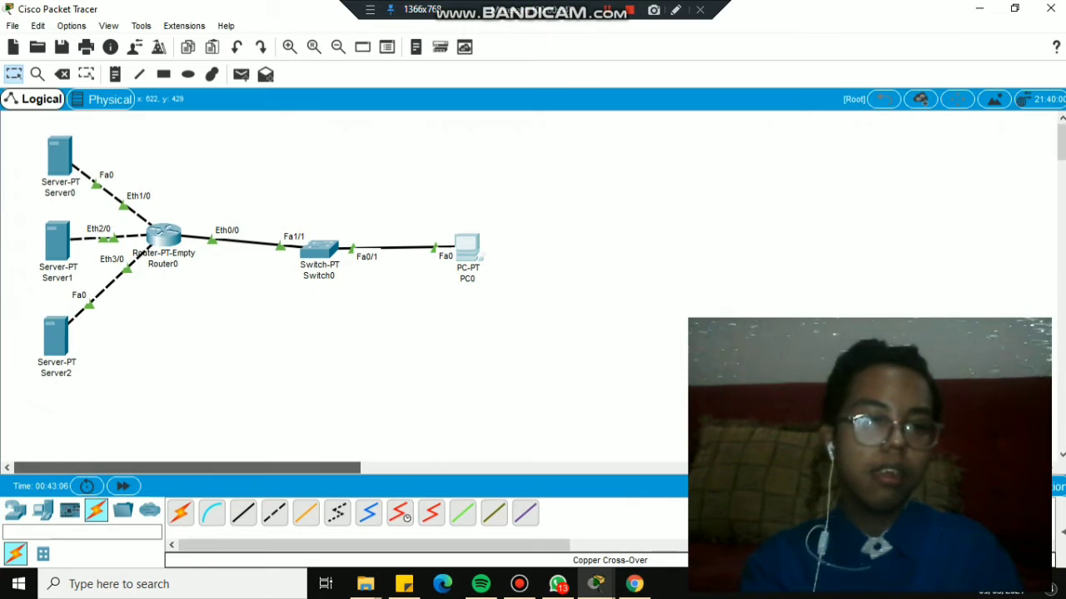
click(59, 154)
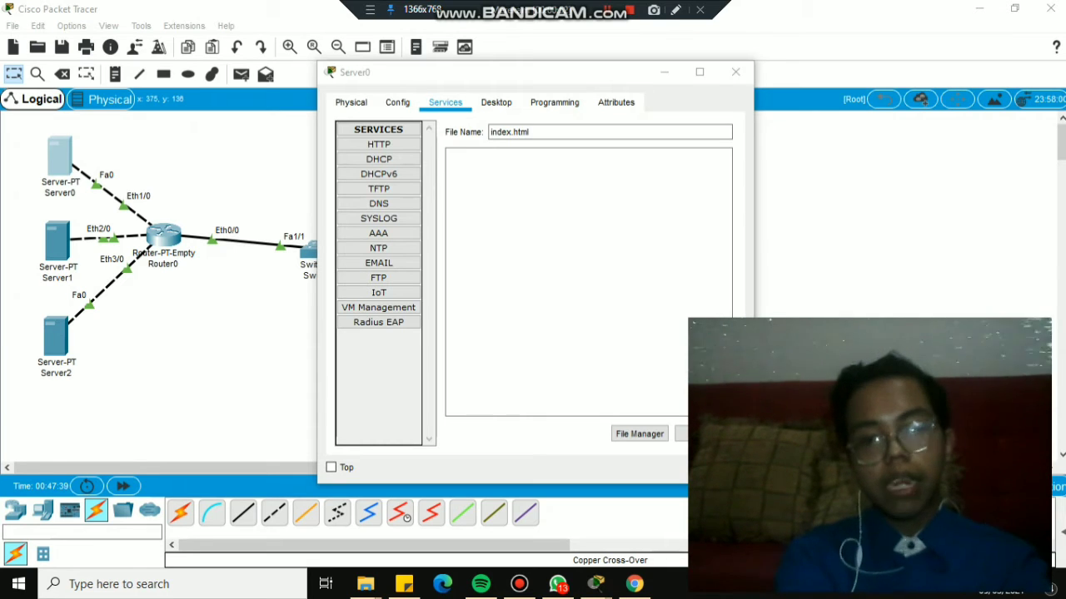
key(alt+Tab)
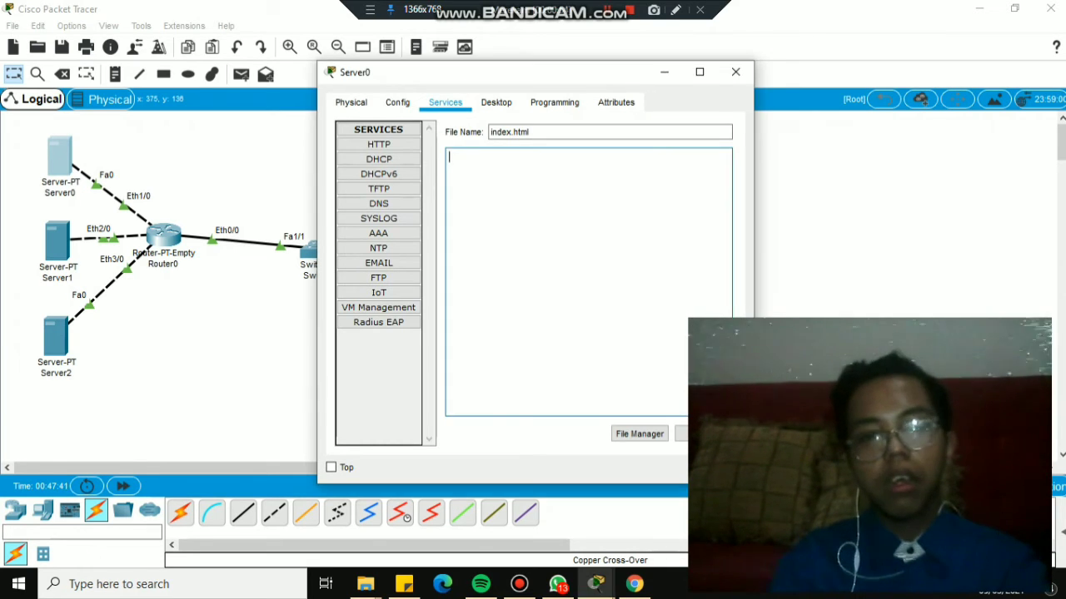
key(ctrl+v)
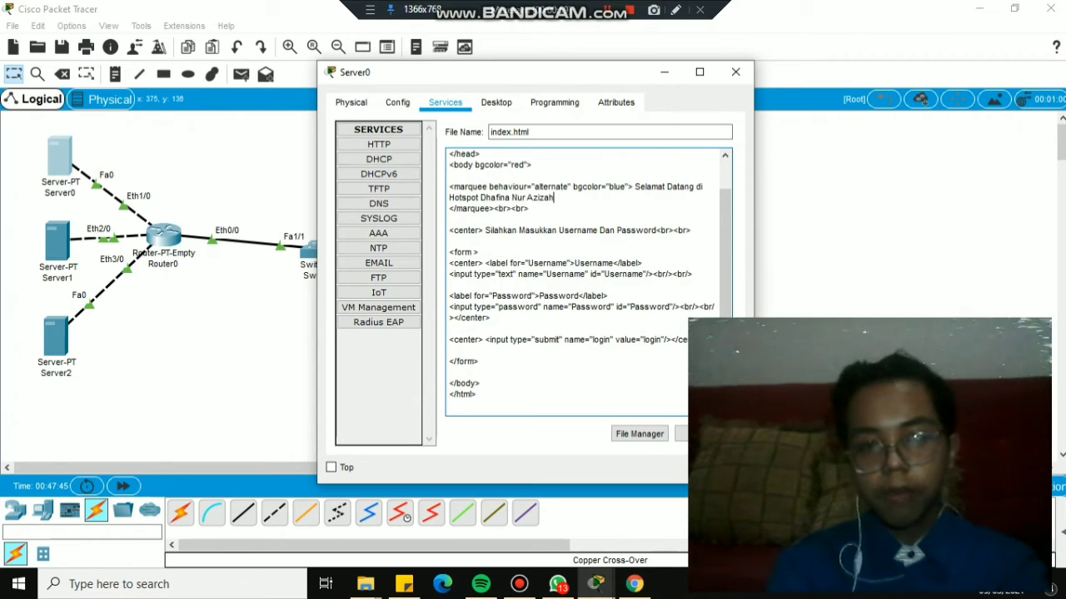
Replace the welcome marquee's old name with the new hotspot owner's full name.
key(BackSpace)
key(BackSpace)
key(BackSpace)
key(BackSpace)
key(BackSpace)
key(BackSpace)
key(BackSpace)
key(BackSpace)
key(BackSpace)
key(BackSpace)
key(BackSpace)
key(BackSpace)
key(BackSpace)
key(BackSpace)
key(BackSpace)
key(BackSpace)
key(BackSpace)
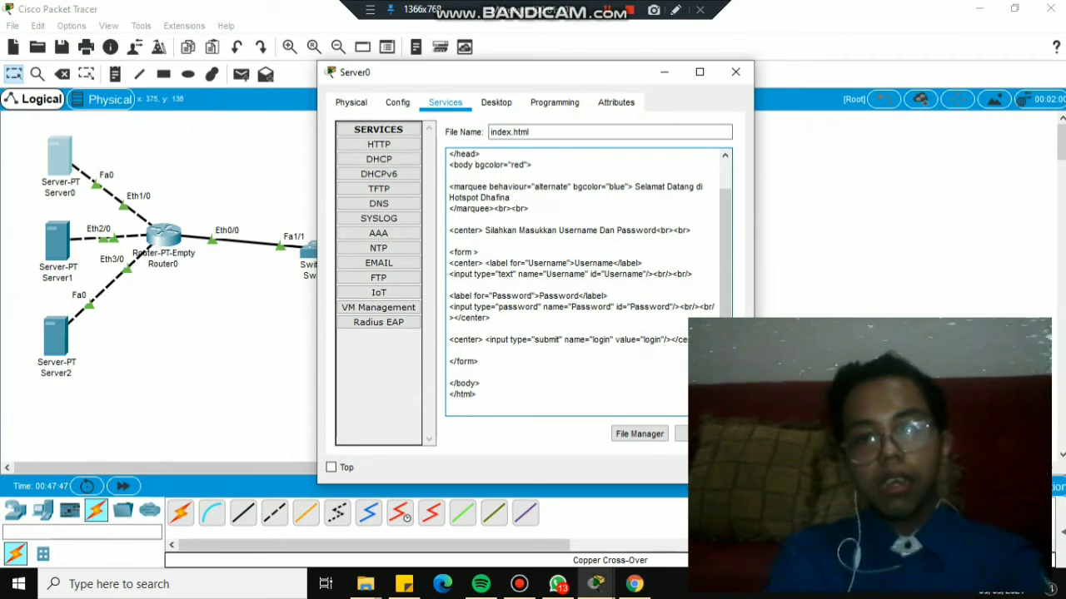
key(Caps_Lock)
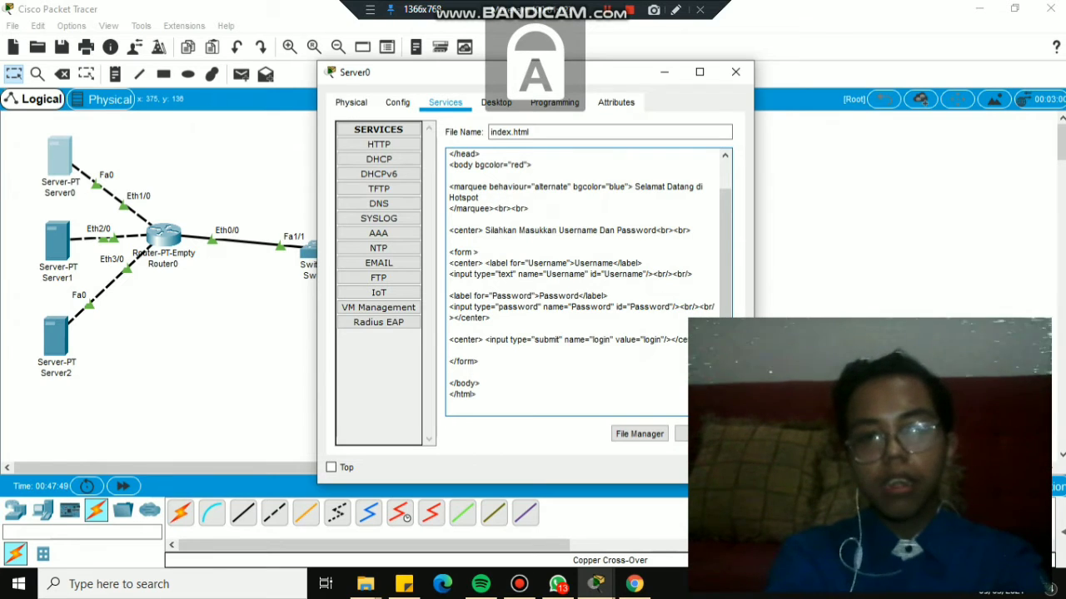
key(Caps_Lock)
key(Caps_Lock)
key(Caps_Lock)
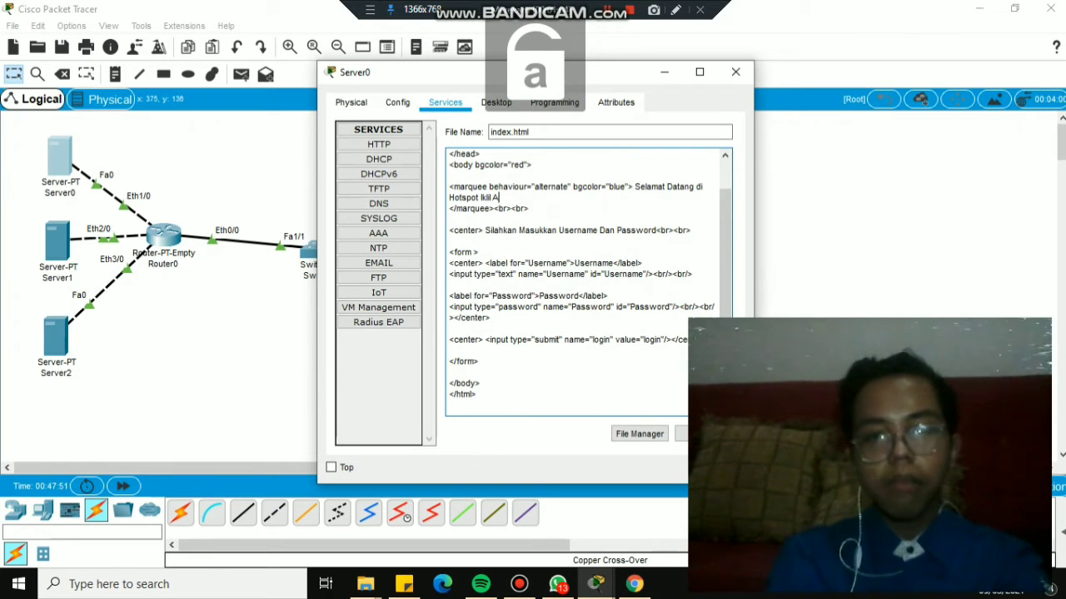
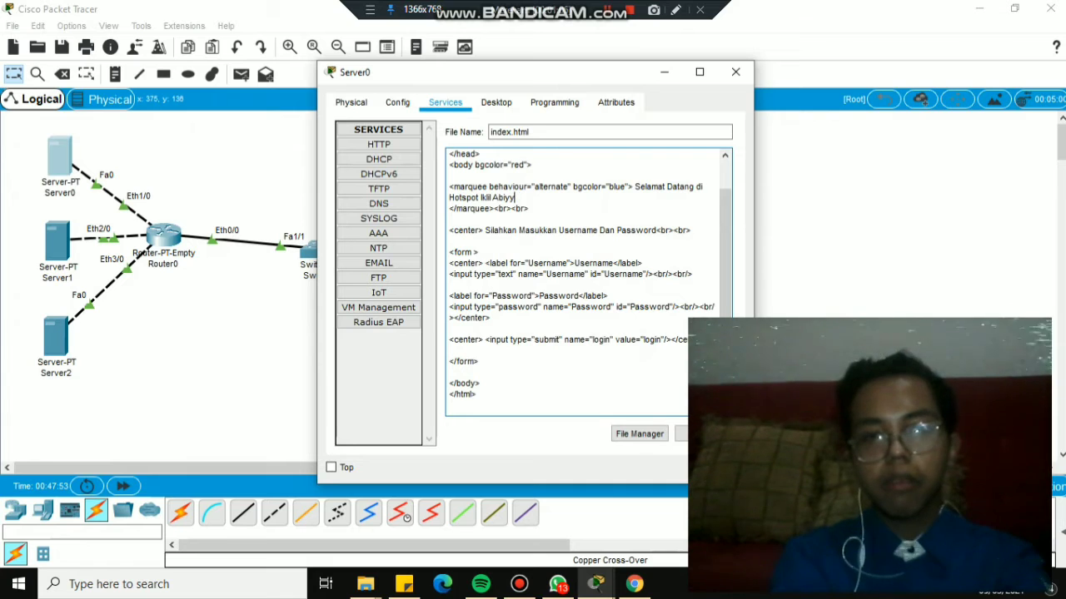
key(Caps_Lock)
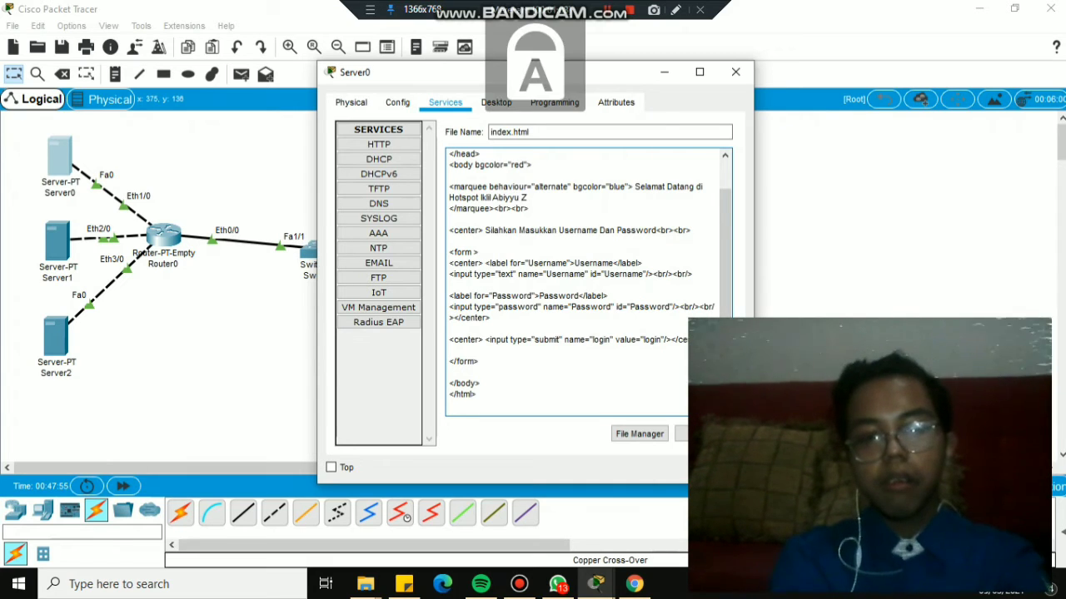
key(Caps_Lock)
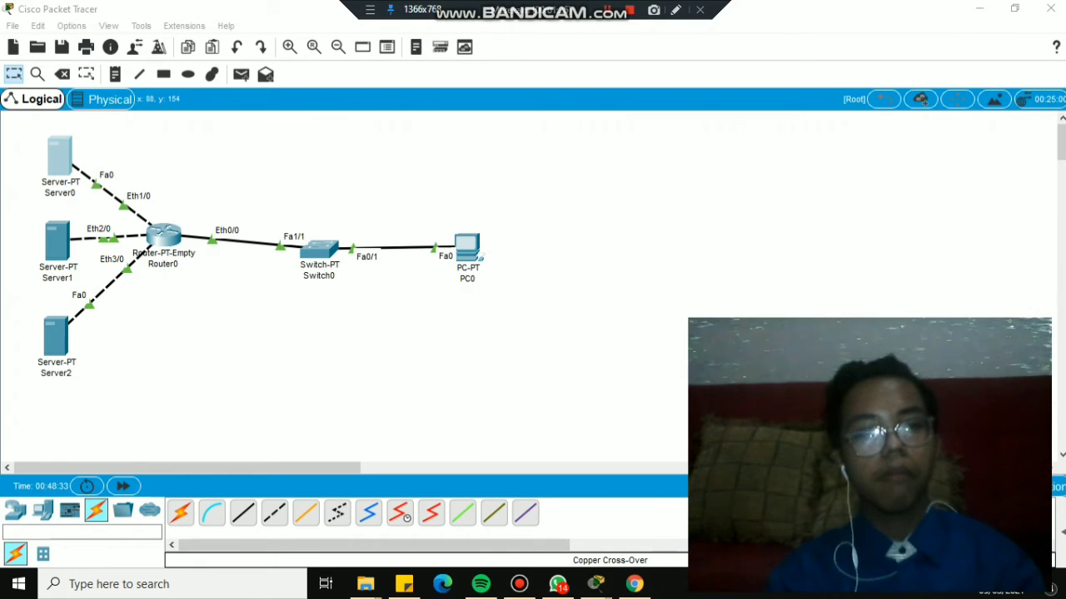
In Server1's HTTP service, replace all of index.html's content with the pasted red login page.
click(56, 243)
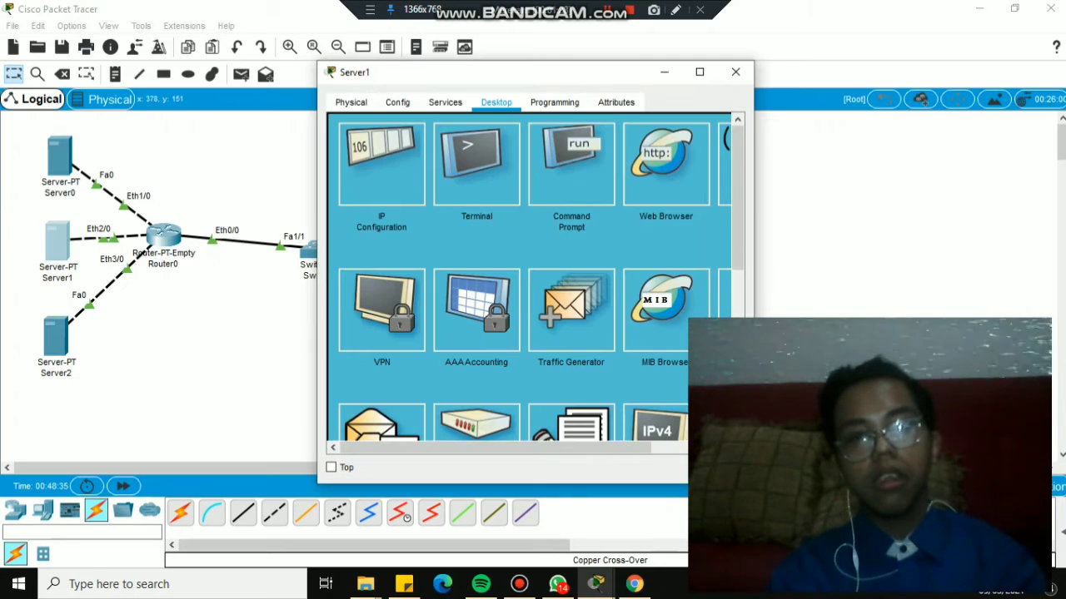
click(444, 102)
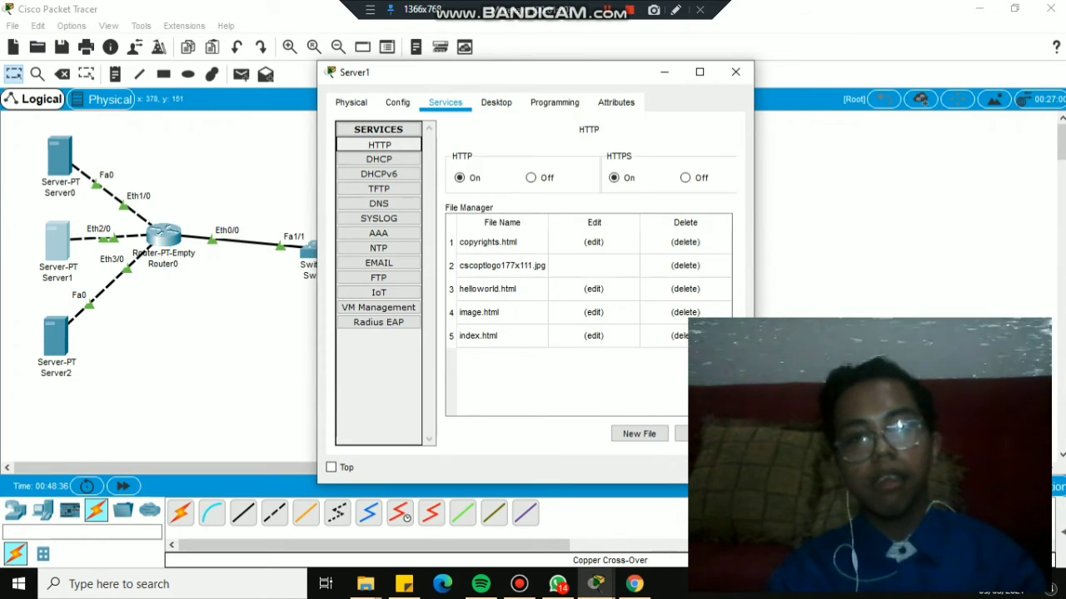
click(593, 335)
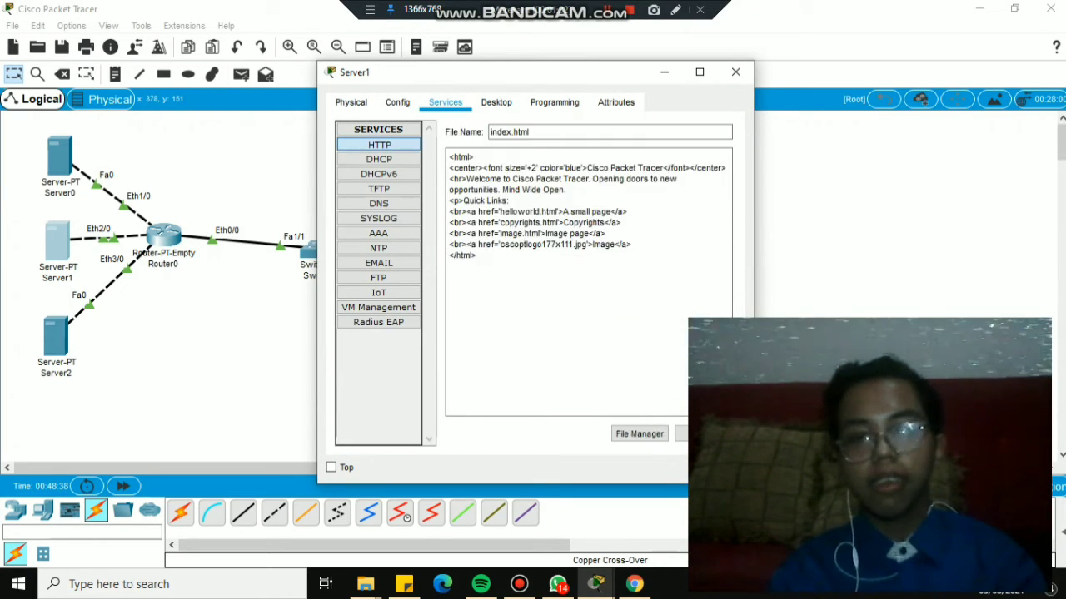
click(477, 255)
key(ctrl+a)
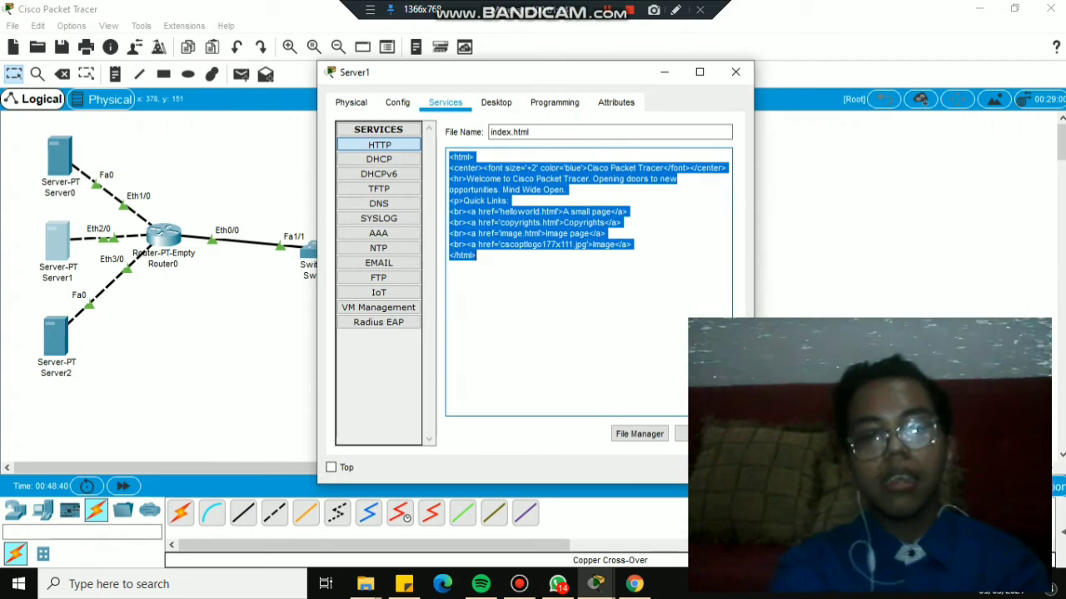
key(Delete)
key(ctrl+v)
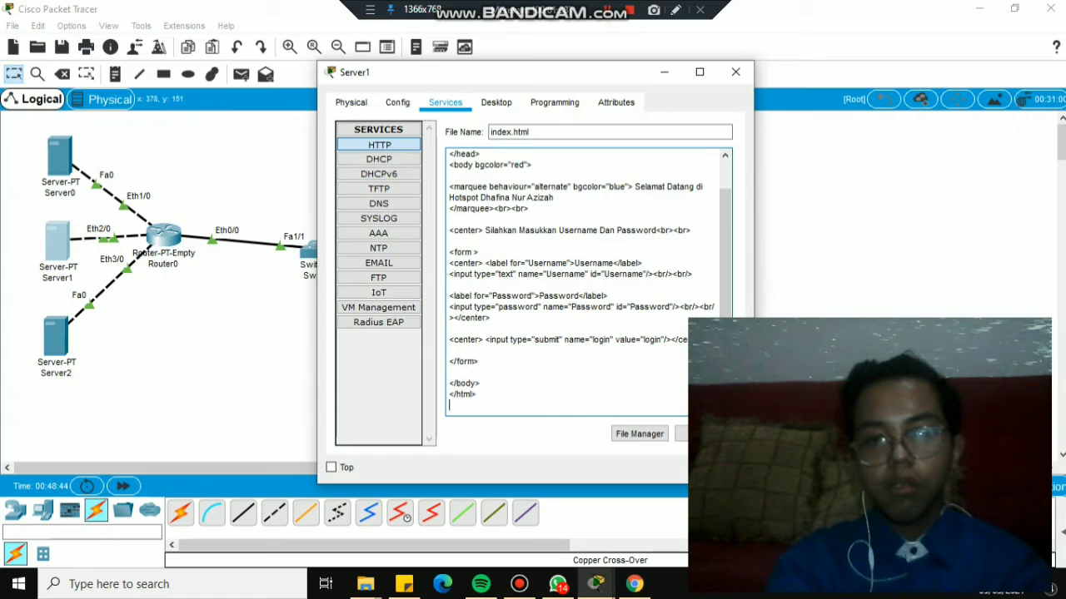
Put the new owner's full name in the welcome marquee and return to the file list.
key(BackSpace)
key(BackSpace)
key(BackSpace)
key(BackSpace)
key(BackSpace)
key(BackSpace)
key(BackSpace)
key(BackSpace)
key(BackSpace)
key(BackSpace)
key(BackSpace)
key(BackSpace)
key(BackSpace)
key(BackSpace)
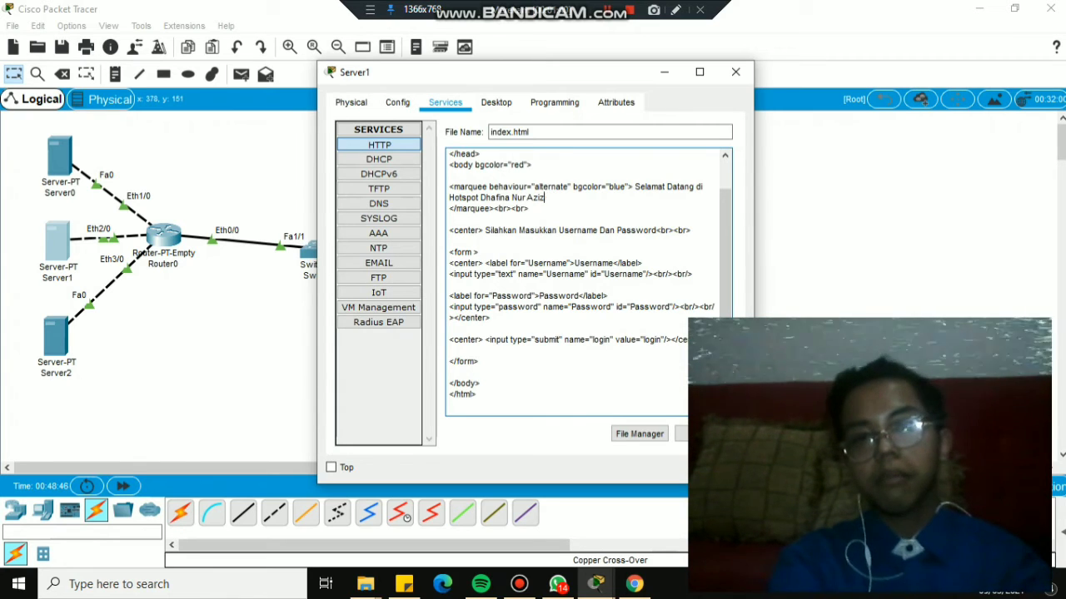
key(BackSpace)
key(BackSpace)
key(BackSpace)
key(BackSpace)
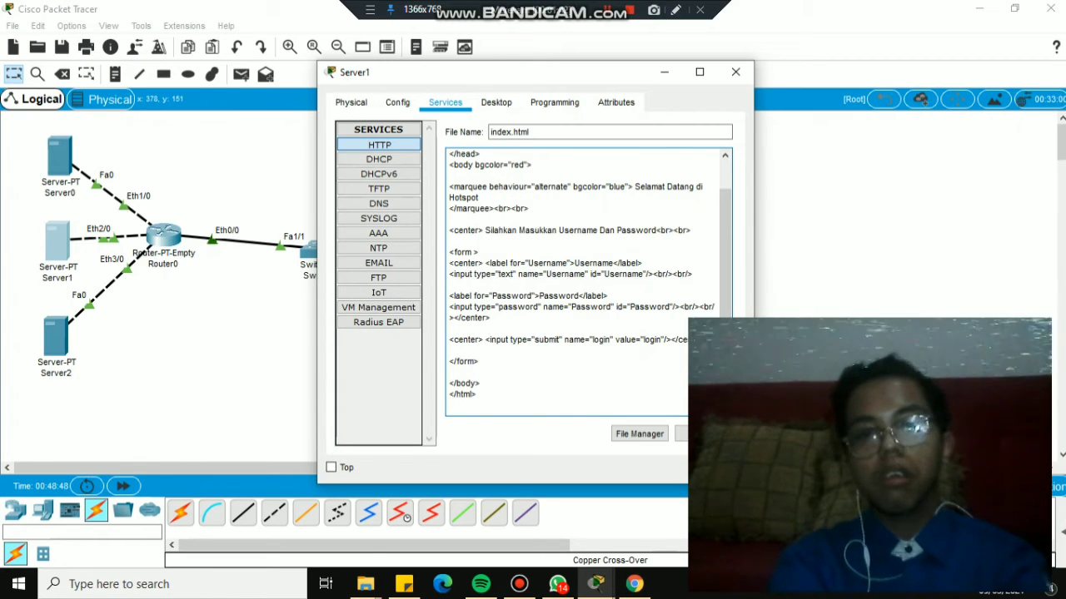
key(Caps_Lock)
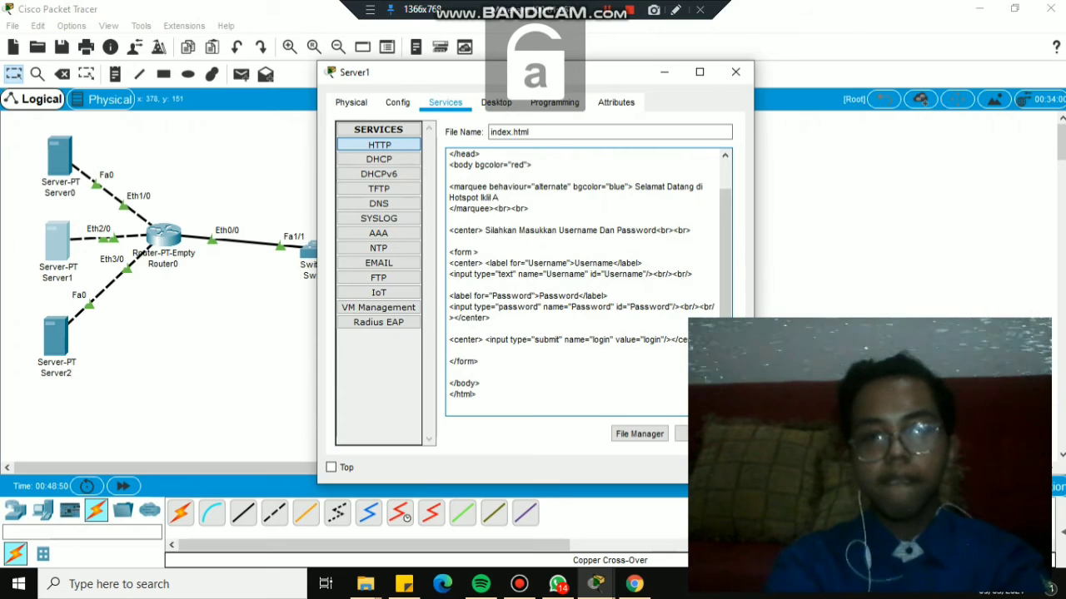
key(Caps_Lock)
key(Caps_Lock)
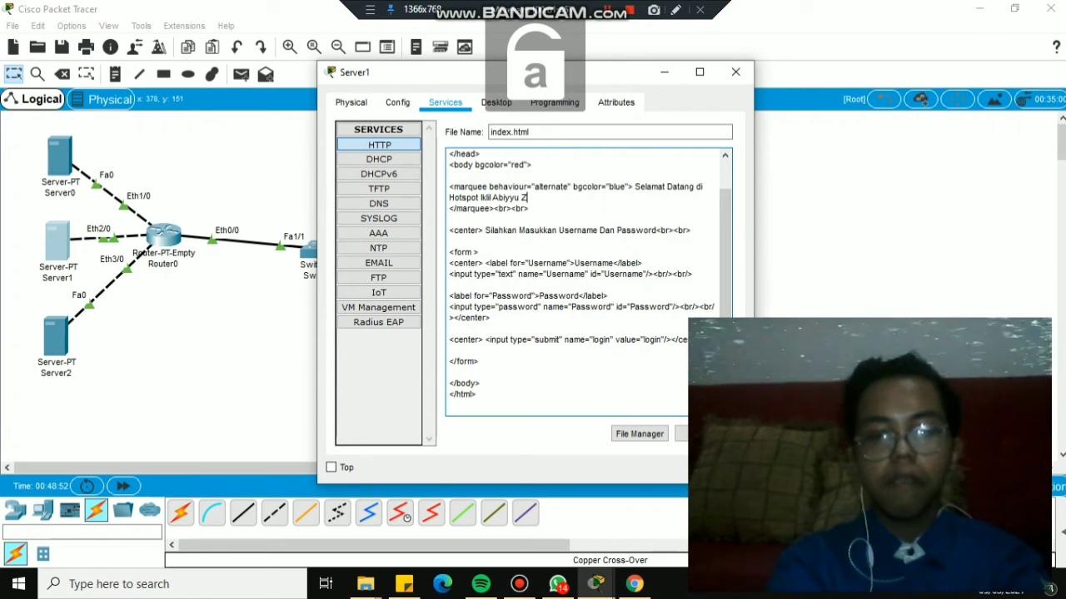
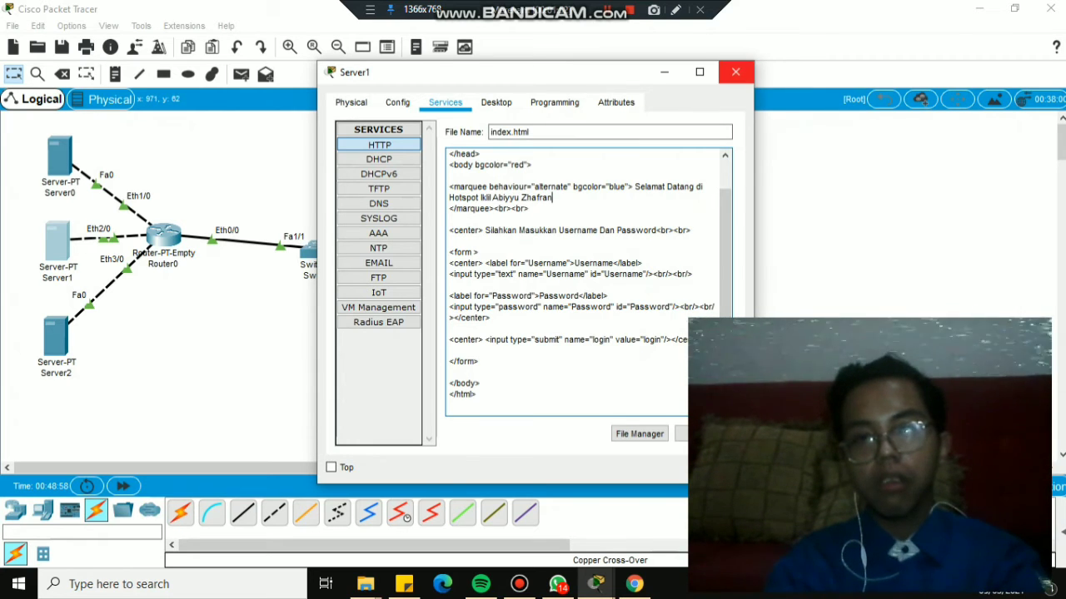
click(735, 72)
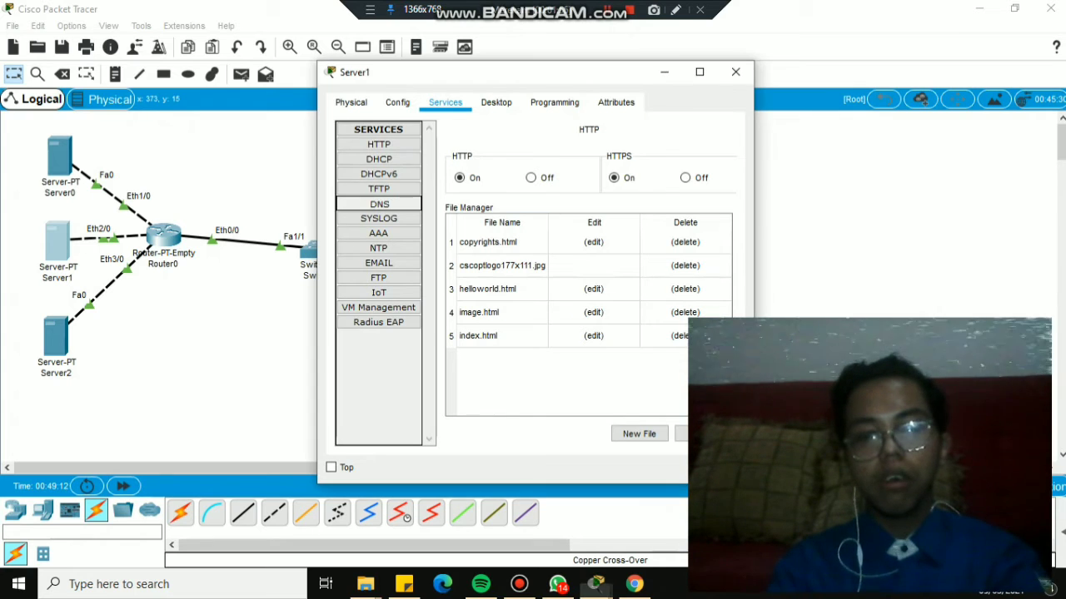
click(379, 204)
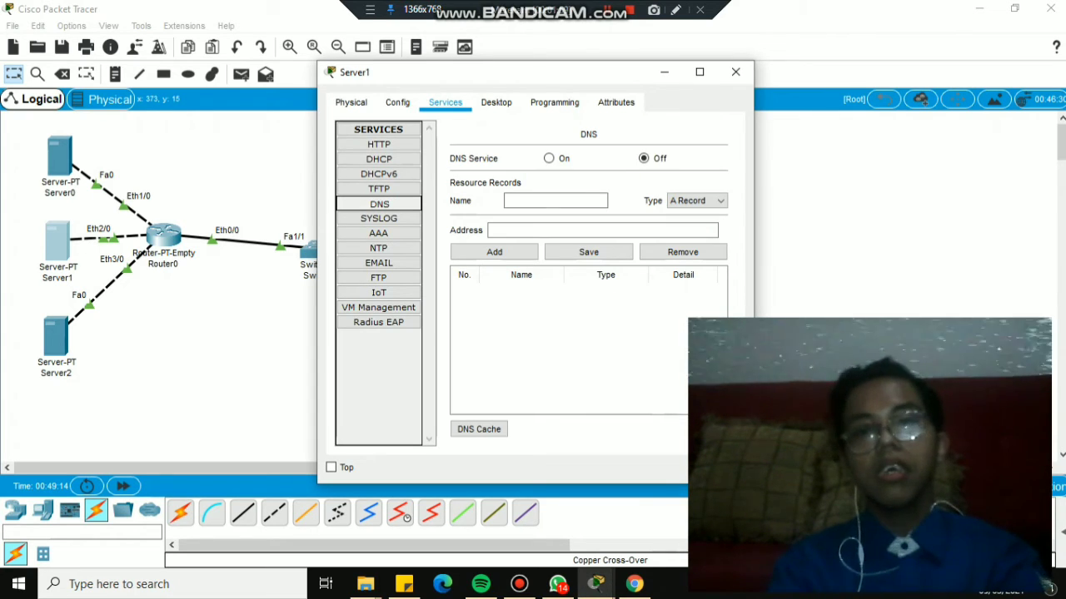
click(555, 201)
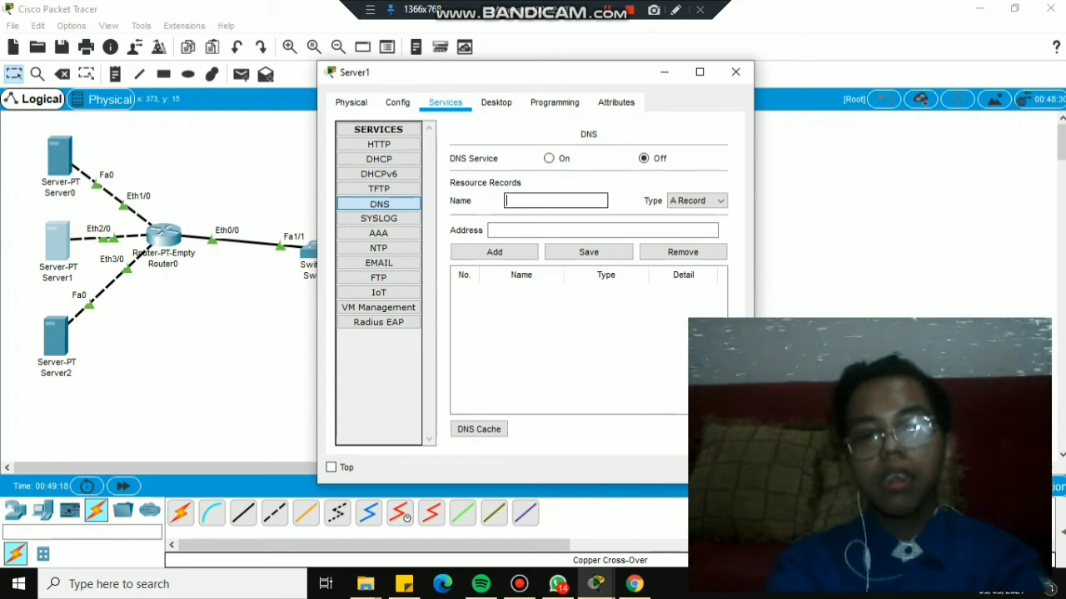
text(www.)
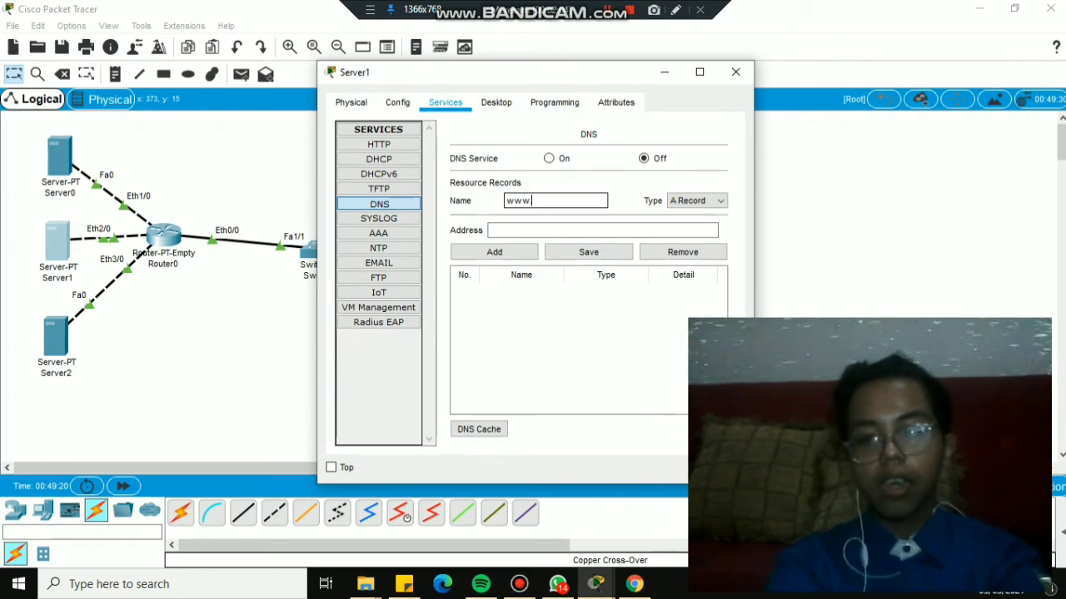
text(ikll)
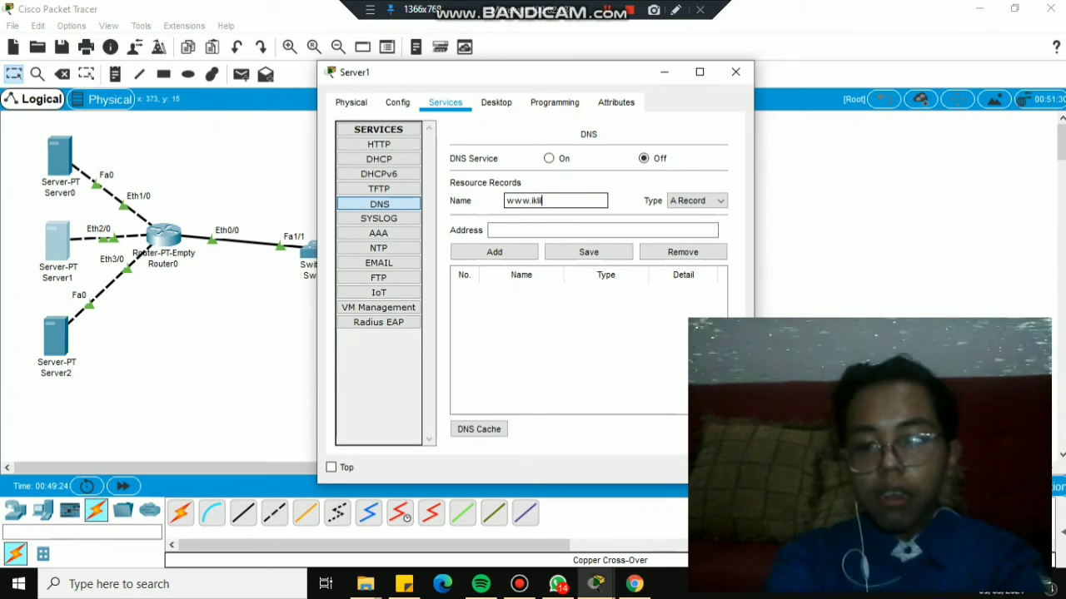
text(.com)
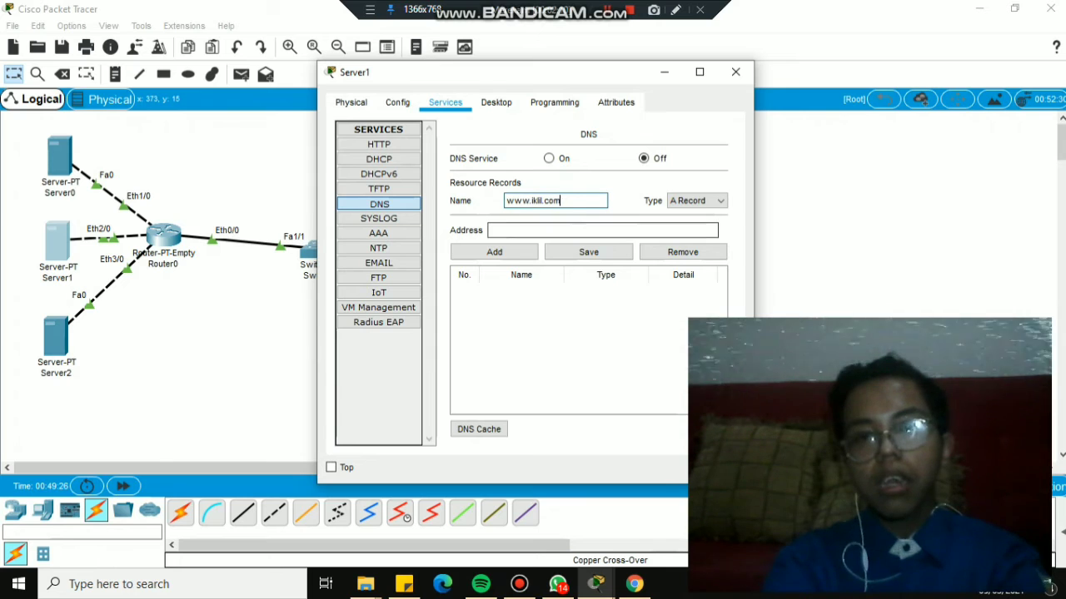
click(492, 230)
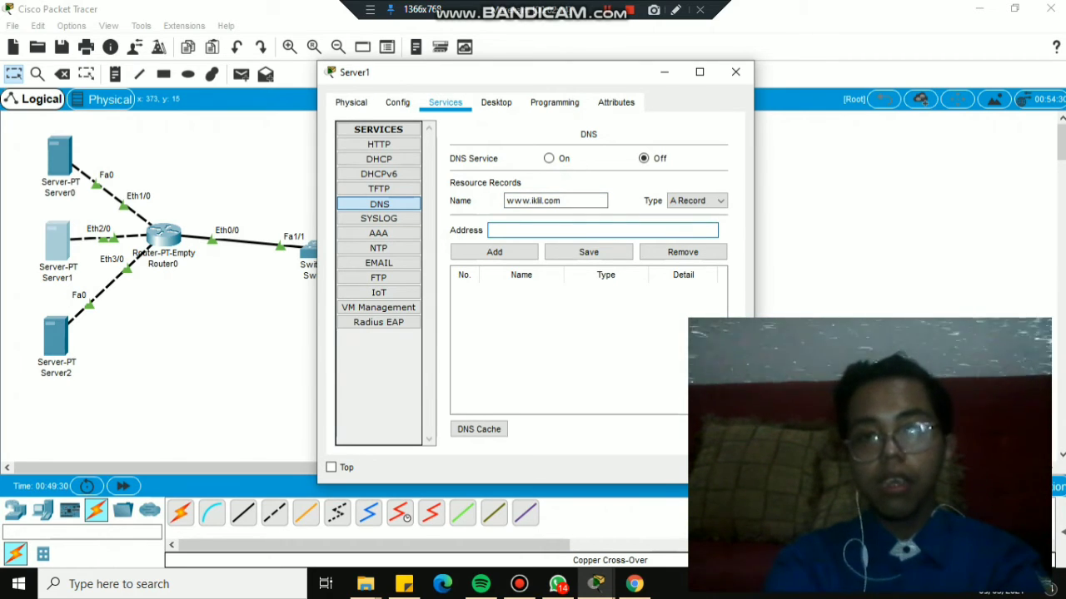
click(607, 10)
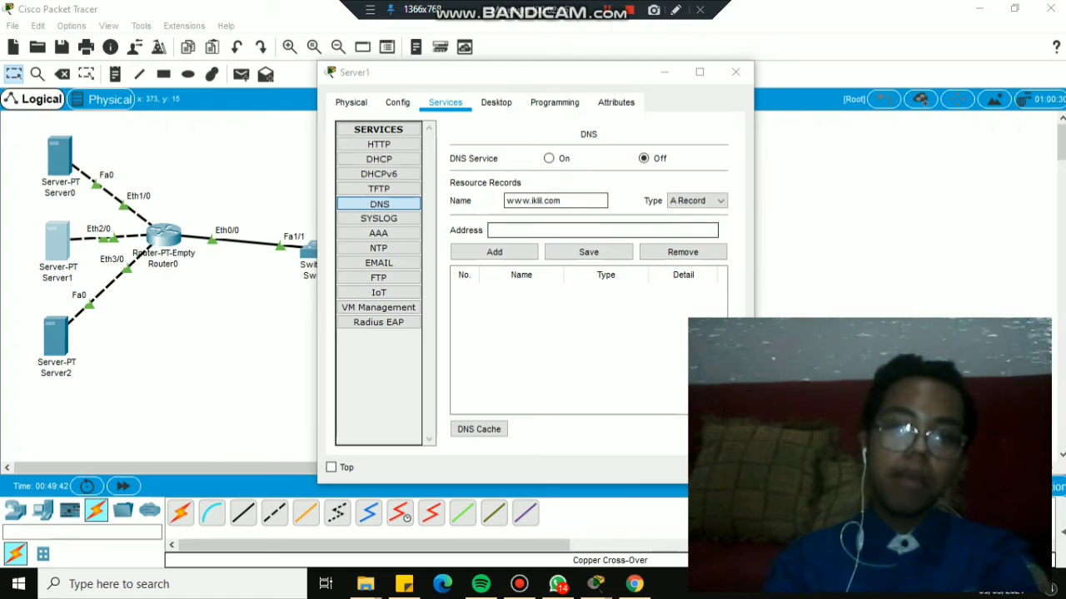
click(596, 584)
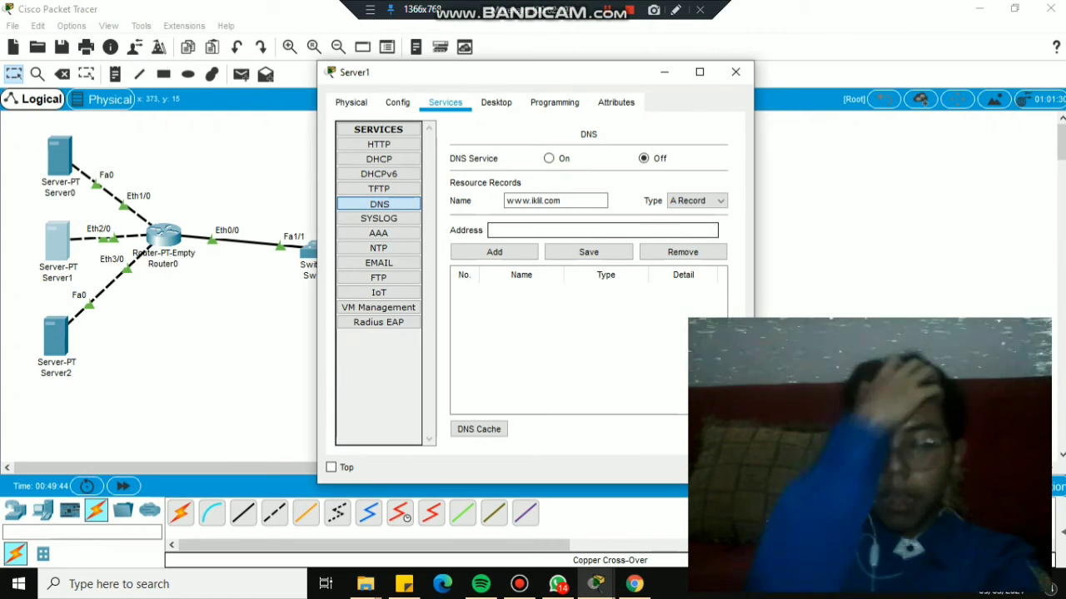
text(192)
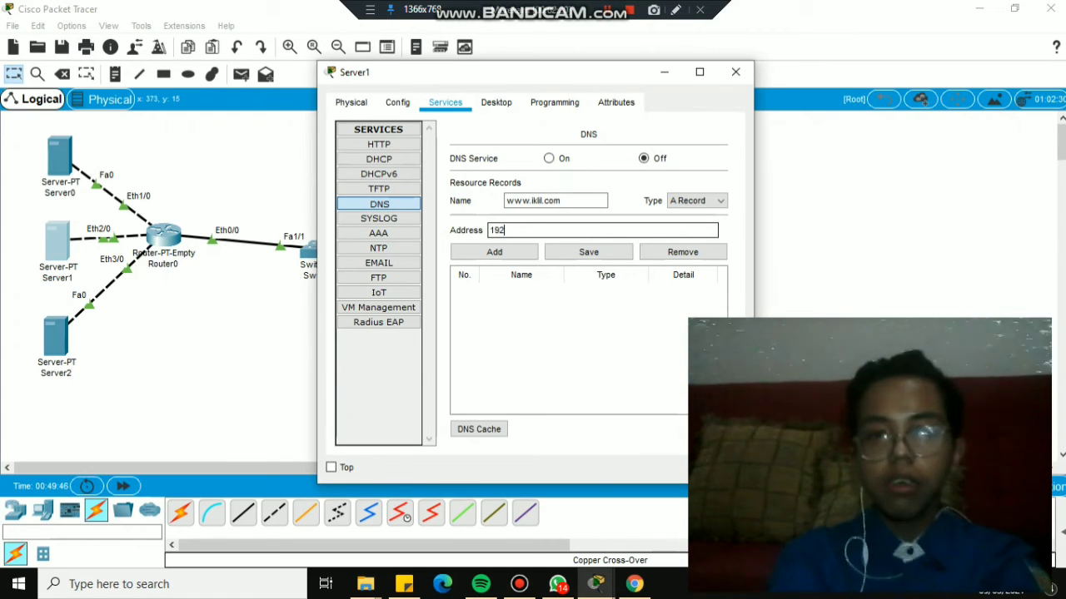
text(.168)
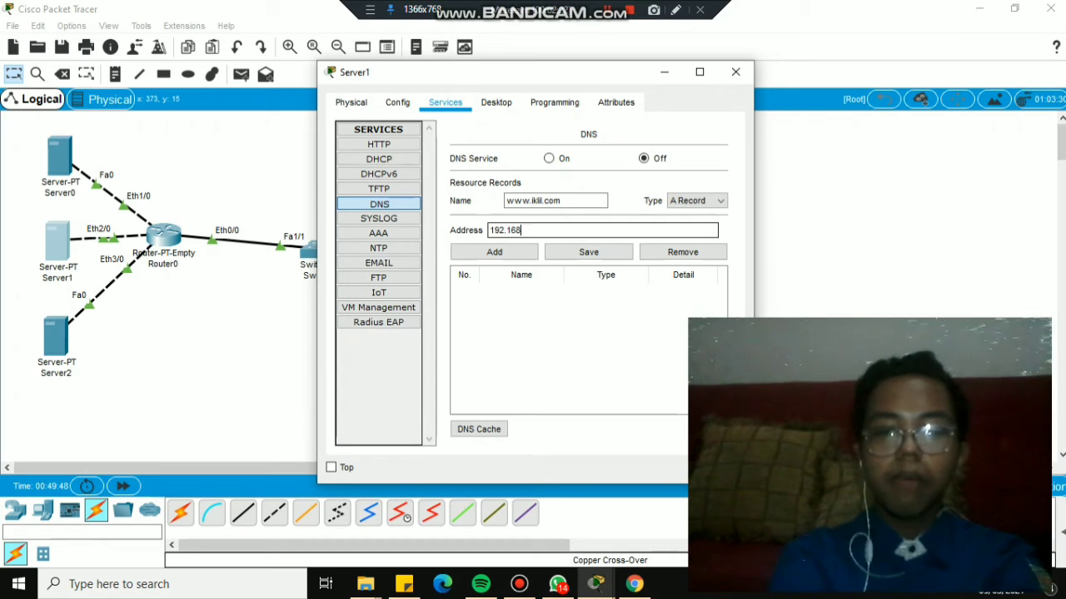
text(.20.)
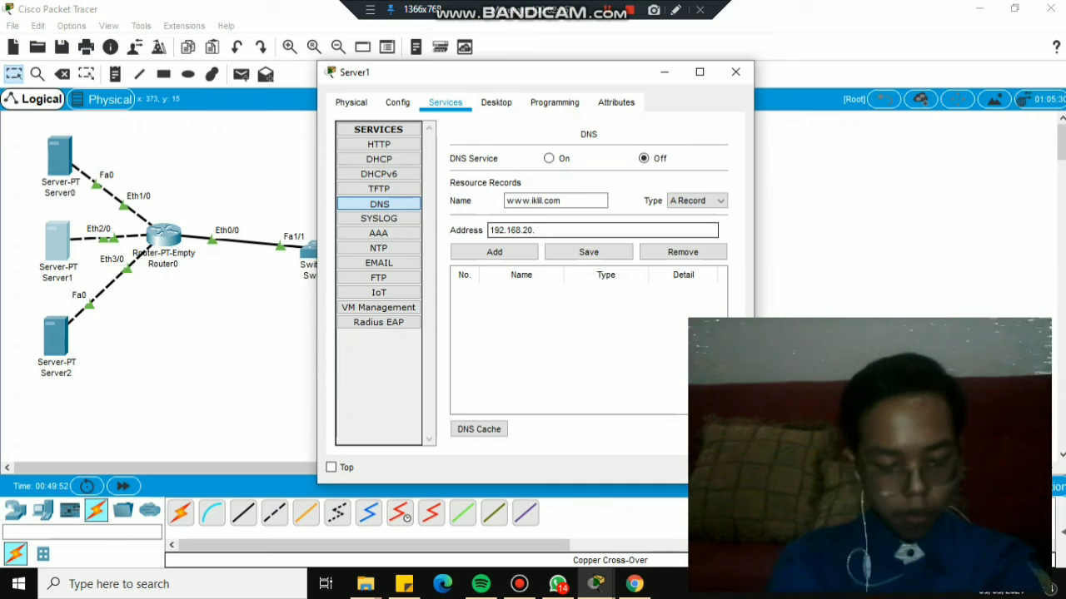
text(1)
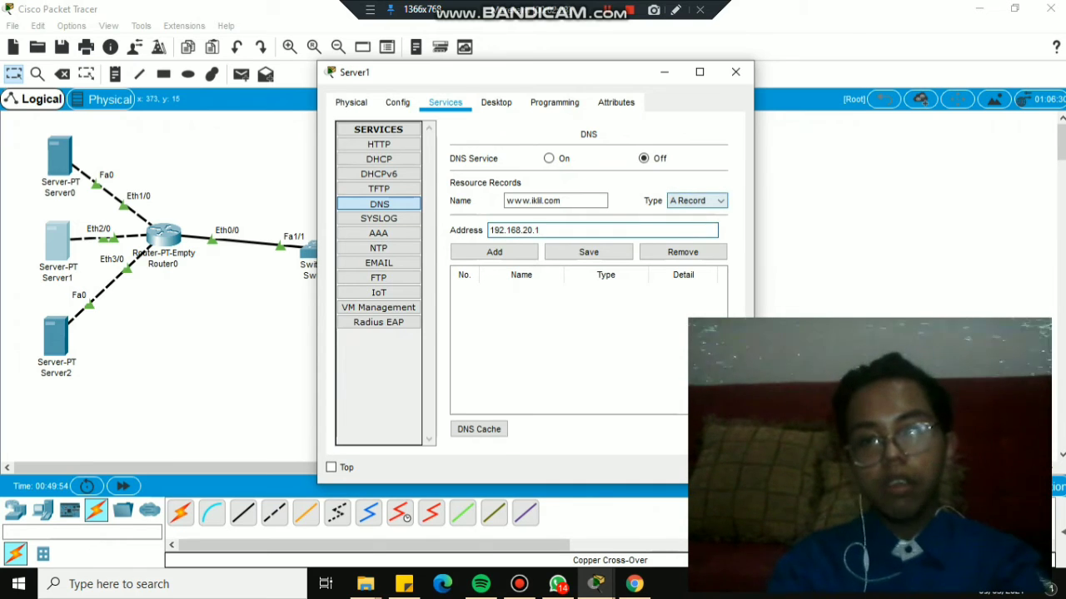
click(494, 252)
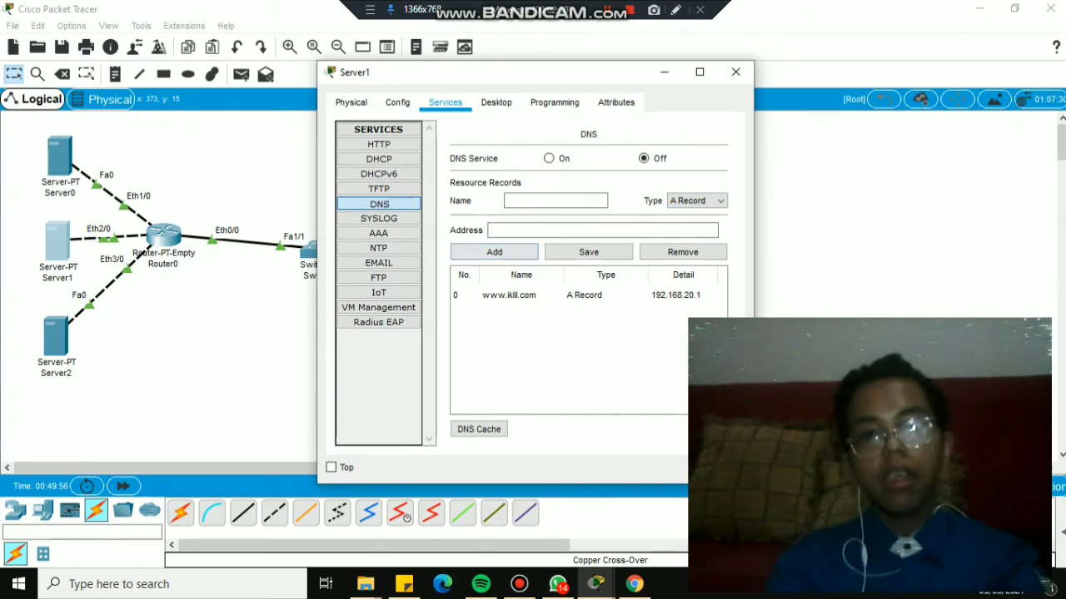
click(555, 200)
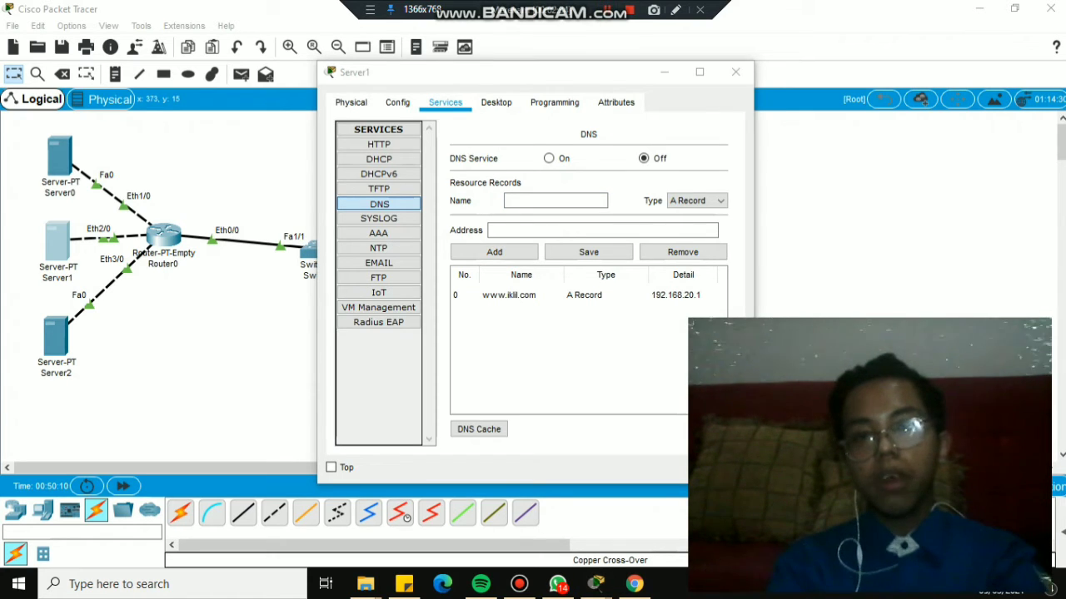
click(595, 584)
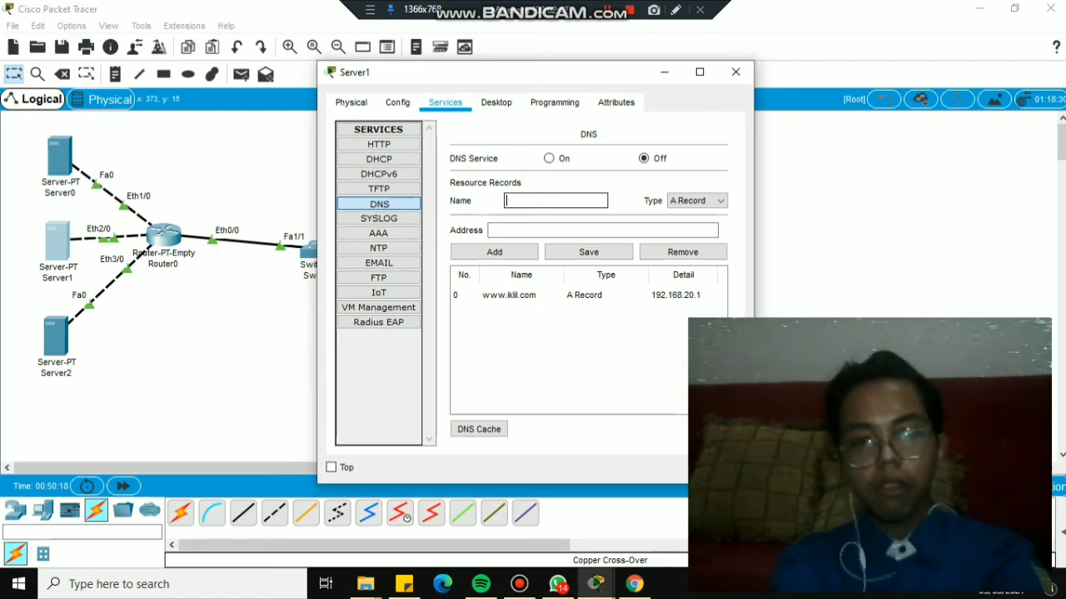
text(192.168)
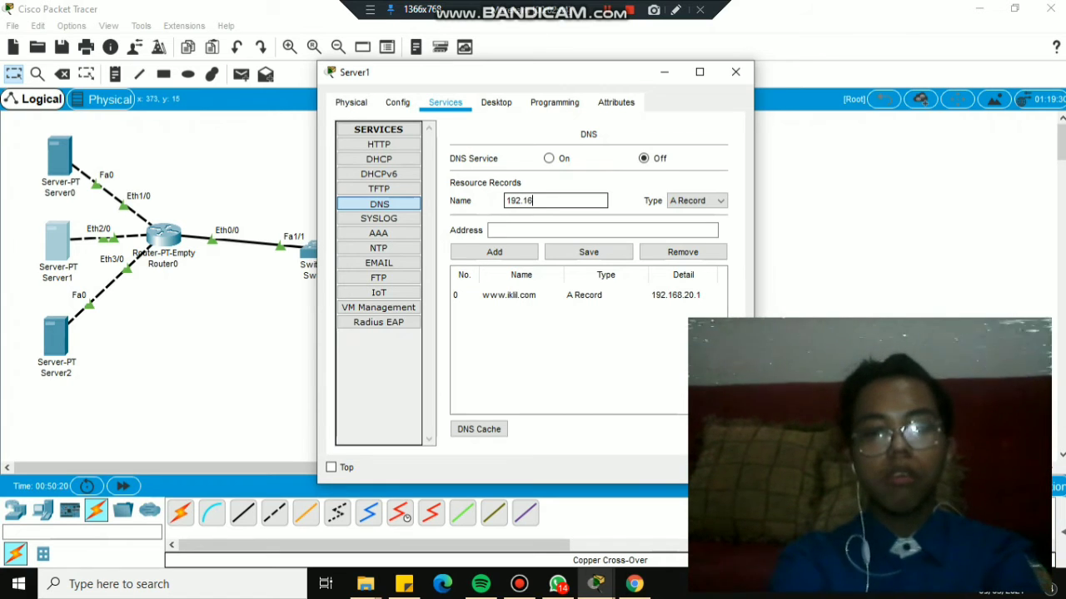
key(BackSpace)
key(BackSpace)
key(BackSpace)
key(BackSpace)
key(BackSpace)
key(BackSpace)
key(BackSpace)
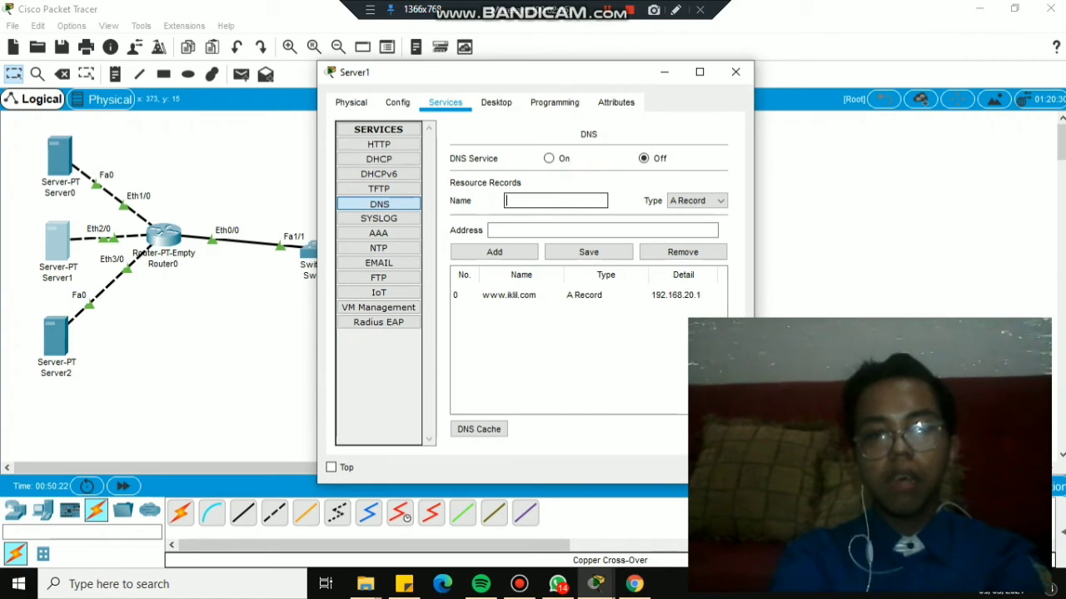
text(www.)
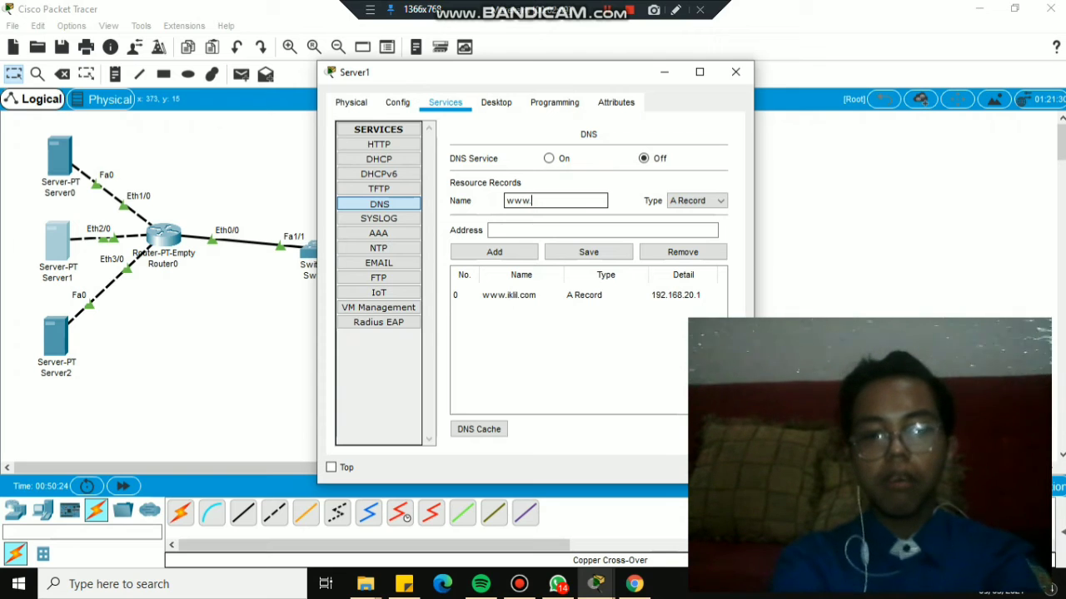
text(membaca)
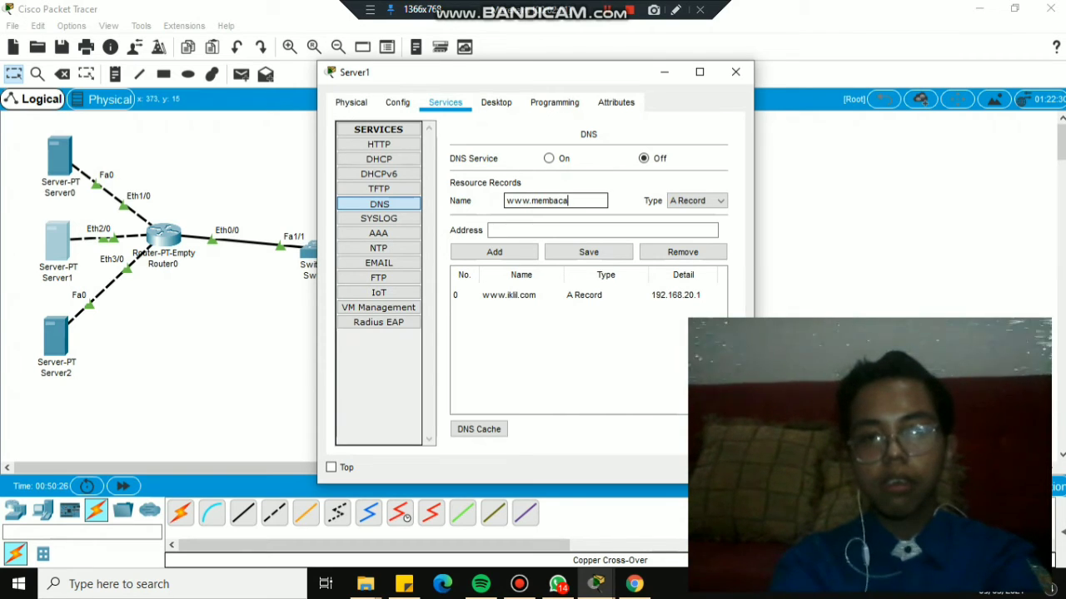
key(BackSpace)
key(BackSpace)
key(BackSpace)
key(BackSpace)
key(BackSpace)
key(BackSpace)
key(BackSpace)
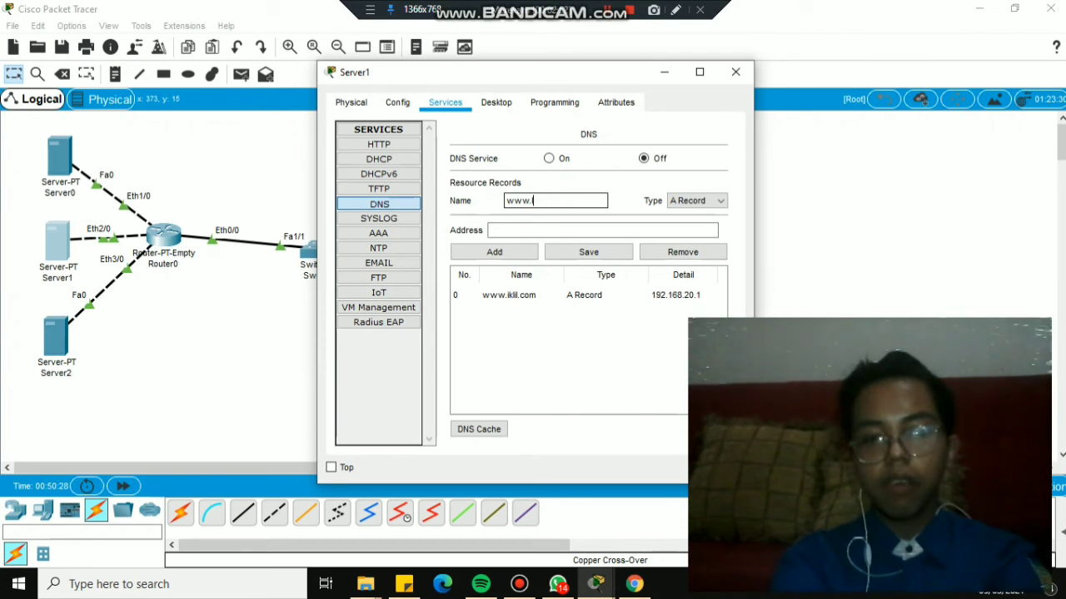
text(login.com)
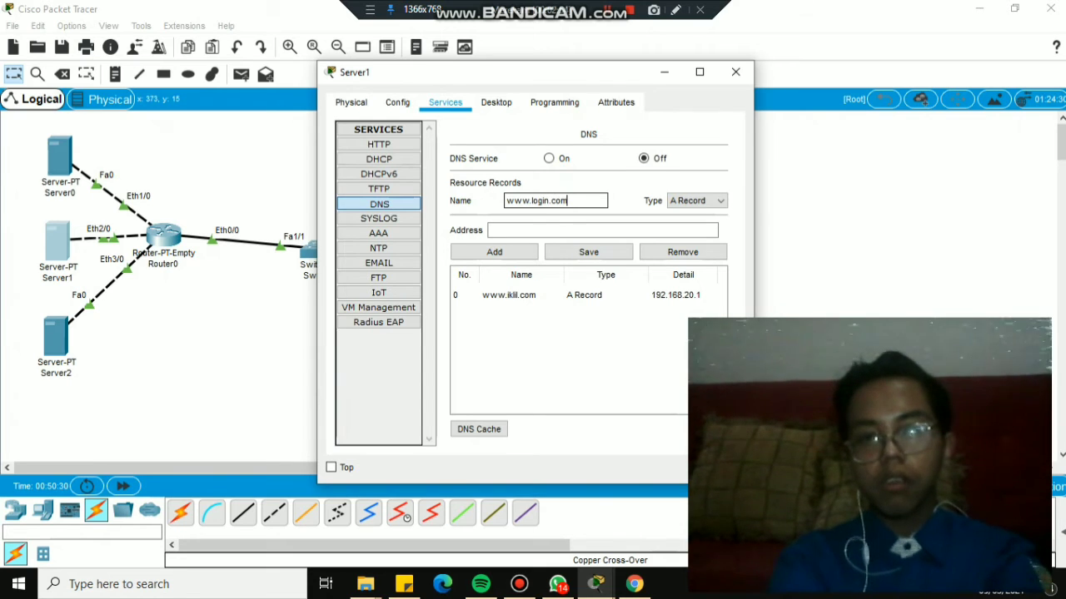
click(603, 229)
text(1)
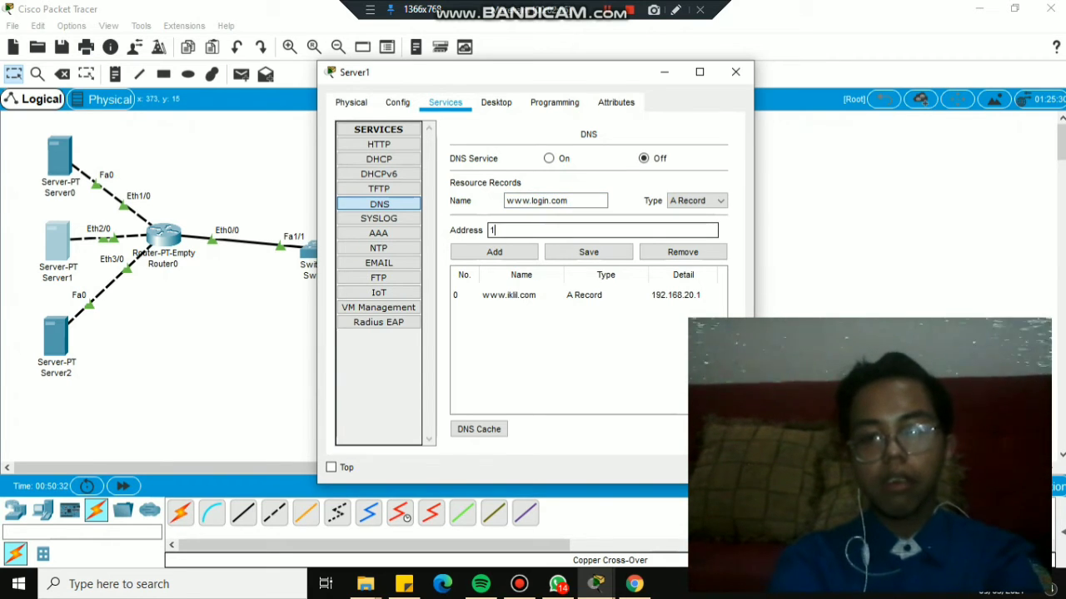
text(0.10)
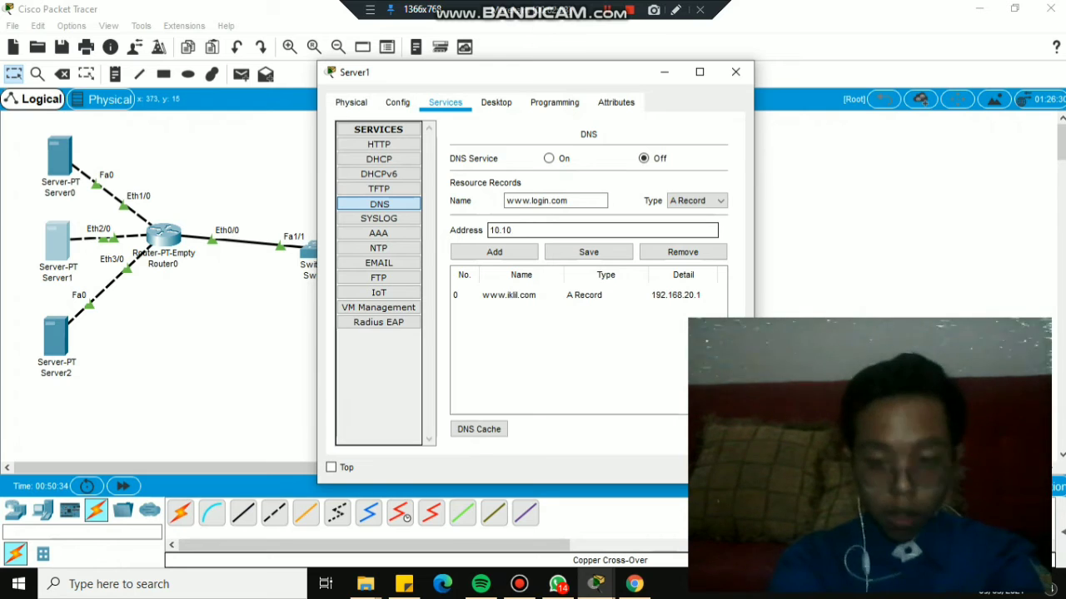
text(.17.21)
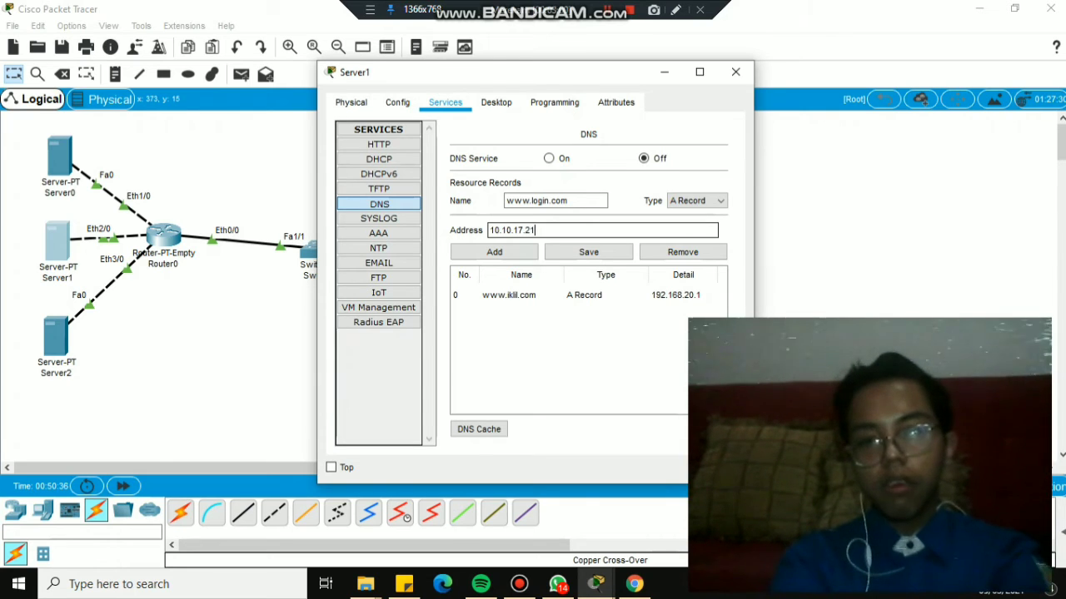
click(494, 251)
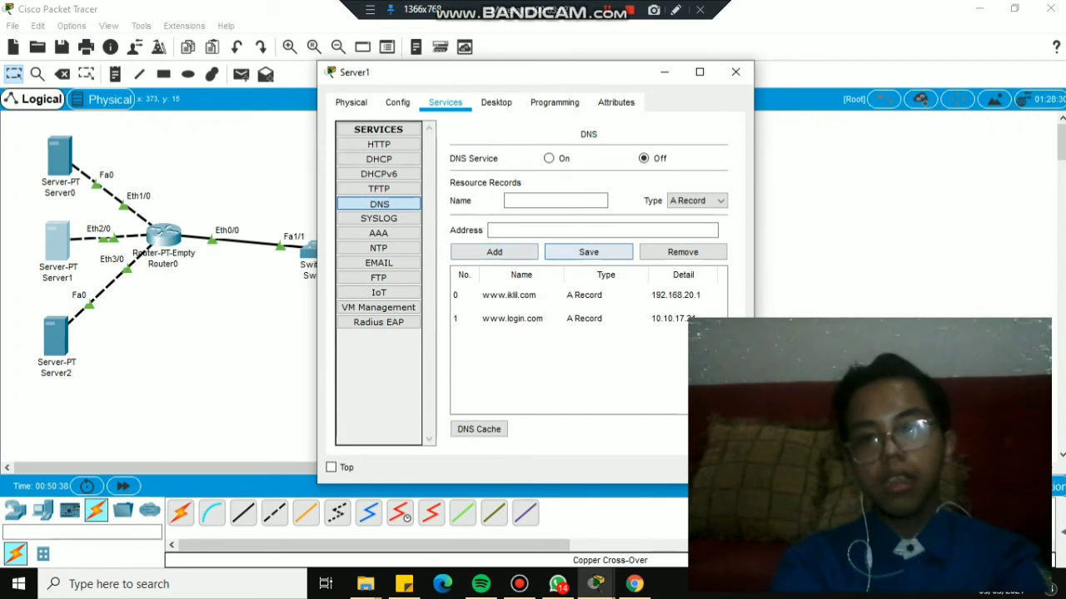
click(588, 251)
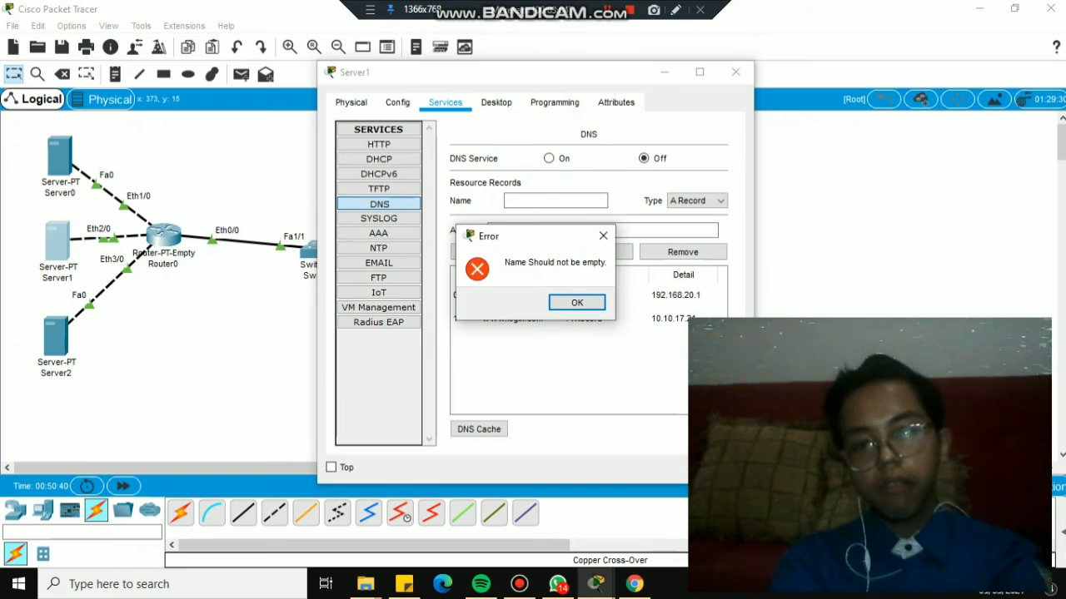
click(603, 236)
click(509, 295)
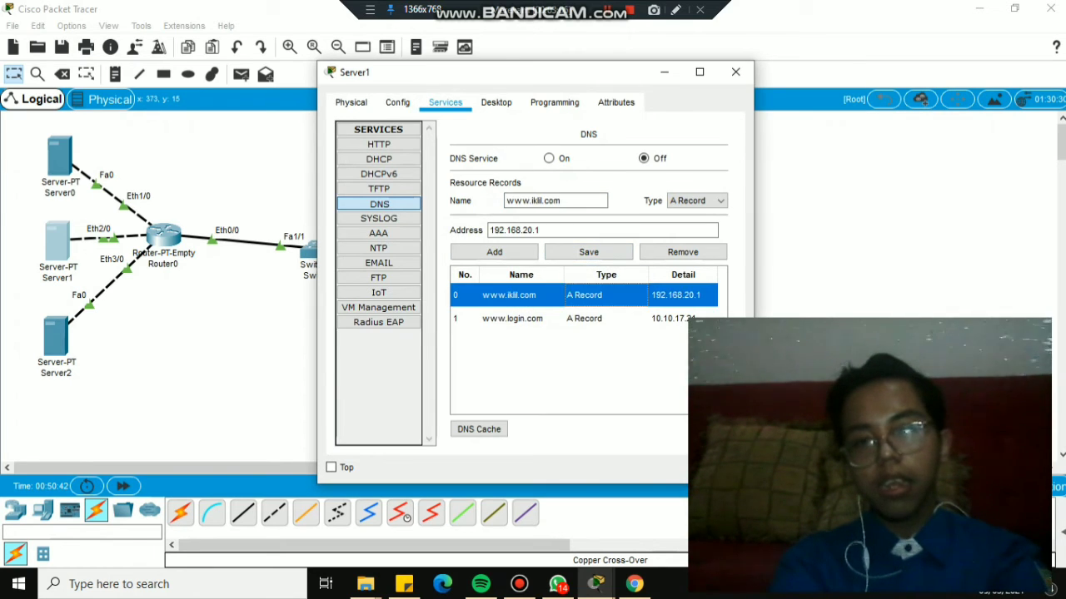
click(588, 251)
click(512, 318)
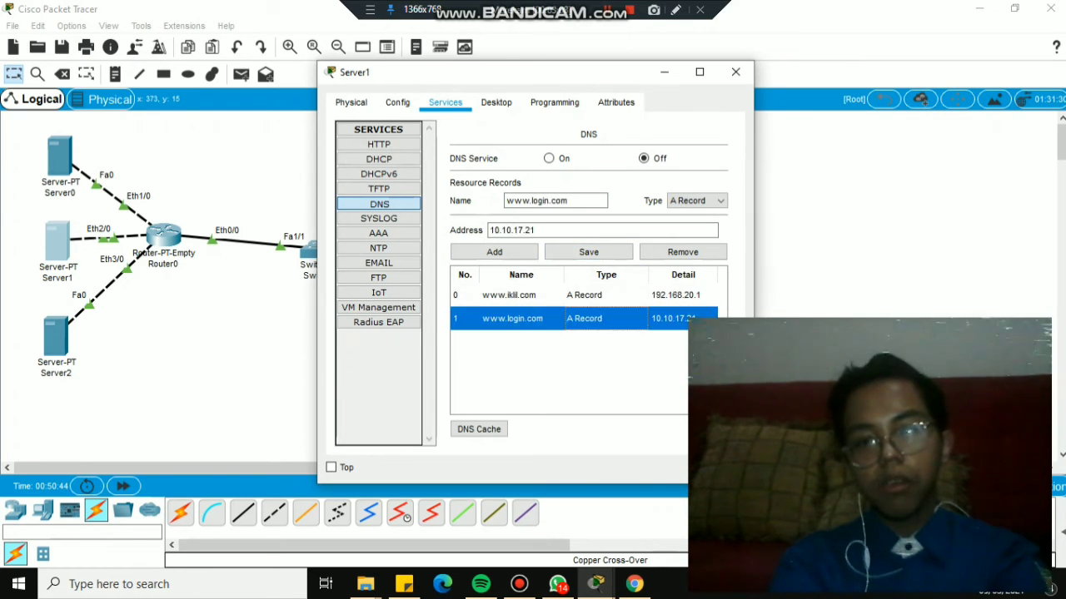
click(589, 252)
click(548, 159)
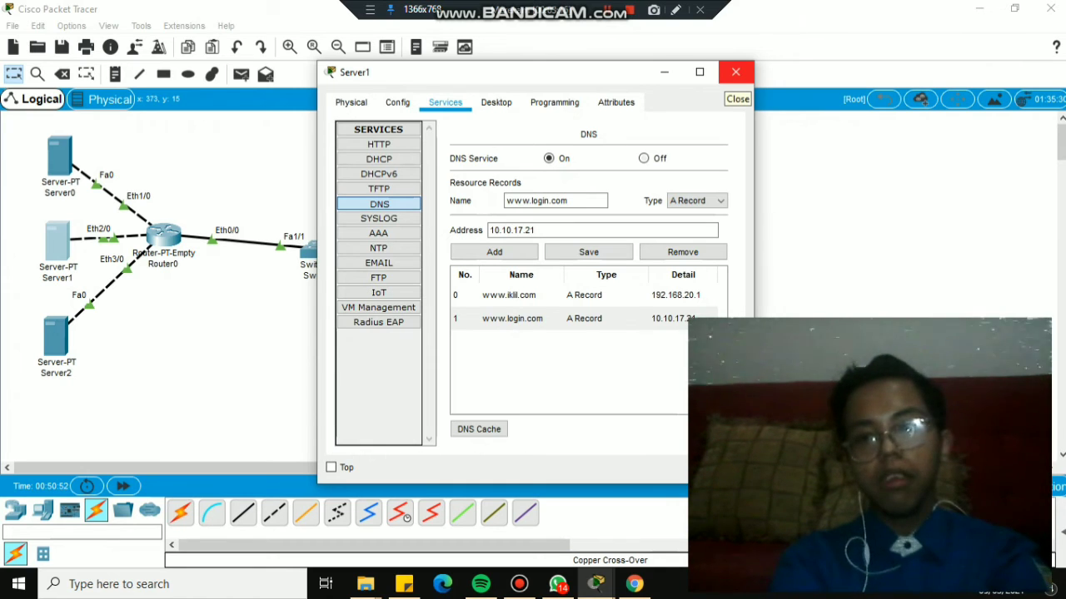
From PC0's Command Prompt, ping 192.168.20.1 and receive 3 of 4 replies.
click(735, 72)
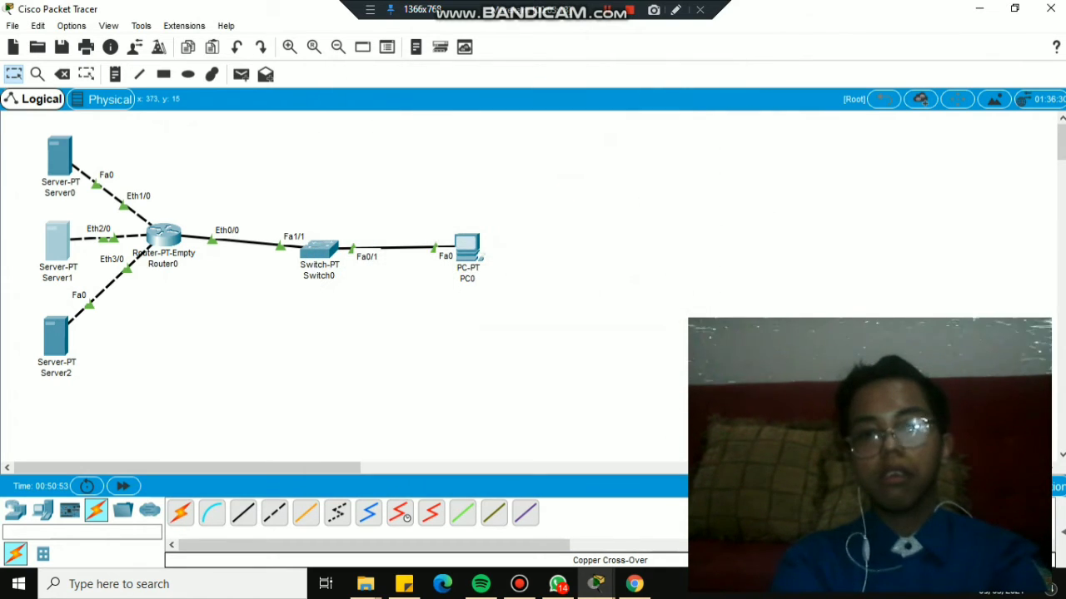
click(466, 247)
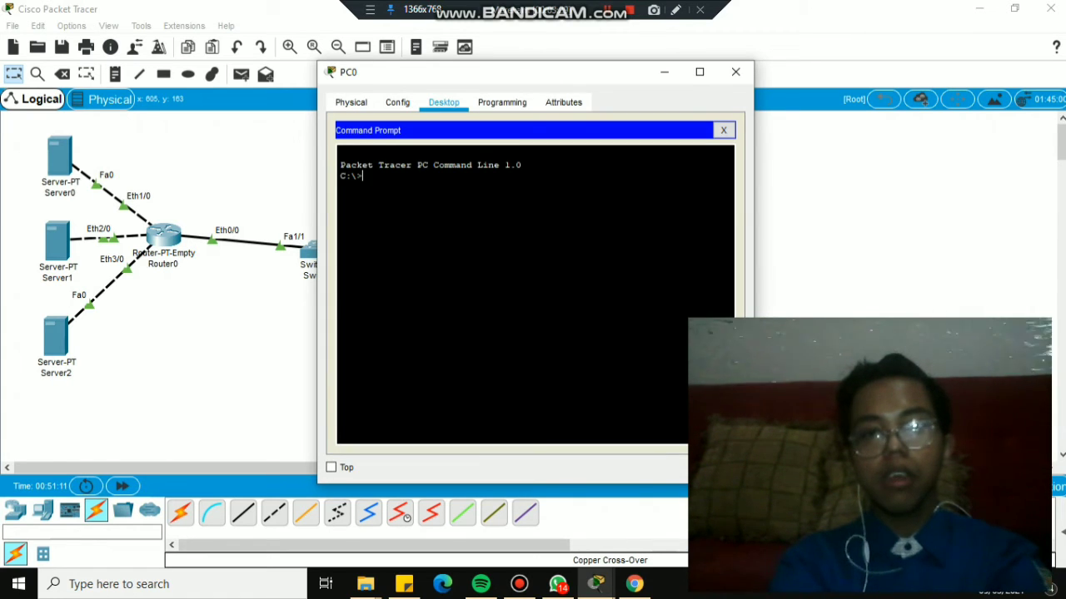
text(pin)
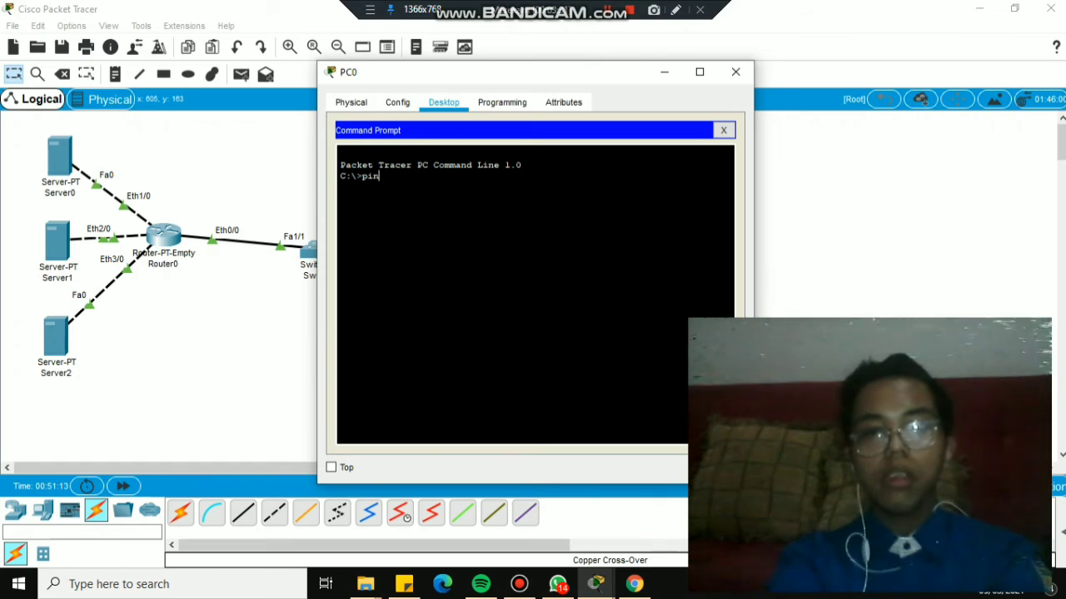
text(g)
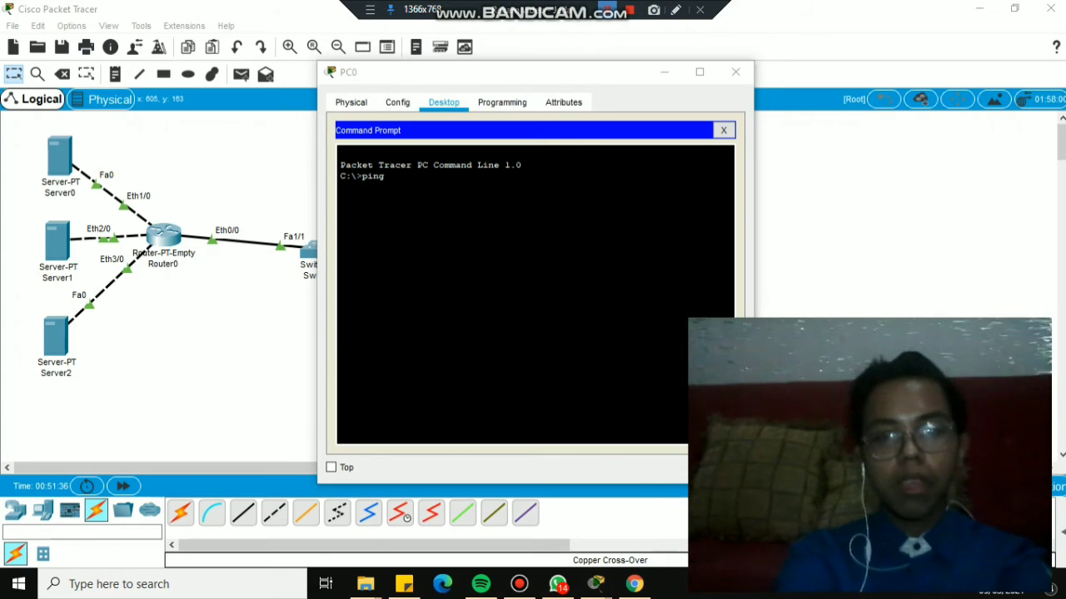
key(alt+Tab)
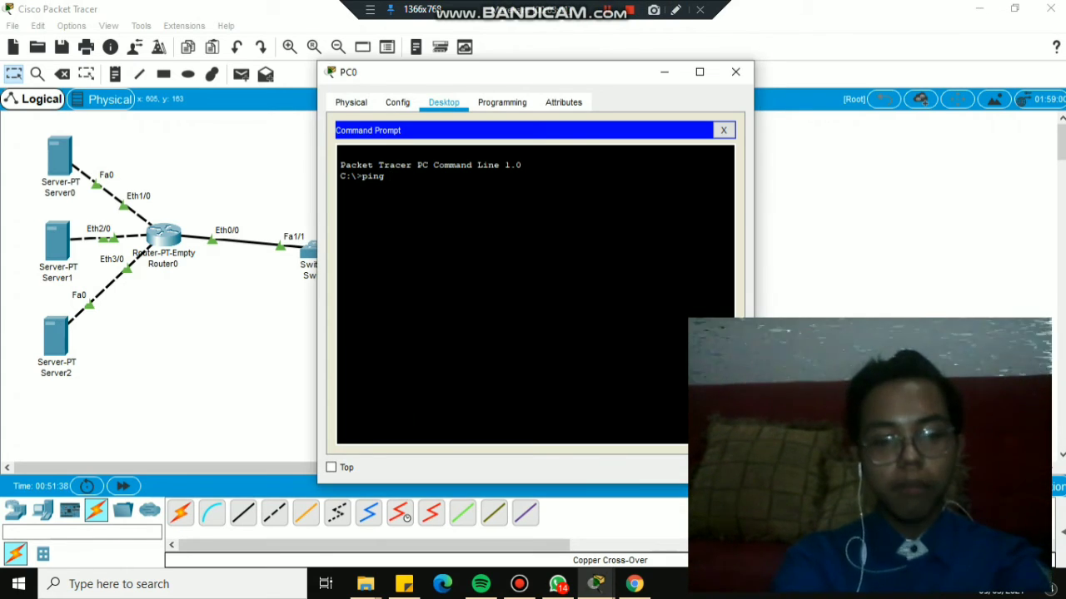
text(192.1)
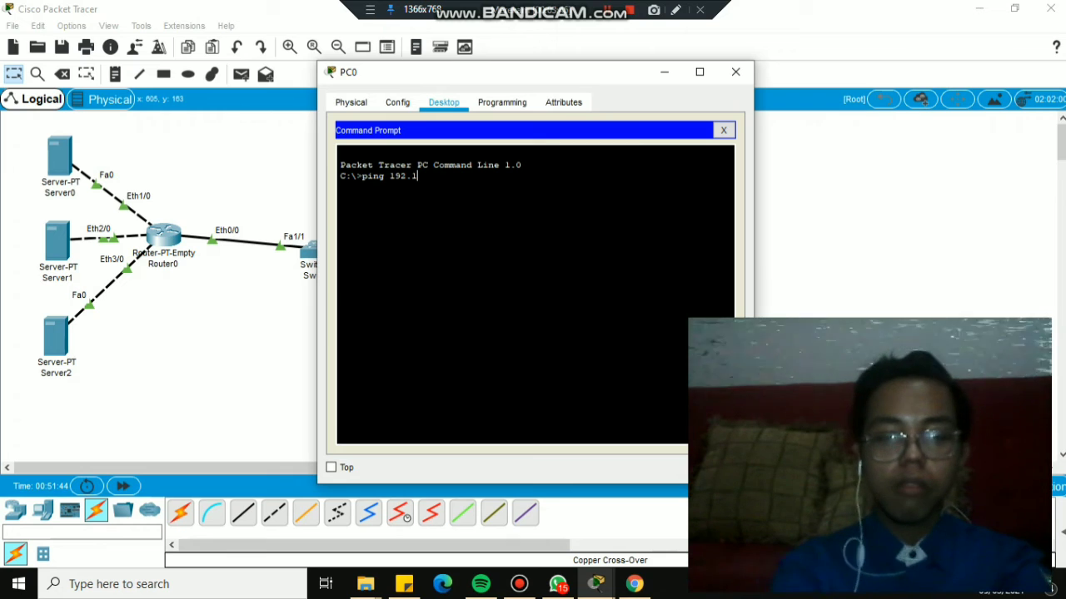
text(68.)
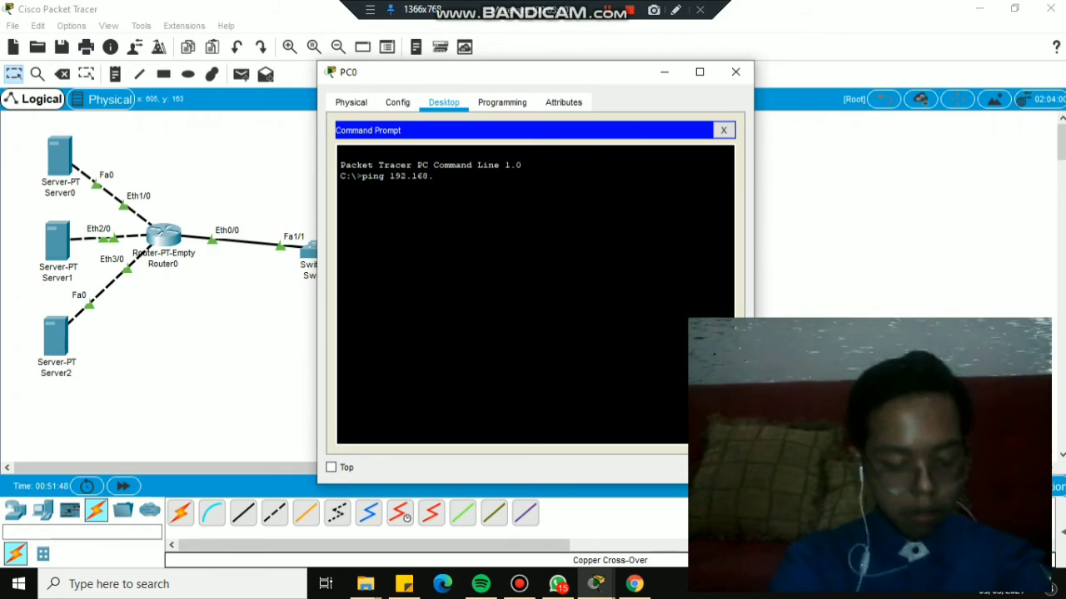
text(20)
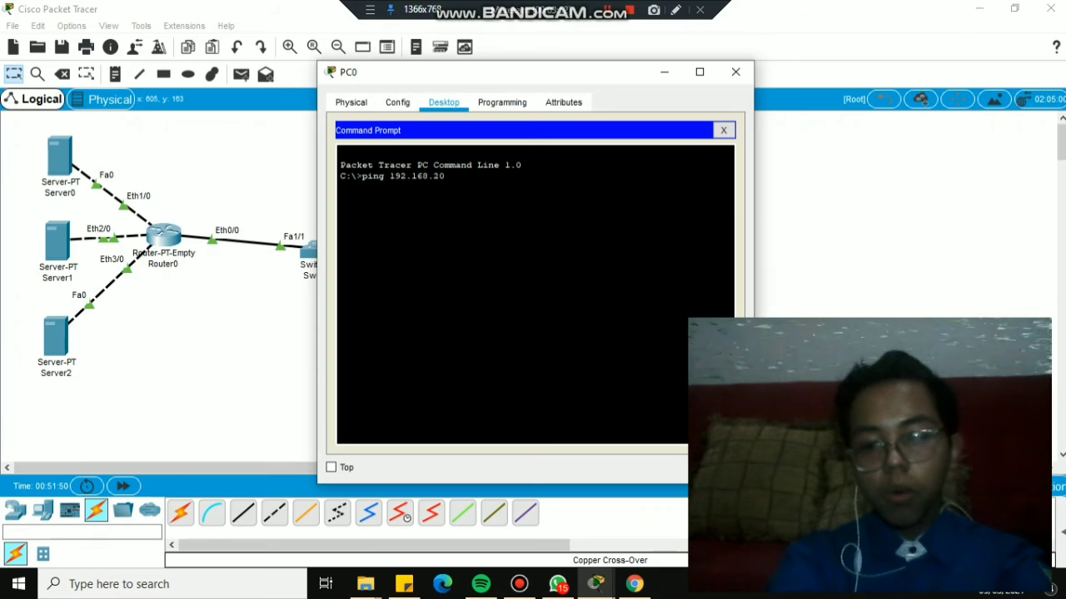
text(.1)
key(Return)
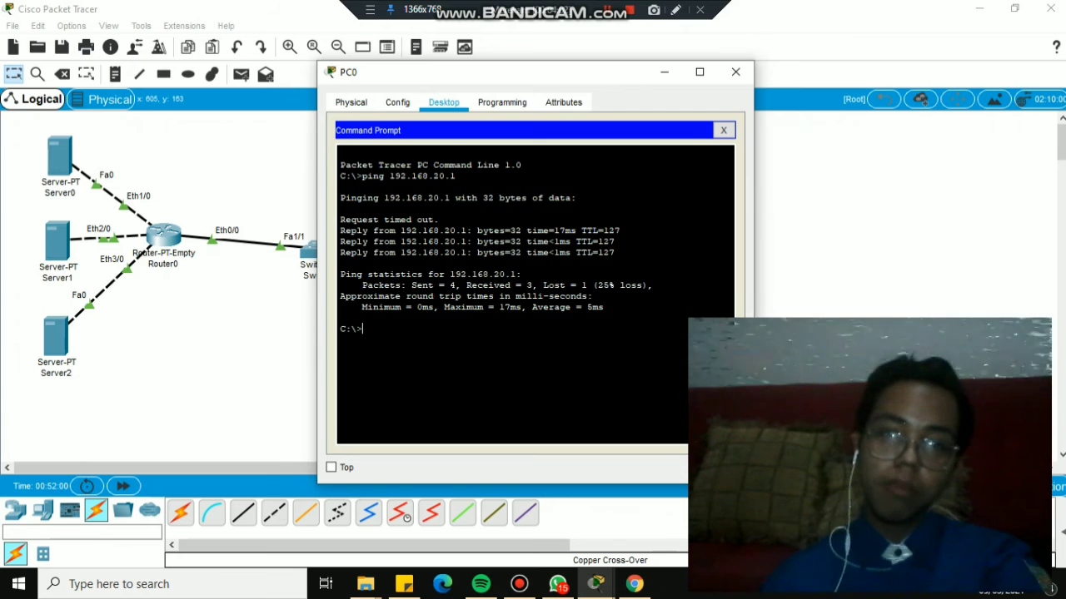
Ping 10.10.17.17 and then 10.10.17.21 from PC0's Command Prompt.
text(ping)
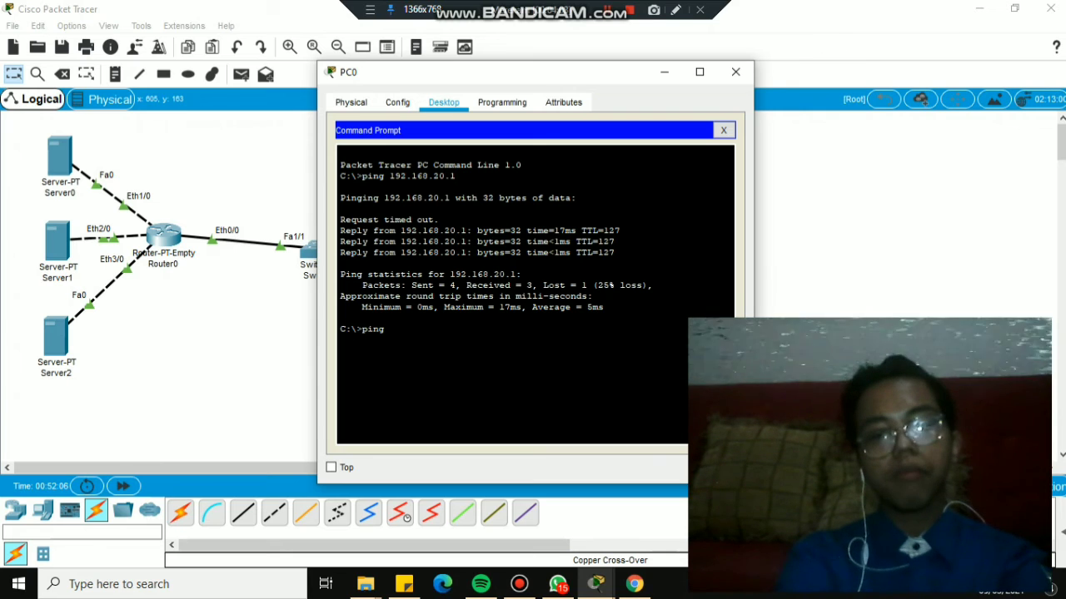
text( 192.168.)
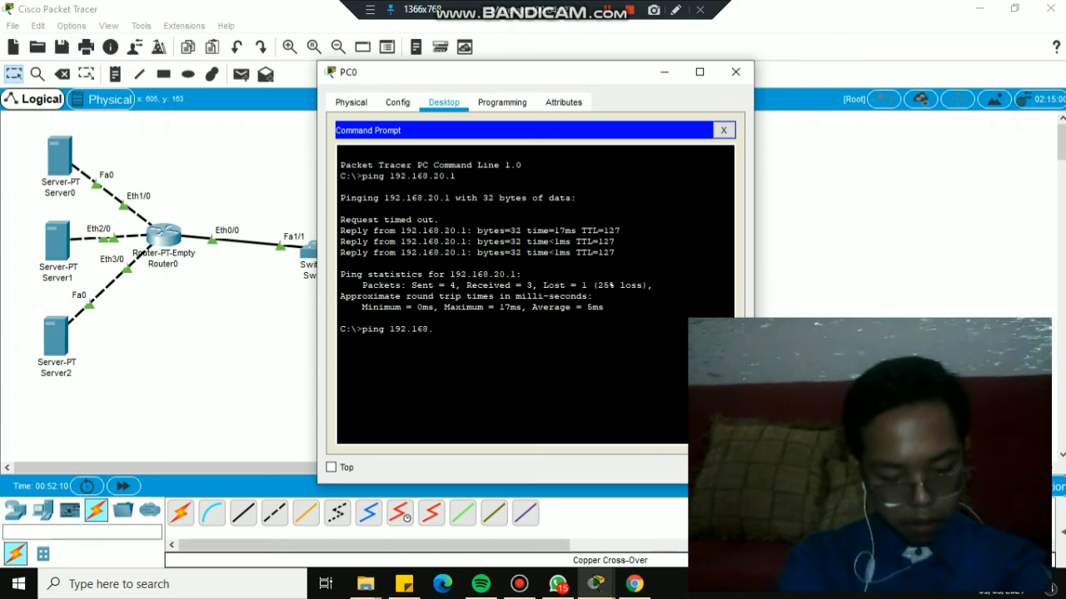
key(BackSpace)
key(BackSpace)
key(BackSpace)
key(BackSpace)
key(BackSpace)
key(BackSpace)
key(BackSpace)
key(BackSpace)
key(BackSpace)
key(BackSpace)
key(BackSpace)
key(BackSpace)
key(BackSpace)
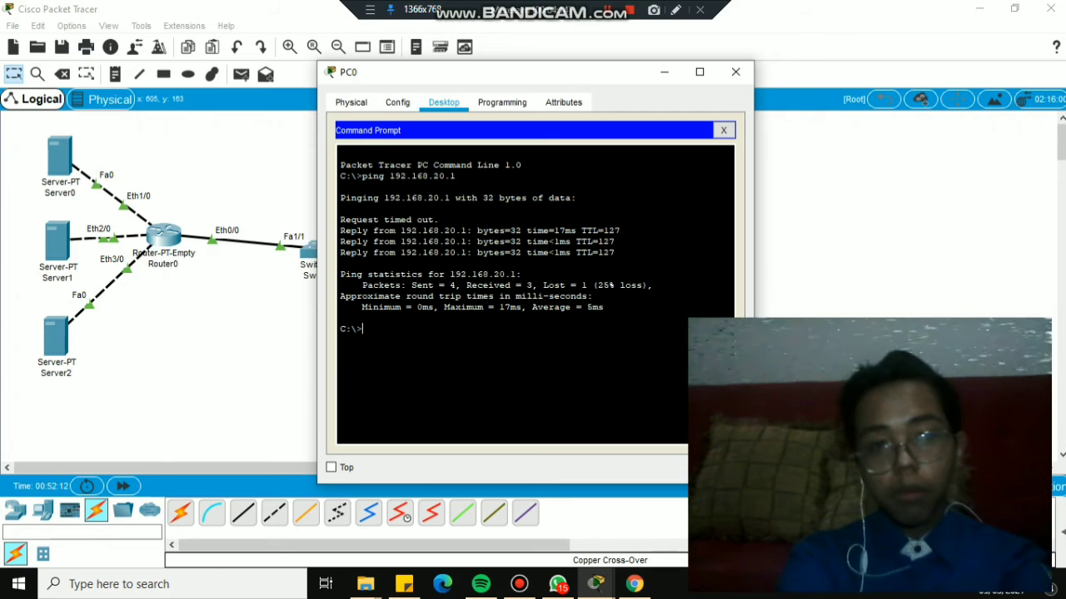
text(ping )
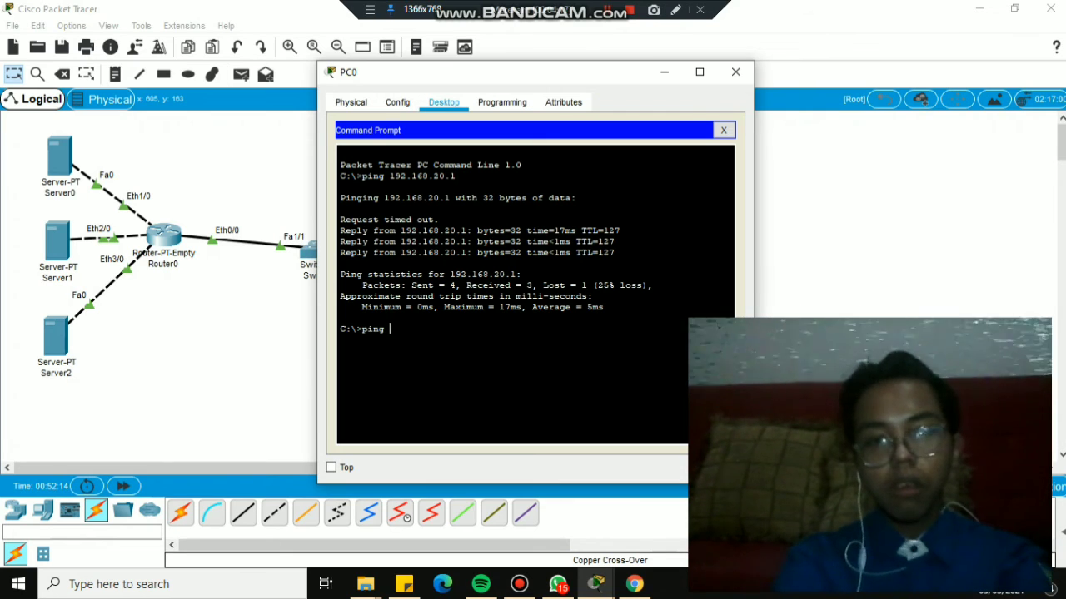
text(10.)
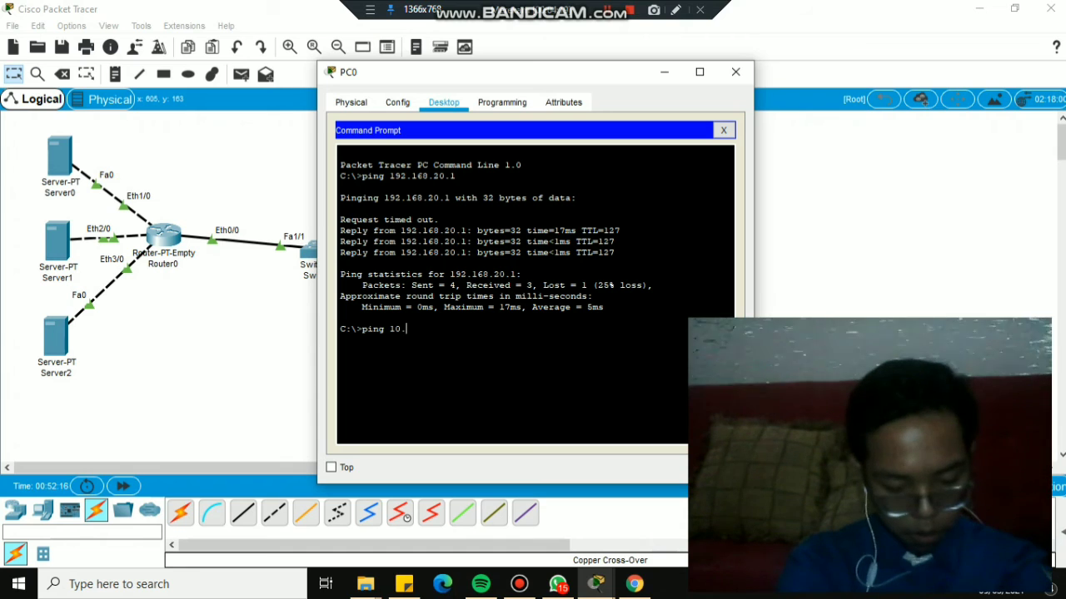
text(1)
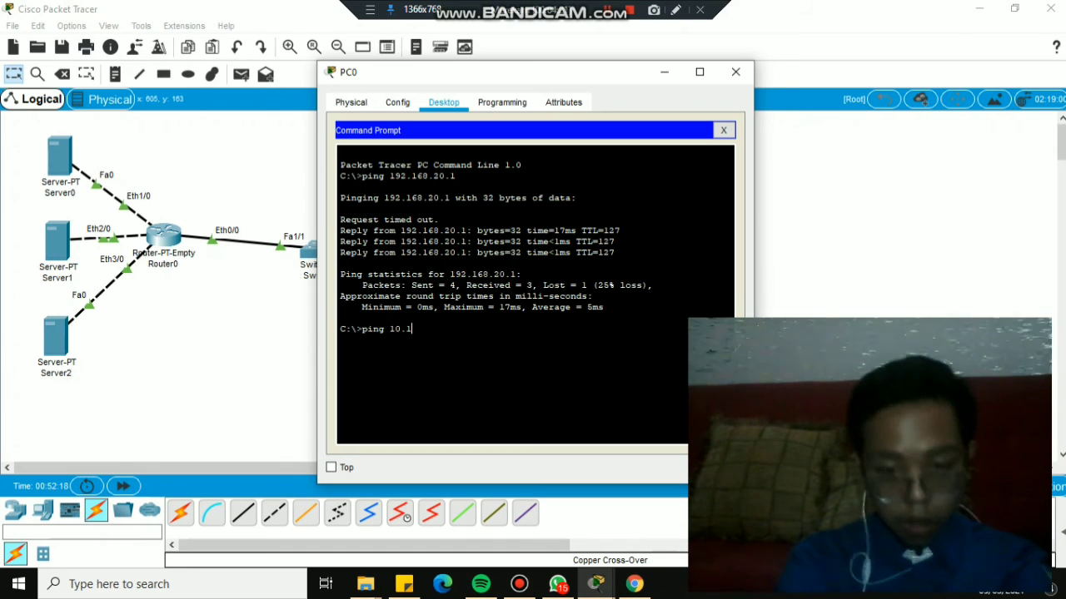
text(0.17.1)
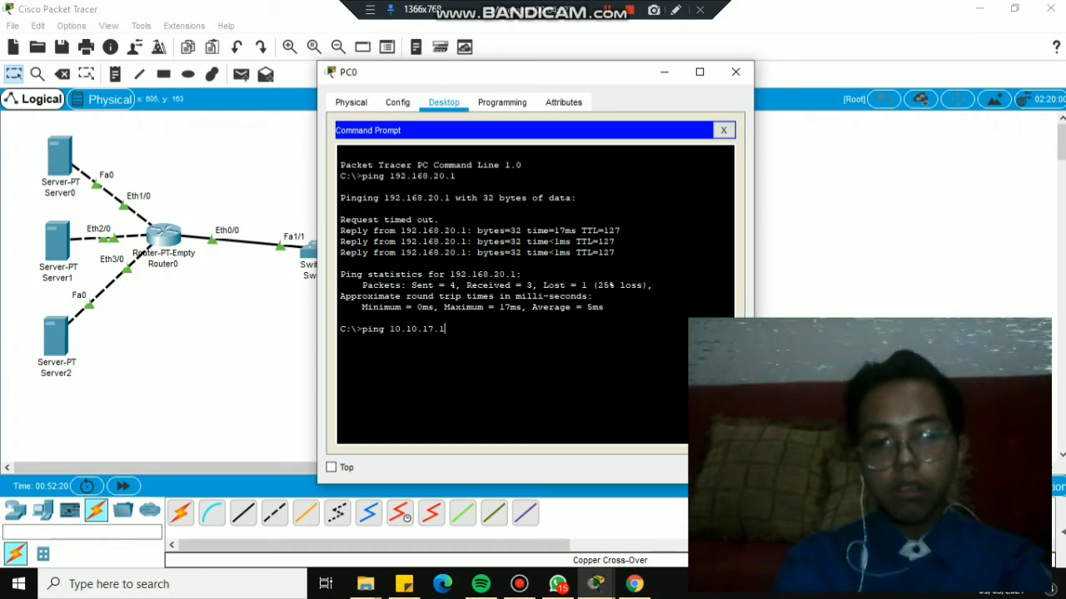
text(7)
key(Return)
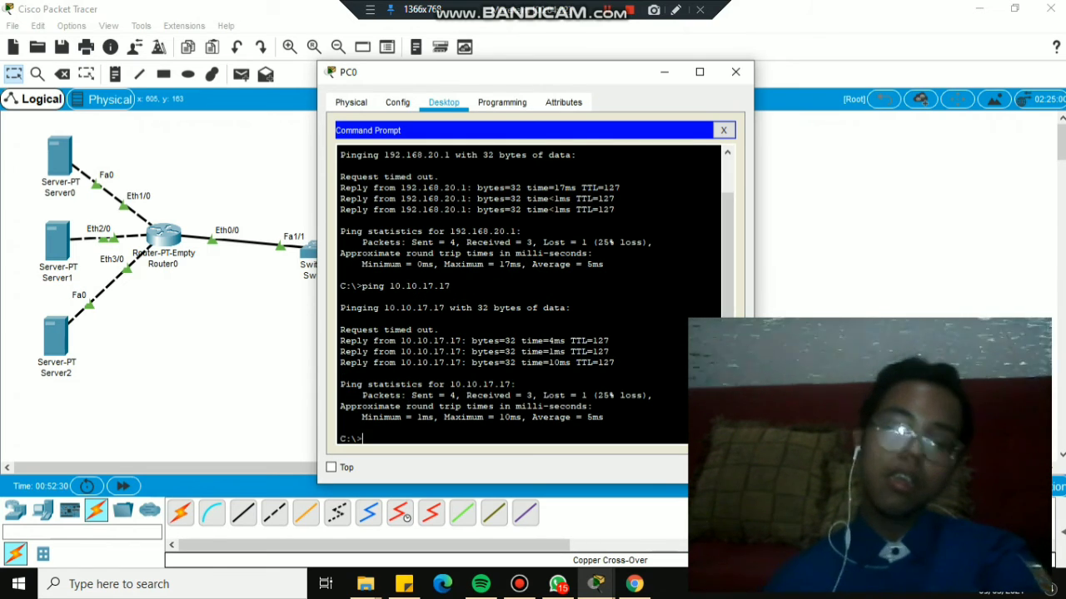
text(ping)
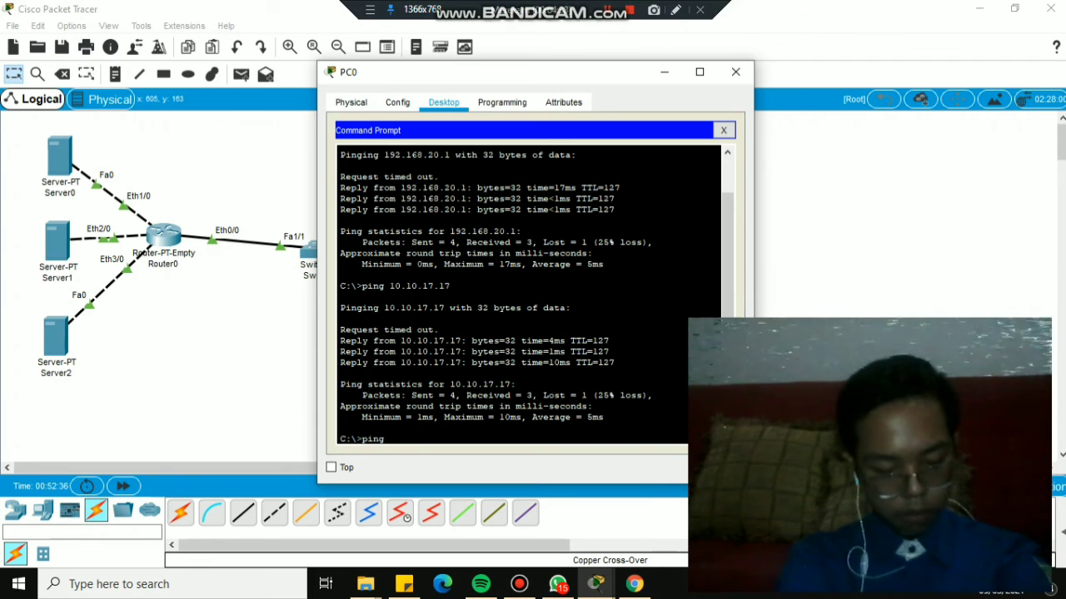
text(10)
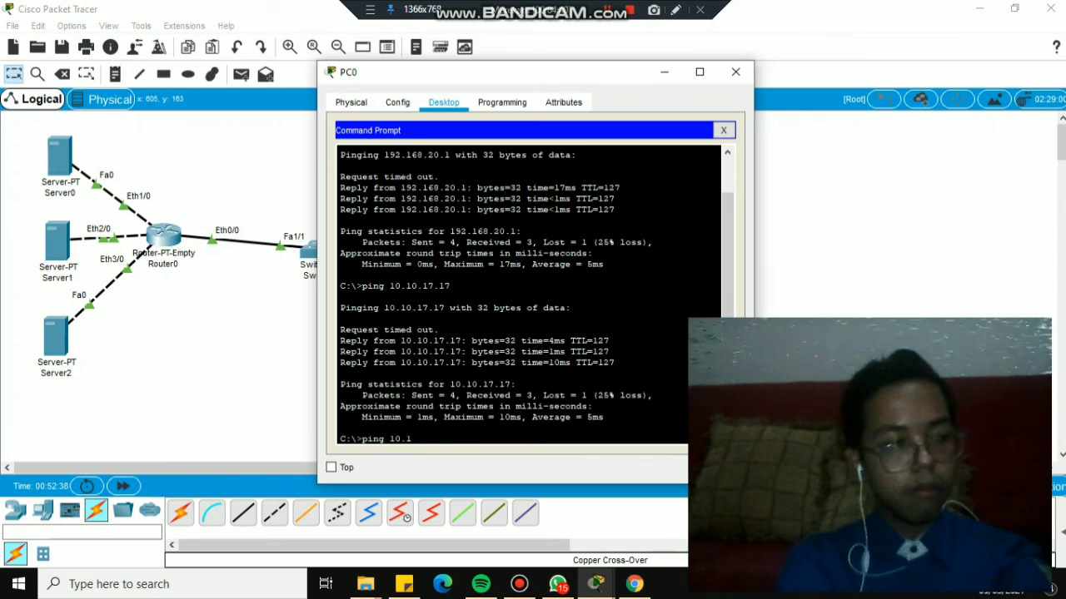
text(.1)
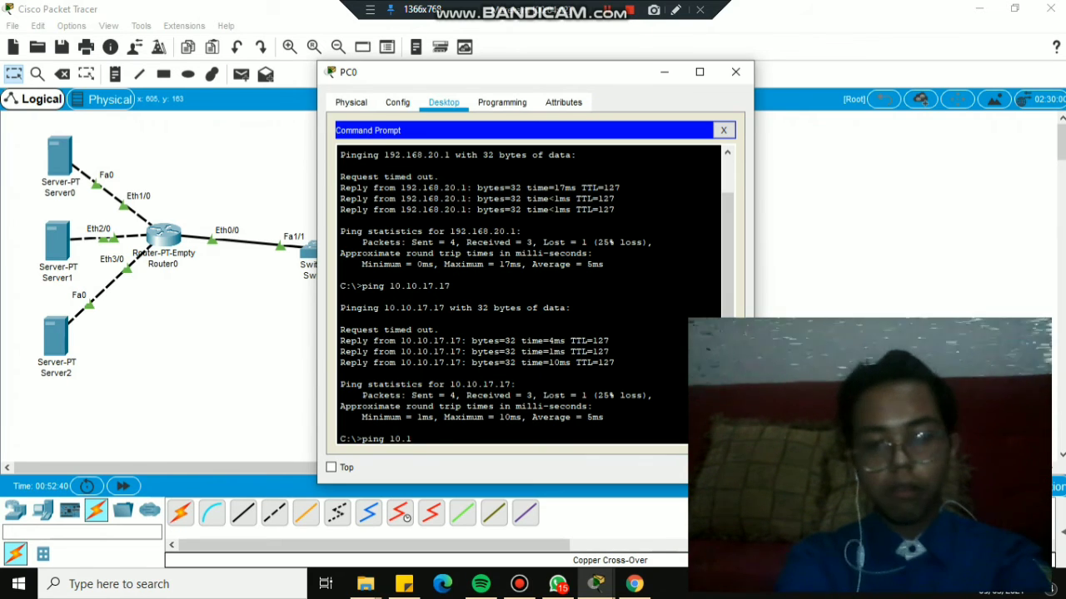
text(0)
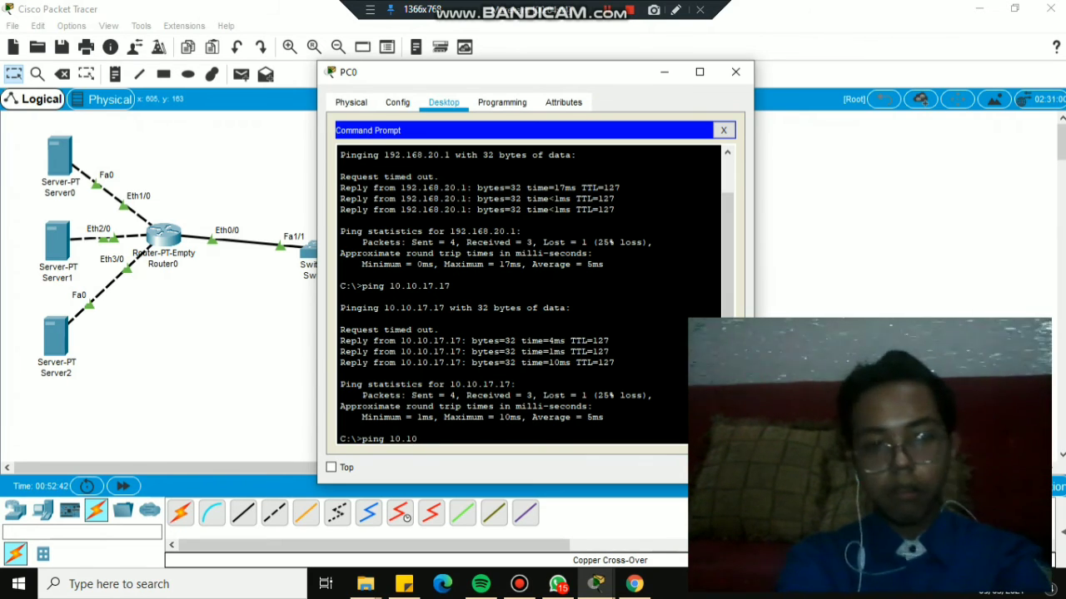
text(.)
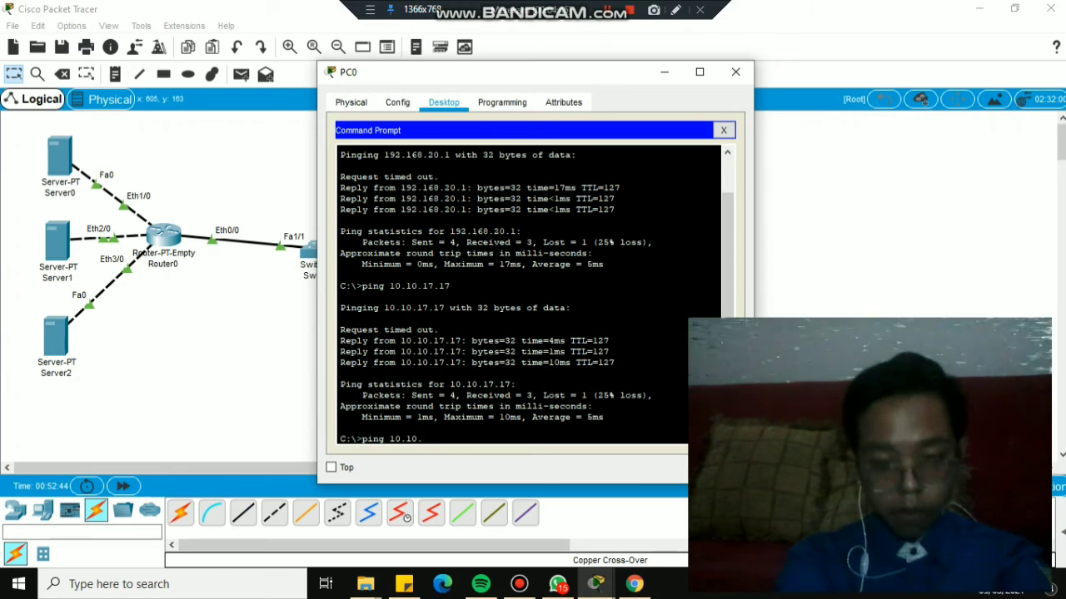
text(17.21)
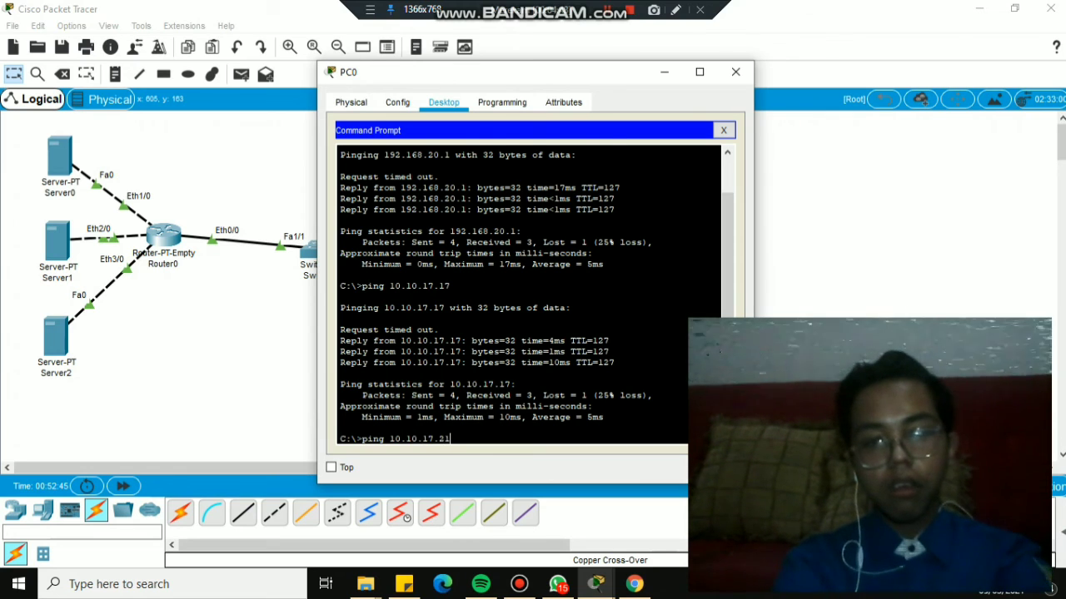
key(Return)
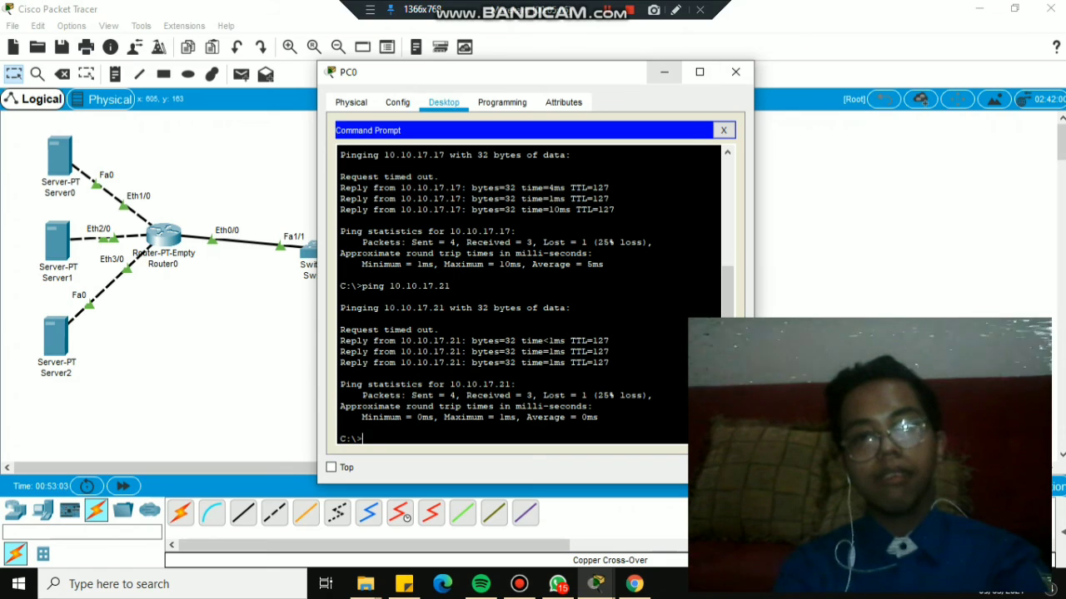
click(722, 129)
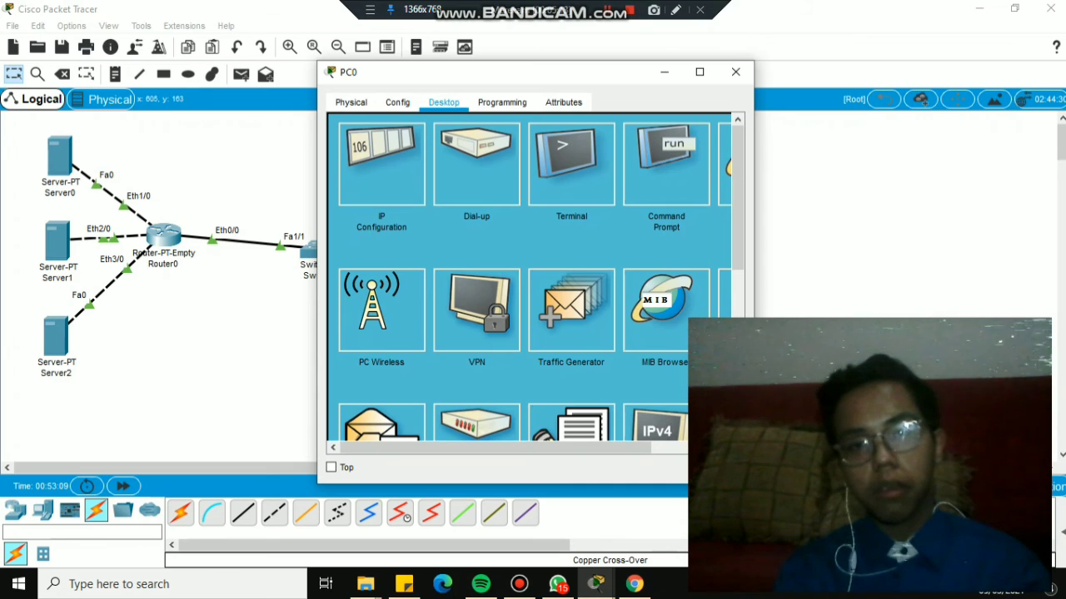
click(724, 166)
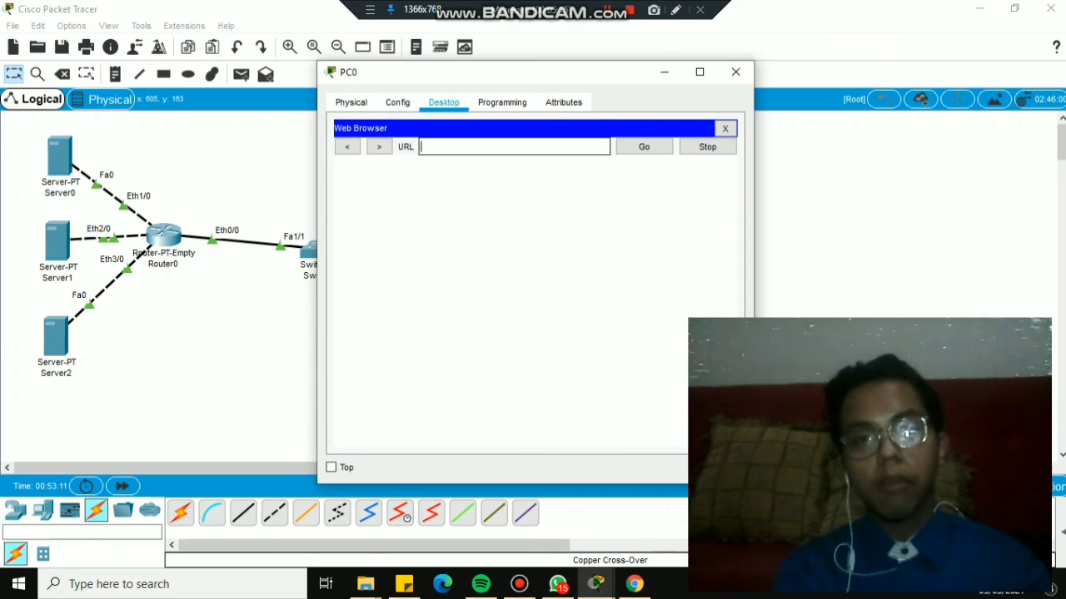
text(www)
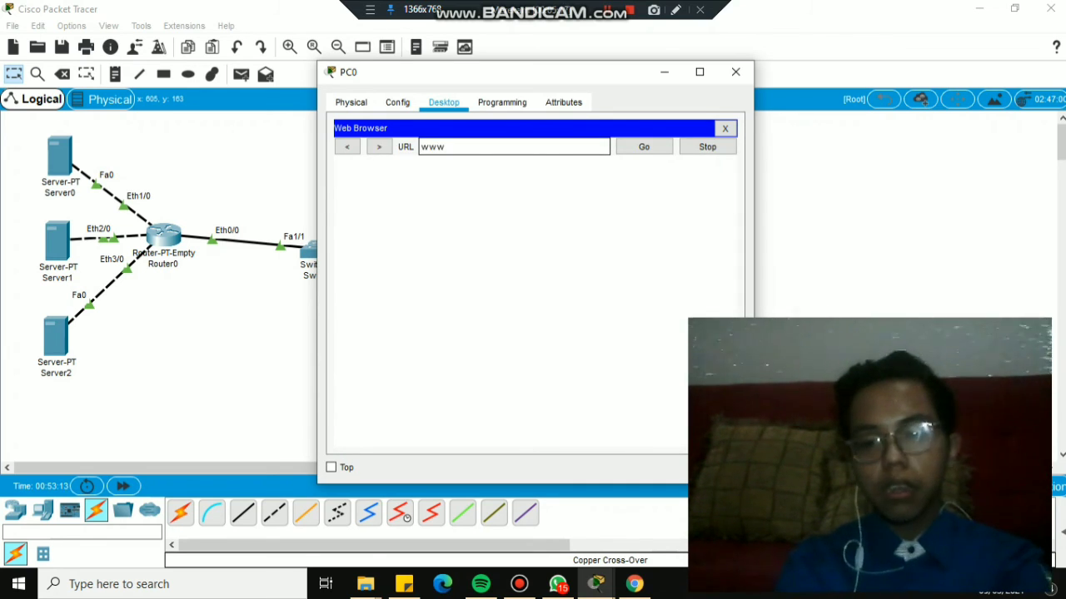
text(.iklli.c)
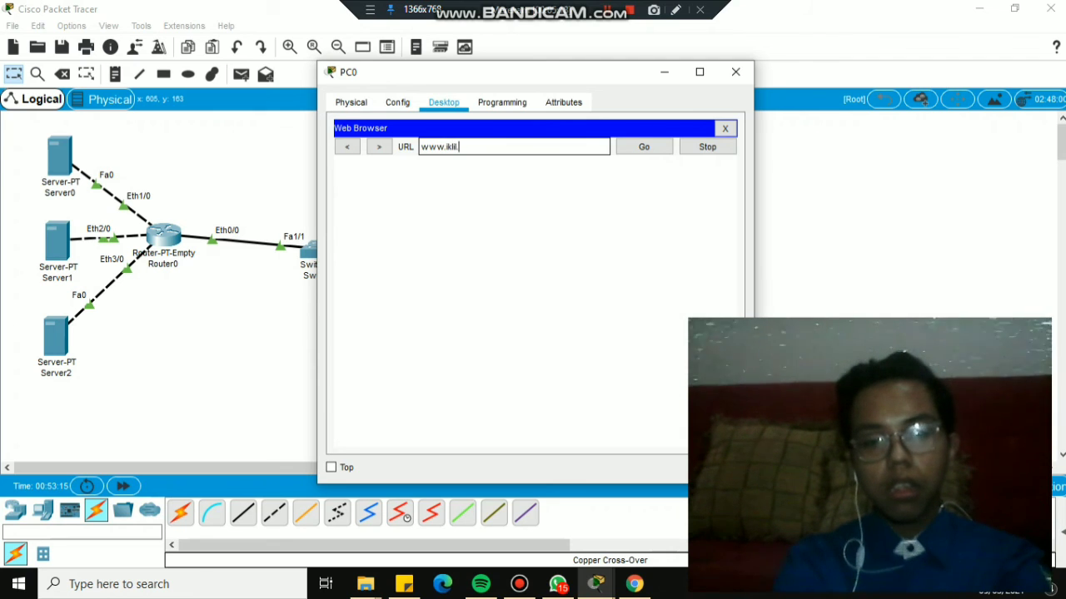
text(om)
key(Return)
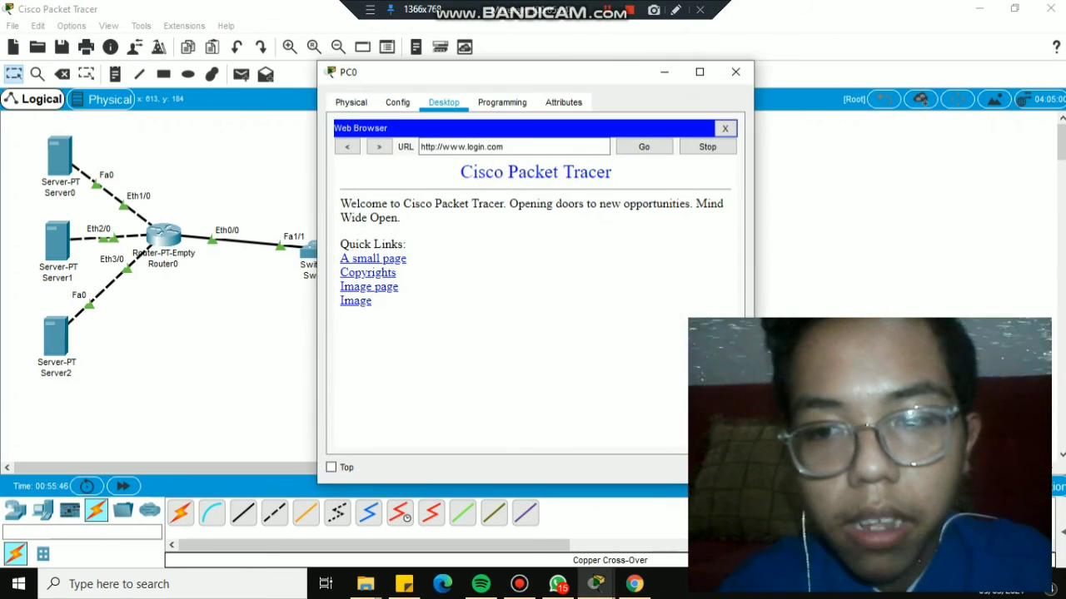
click(503, 146)
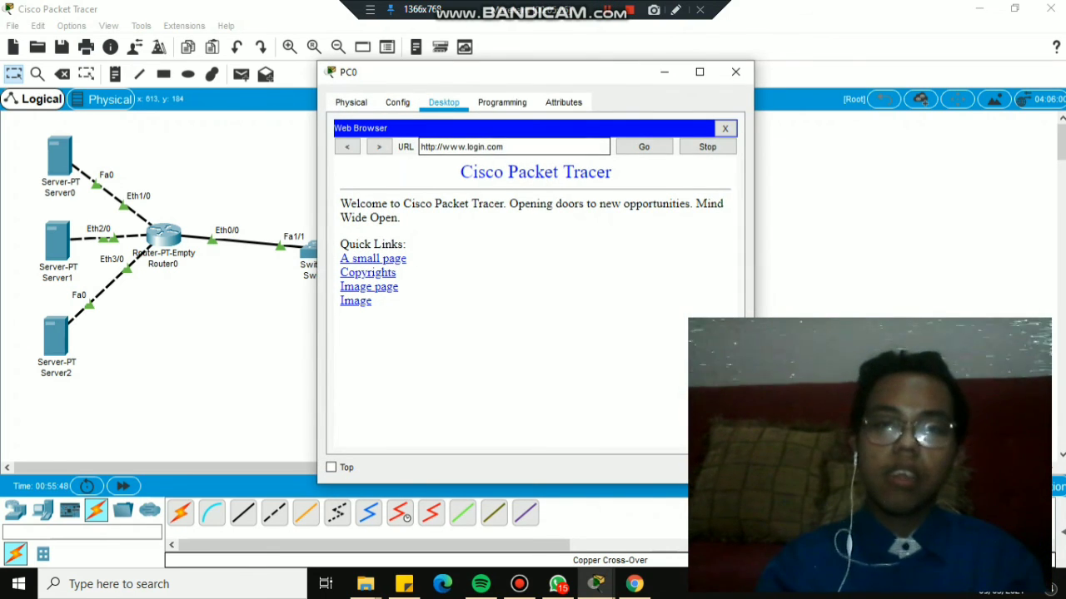
key(Return)
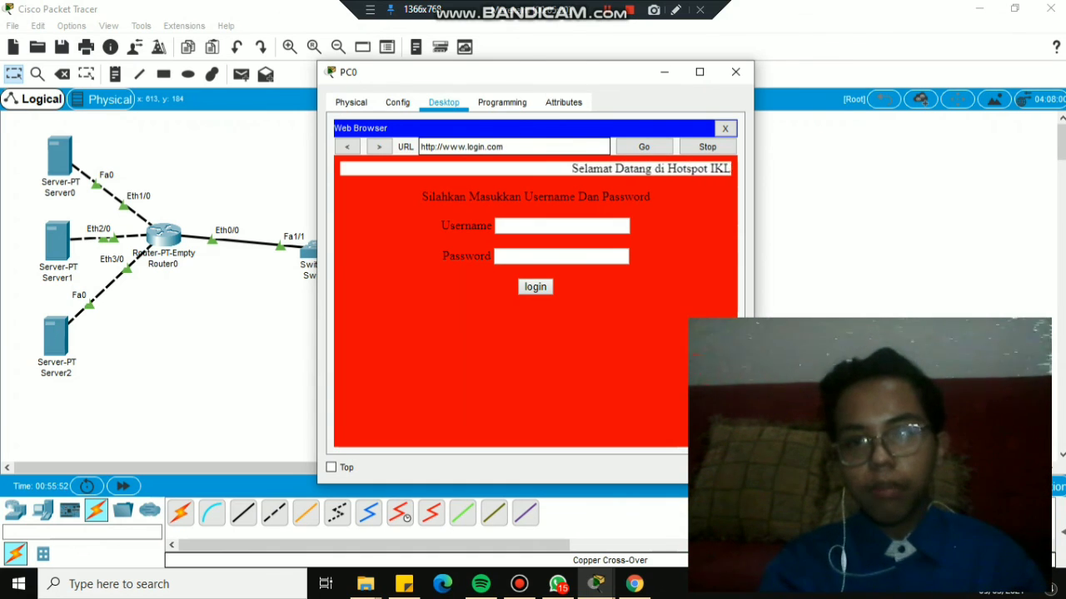
key(BackSpace)
key(BackSpace)
key(BackSpace)
key(BackSpace)
key(BackSpace)
key(BackSpace)
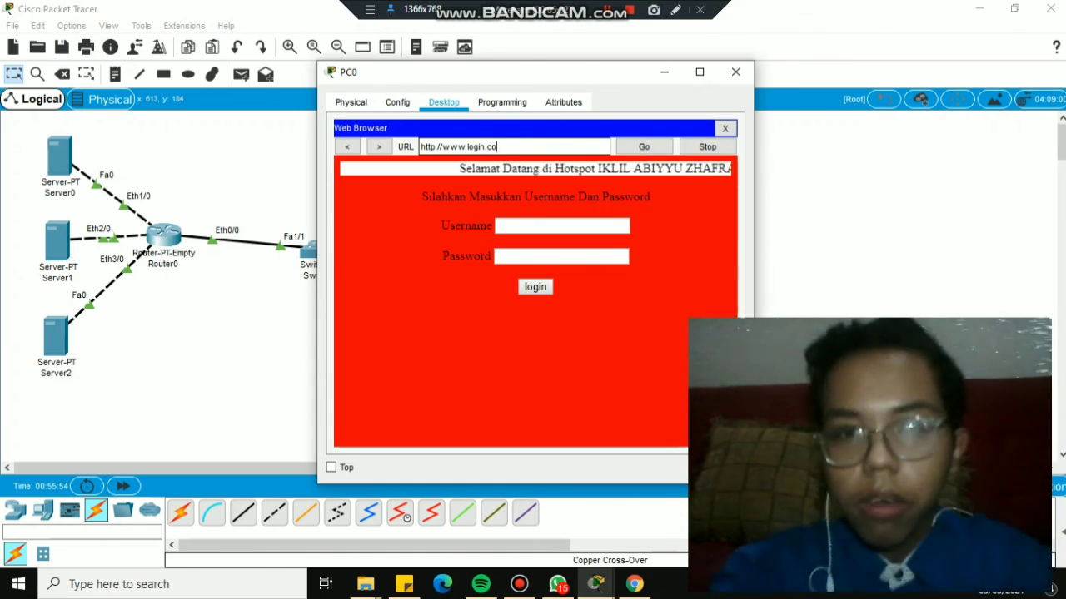
key(BackSpace)
key(BackSpace)
key(BackSpace)
text(ikli)
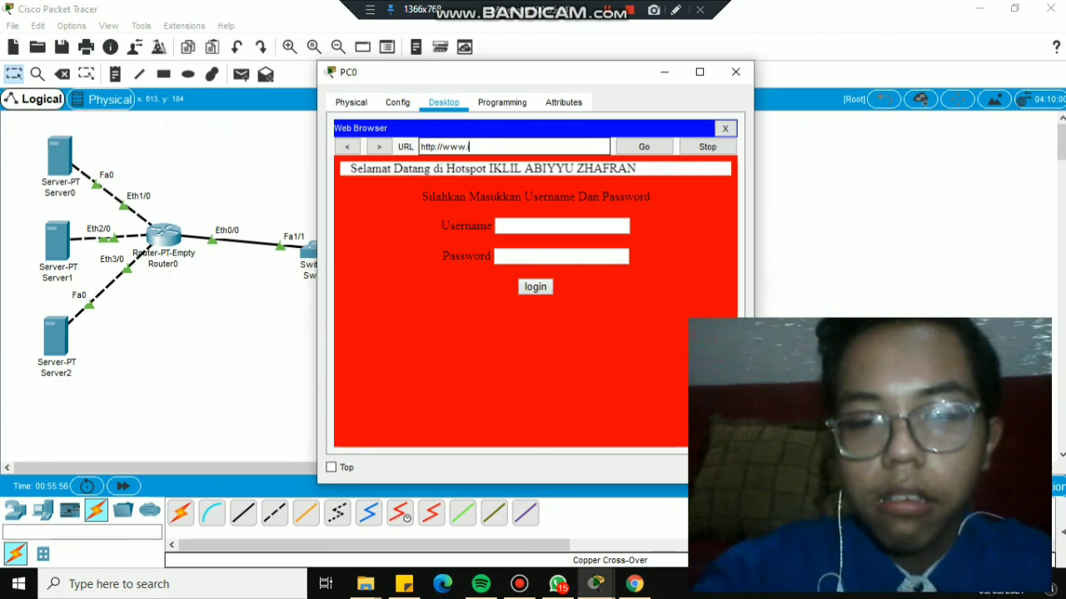
text(l.com)
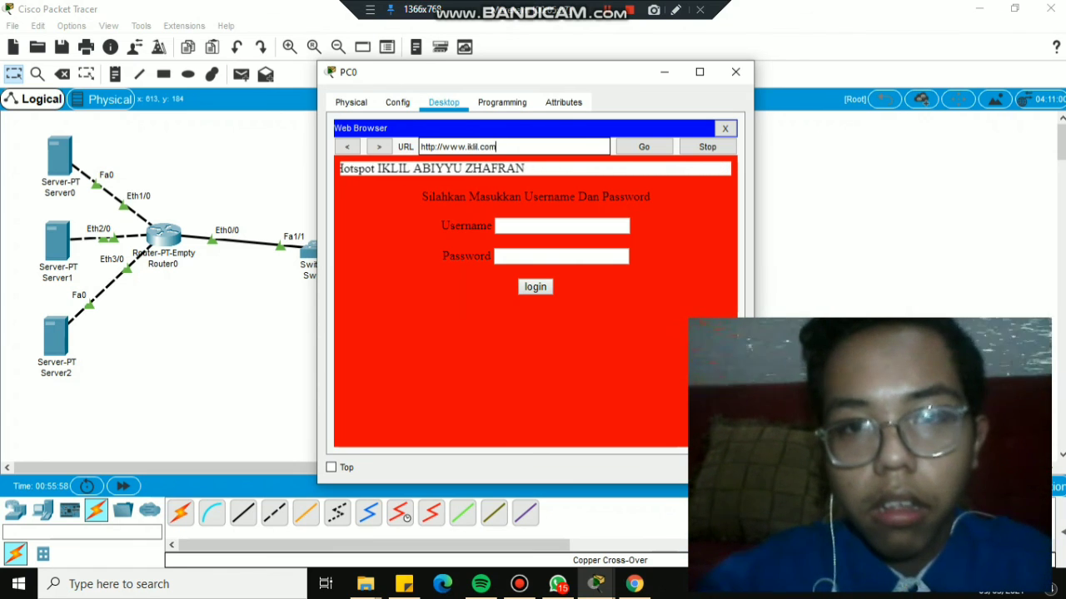